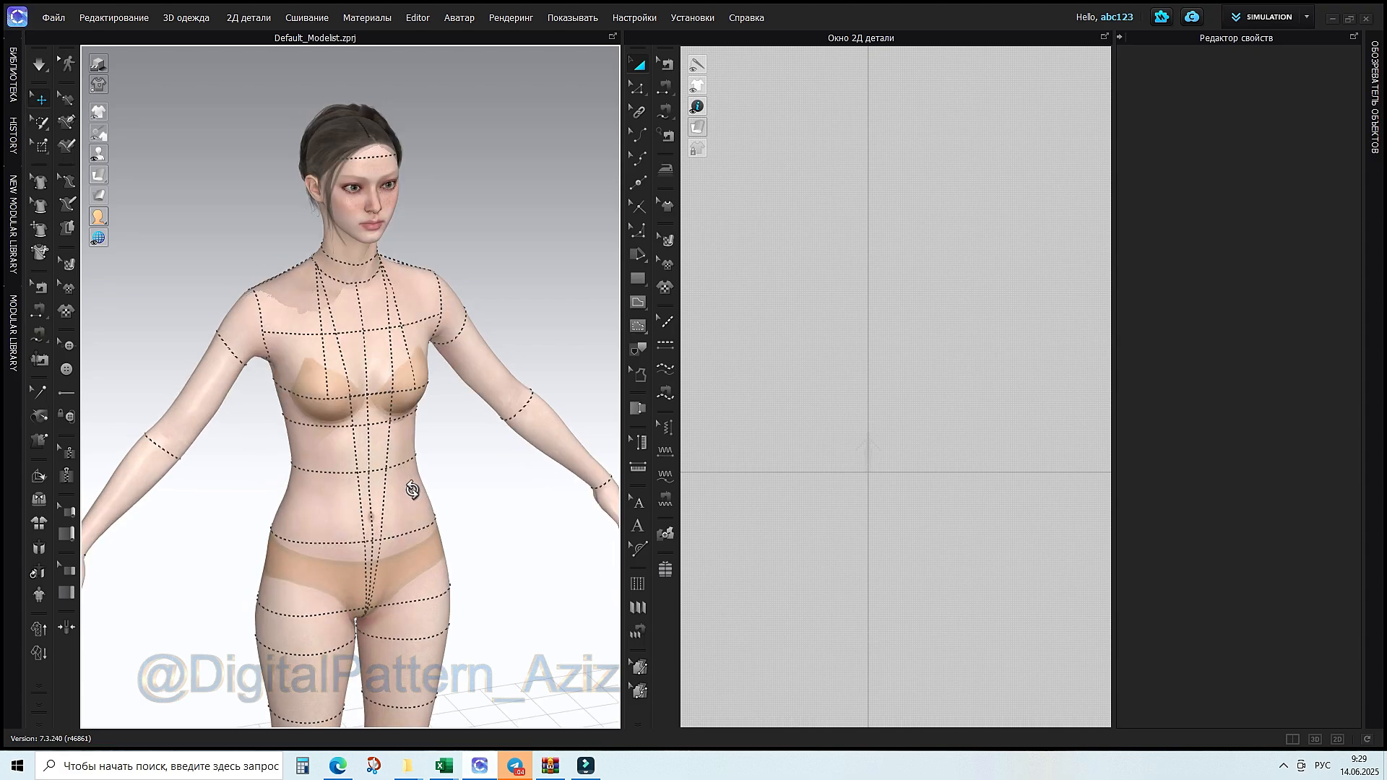
With the 3D Pen (Avatar), draw a centre front line about 45.8 cm long from below the neck base to just below the lower-abdomen guide line
{"action": "right_click_drag", "start_coordinate": [388, 340], "coordinate": [260, 316]}
{"action": "right_click_drag", "start_coordinate": [411, 335], "coordinate": [444, 346]}
{"action": "scroll", "coordinate": [419, 370], "scroll_direction": "up", "scroll_amount": 3}
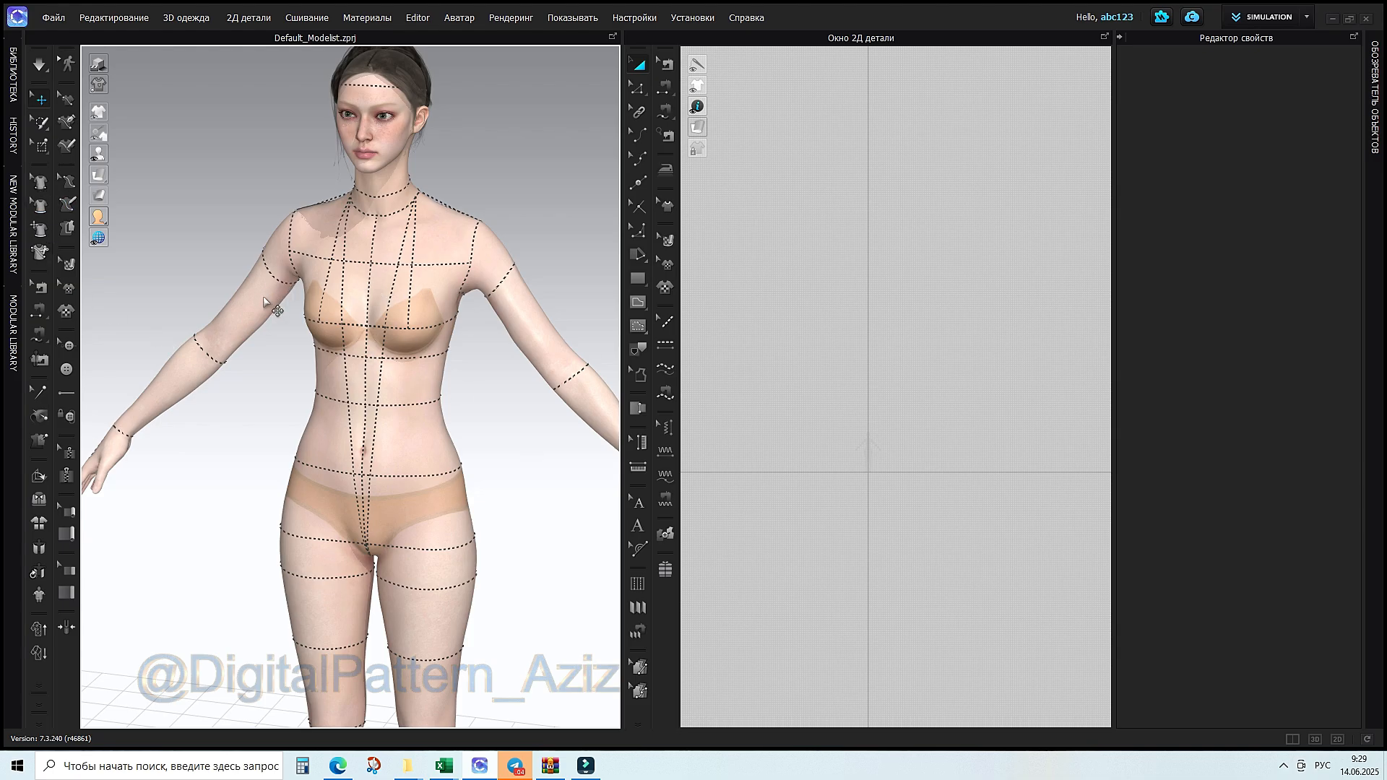
{"action": "left_click", "coordinate": [67, 207]}
{"action": "right_click_drag", "start_coordinate": [375, 292], "coordinate": [392, 246]}
{"action": "mouse_move", "coordinate": [94, 156]}
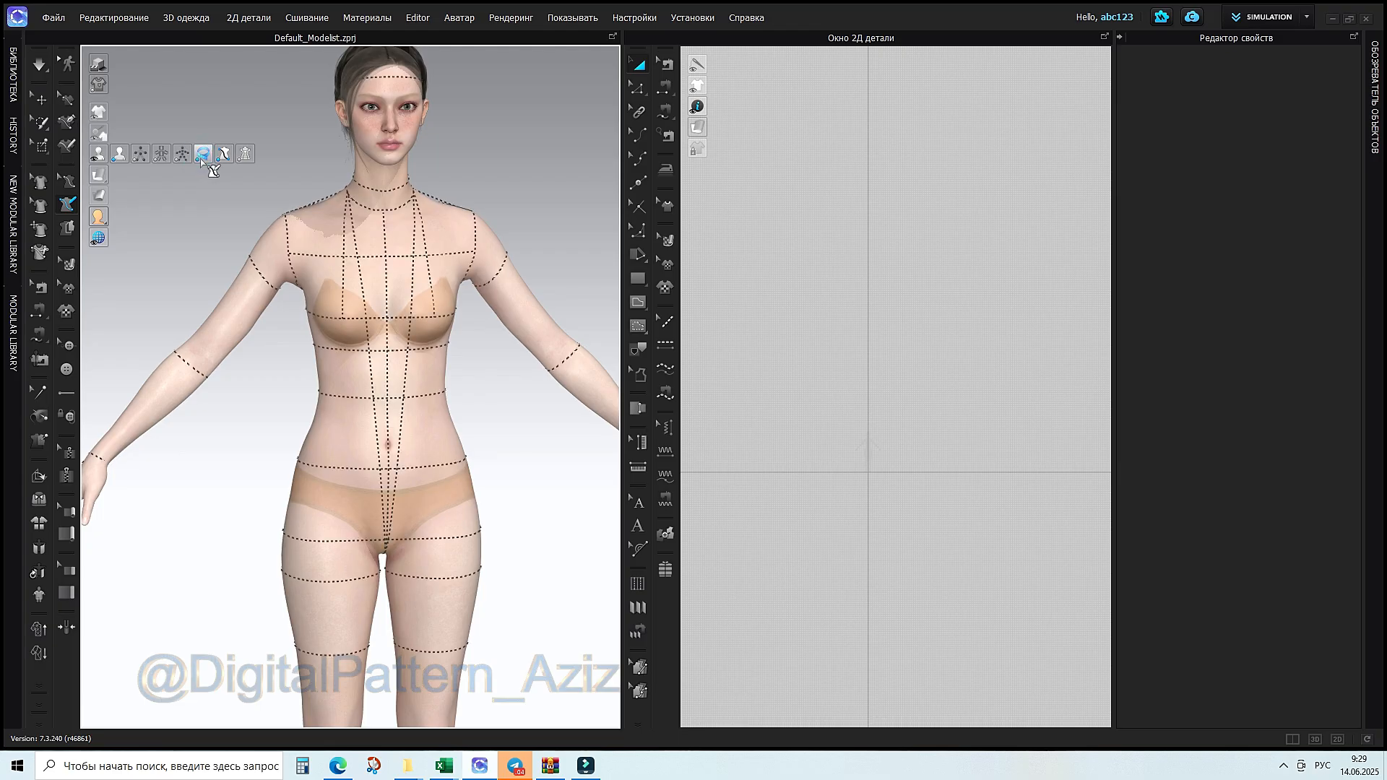
{"action": "scroll", "coordinate": [436, 329], "scroll_direction": "up", "scroll_amount": 8}
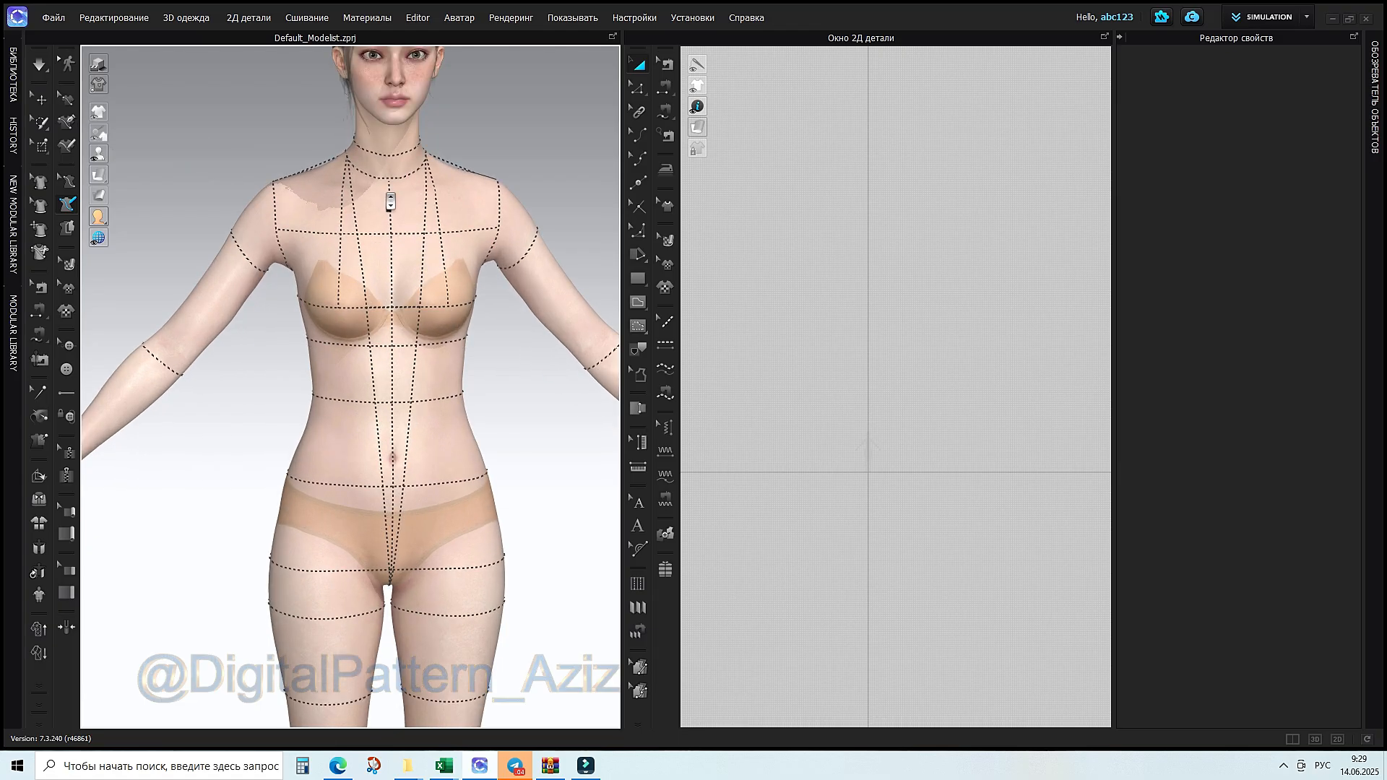
{"action": "scroll", "coordinate": [418, 214], "scroll_direction": "down", "scroll_amount": 5}
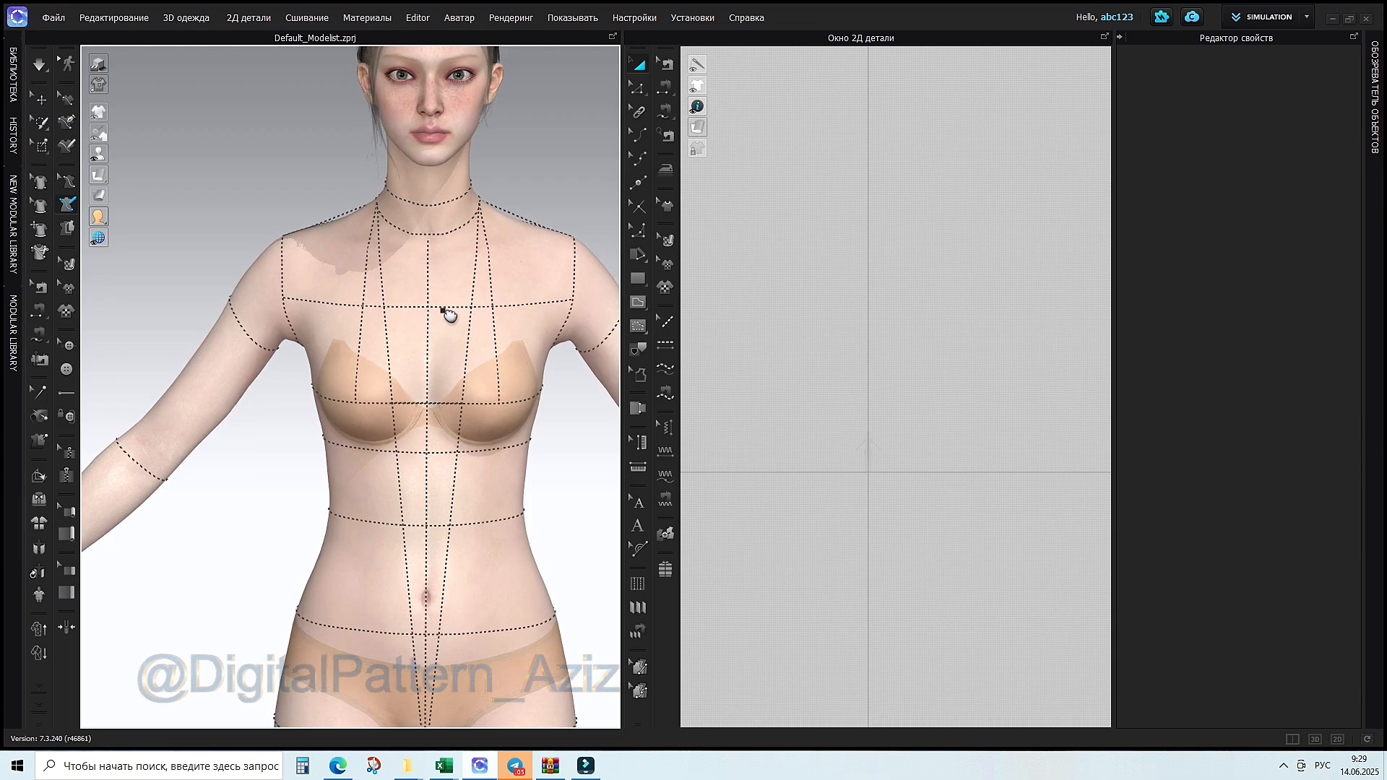
{"action": "scroll", "coordinate": [388, 260], "scroll_direction": "up", "scroll_amount": 3}
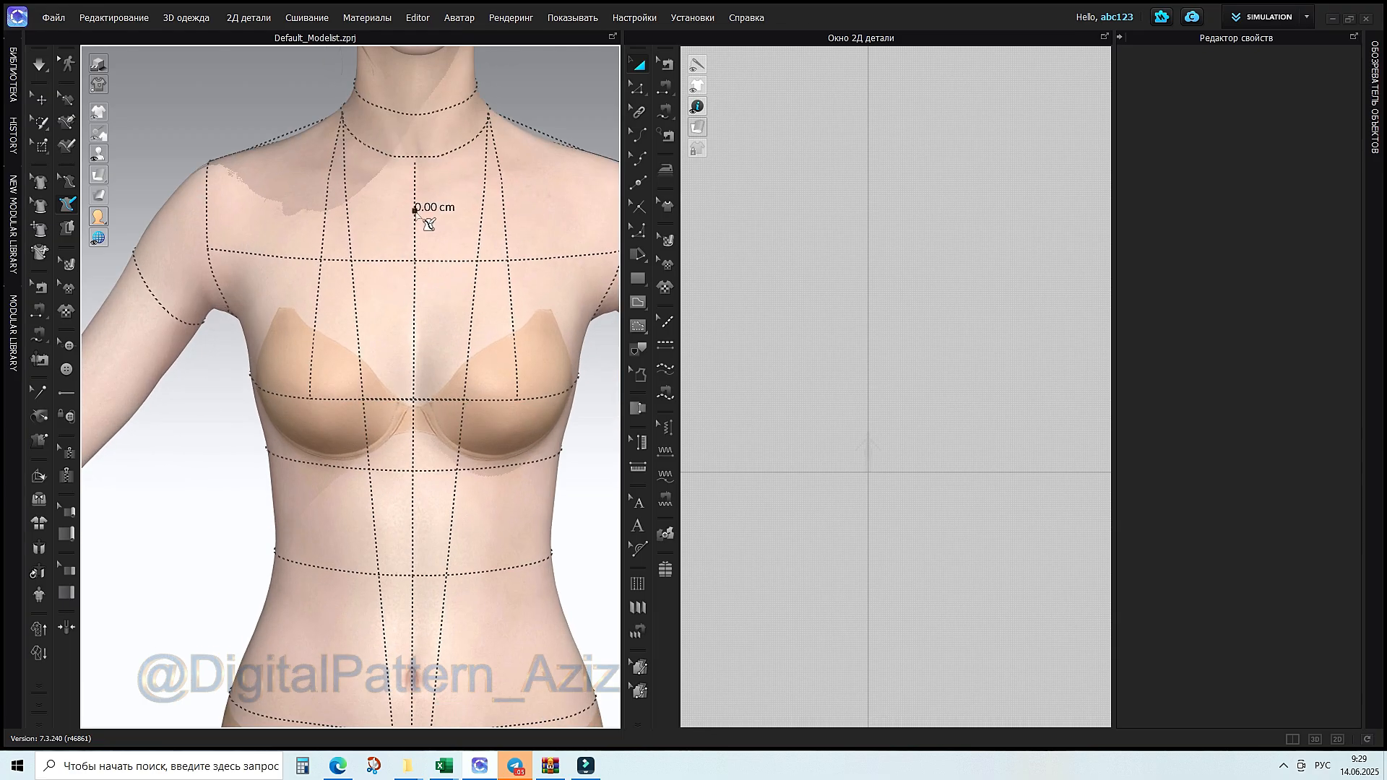
{"action": "middle_click_drag", "start_coordinate": [420, 531], "coordinate": [388, 372]}
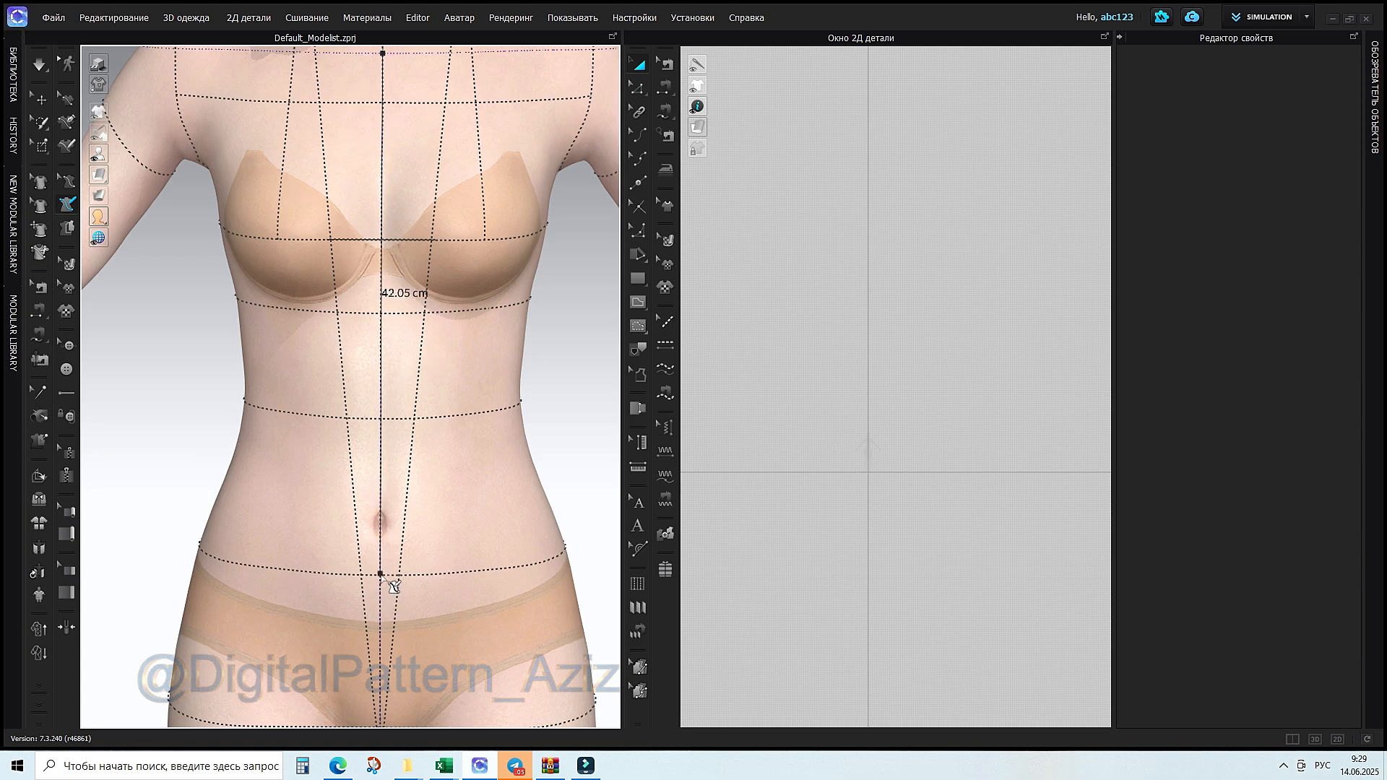
{"action": "left_click", "coordinate": [380, 616]}
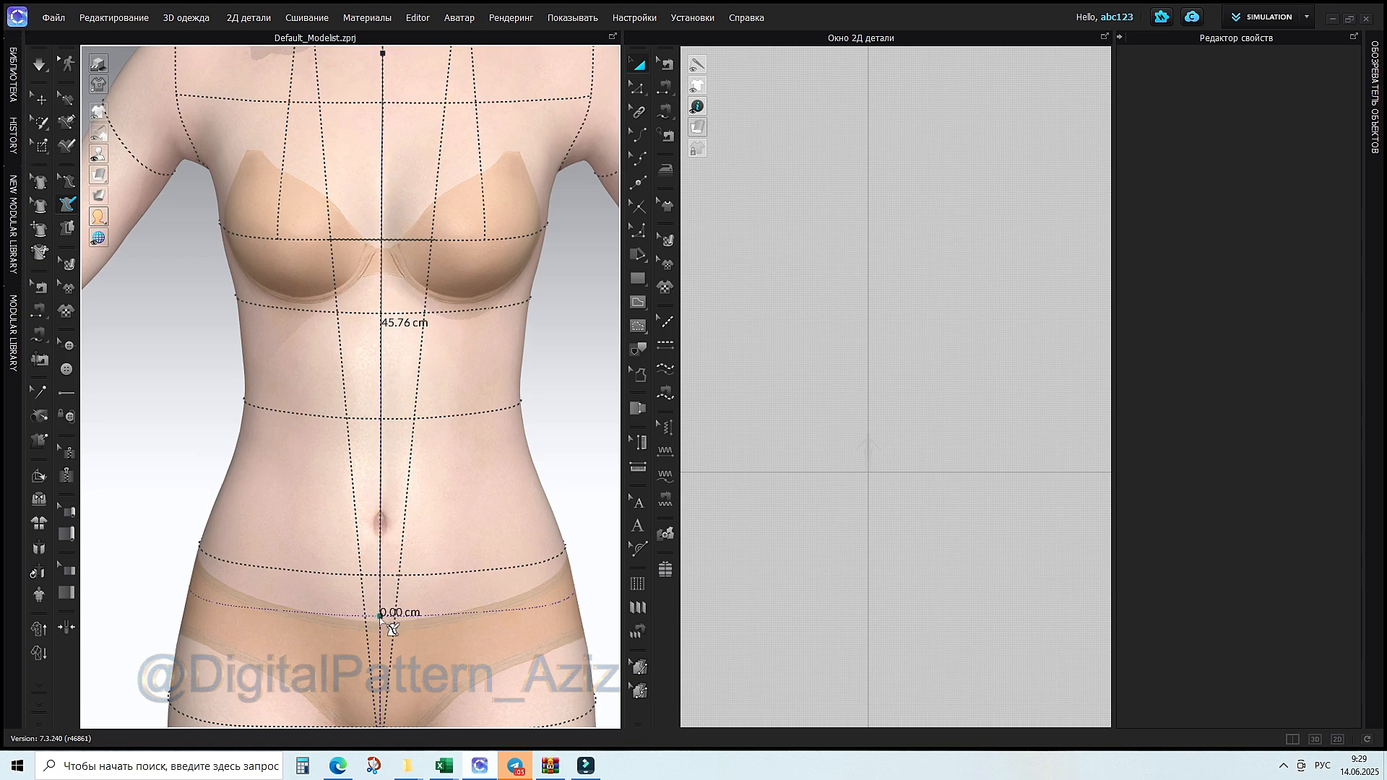
Draw the bottom edge about 40.9 cm long from the centre front around the avatar's left hip to the centre back
{"action": "scroll", "coordinate": [372, 616], "scroll_direction": "down", "scroll_amount": 3}
{"action": "right_click_drag", "start_coordinate": [455, 559], "coordinate": [312, 532]}
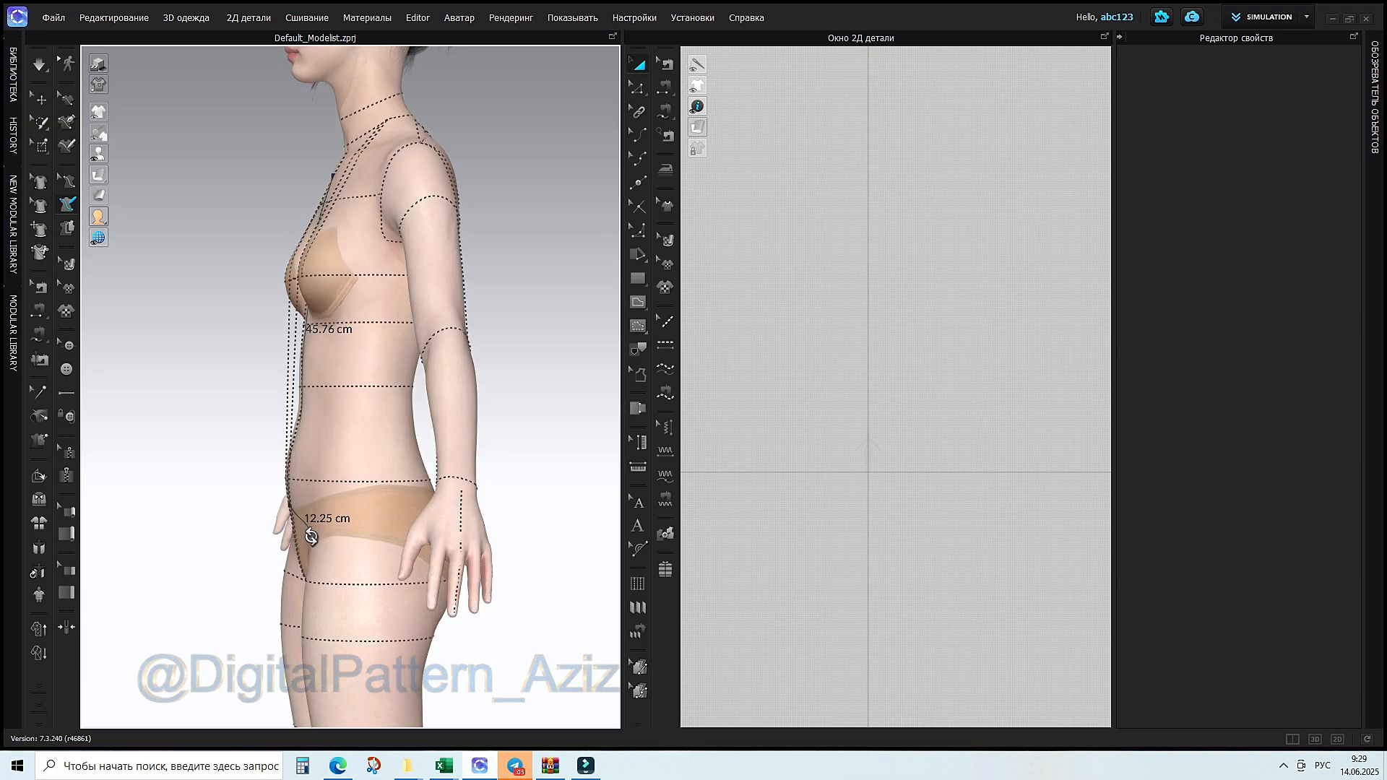
{"action": "left_click", "coordinate": [384, 487]}
{"action": "right_click_drag", "start_coordinate": [438, 528], "coordinate": [276, 536]}
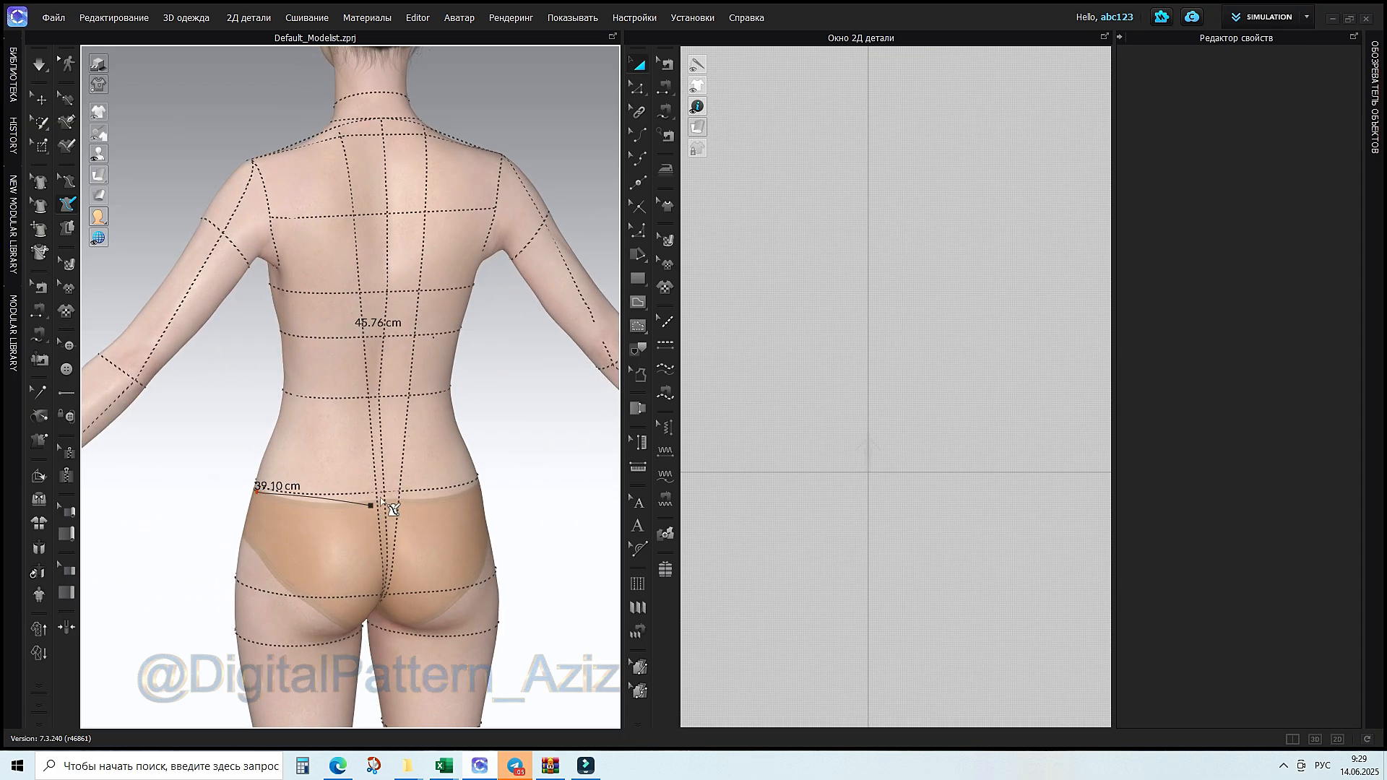
{"action": "left_click", "coordinate": [379, 492]}
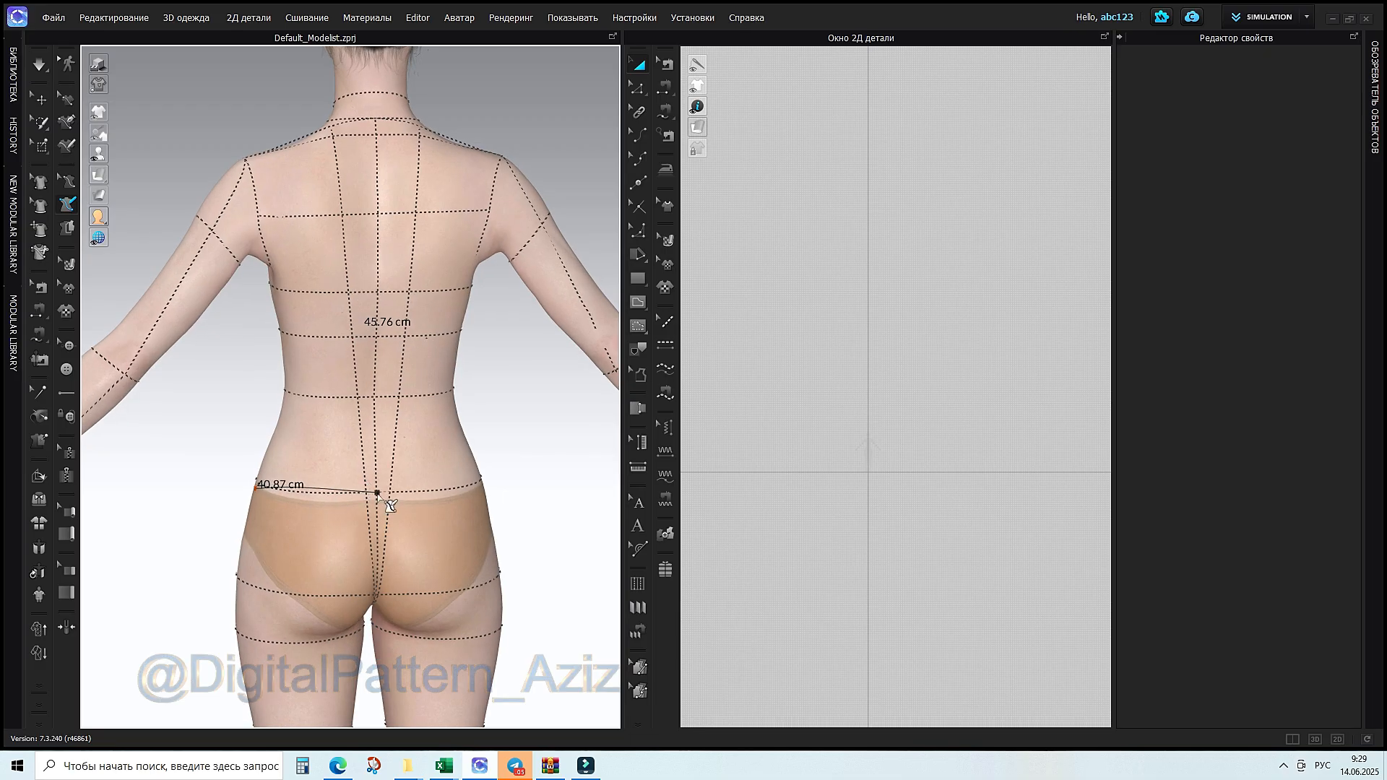
Draw the centre back line about 48.7 cm up to the nape, and the neckline about 23.3 cm around to the centre front
{"action": "left_click", "coordinate": [377, 494]}
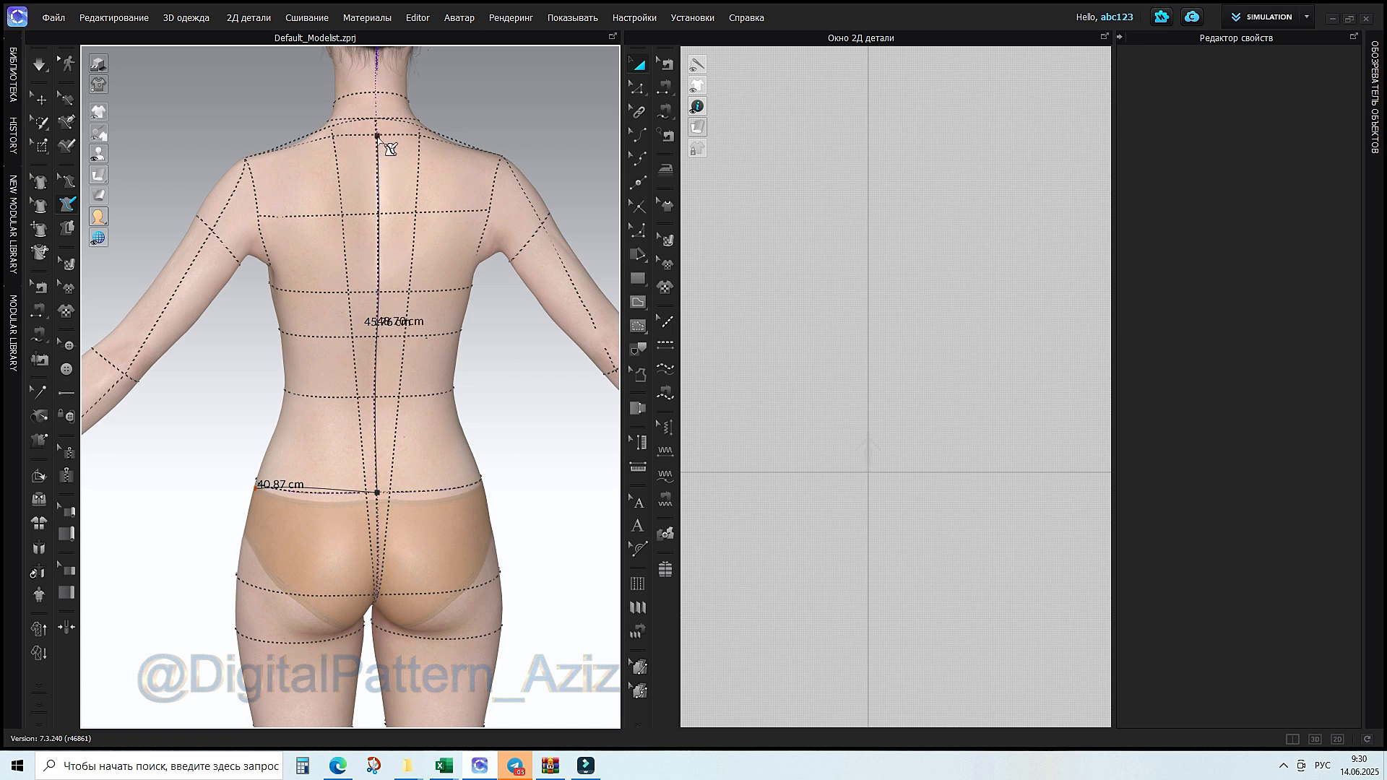
{"action": "right_click_drag", "start_coordinate": [390, 148], "coordinate": [433, 217]}
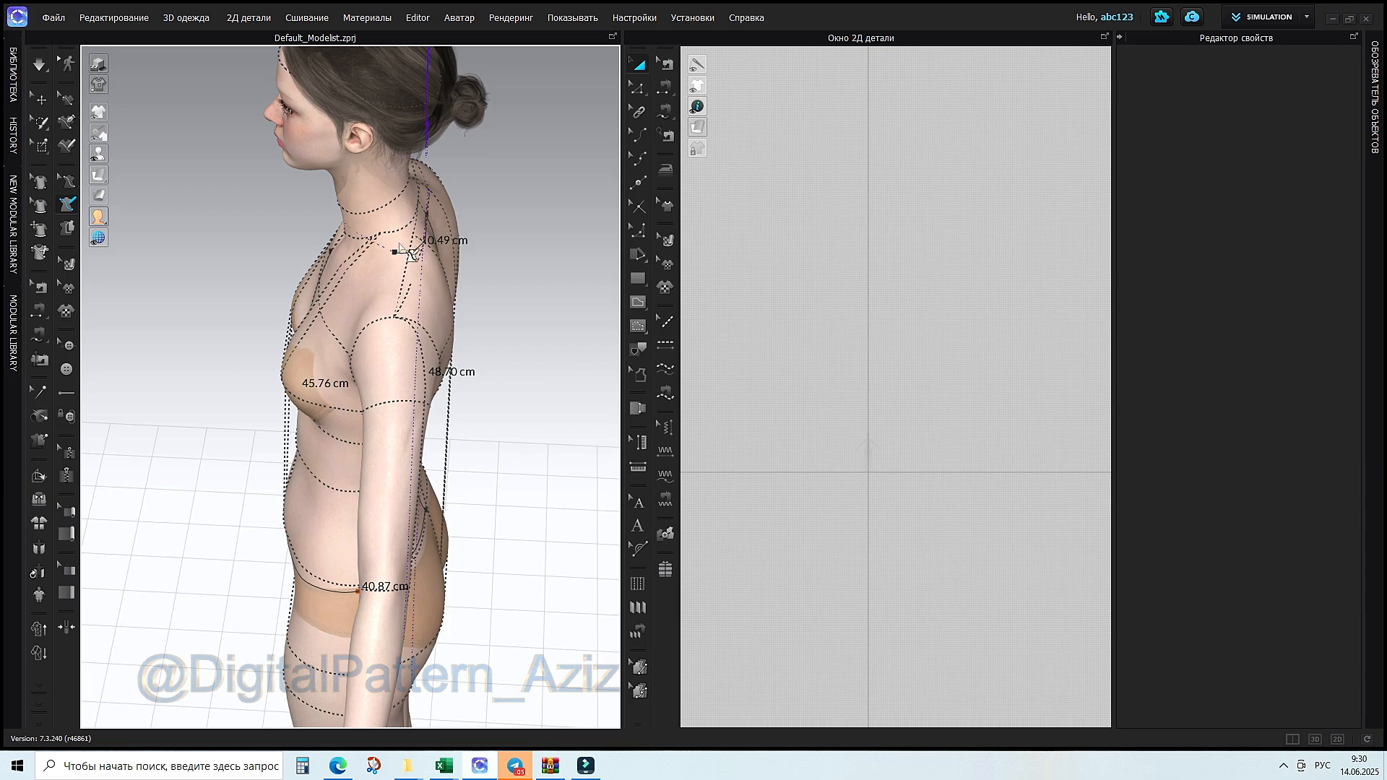
{"action": "right_click_drag", "start_coordinate": [397, 240], "coordinate": [466, 273]}
{"action": "left_click", "coordinate": [400, 260]}
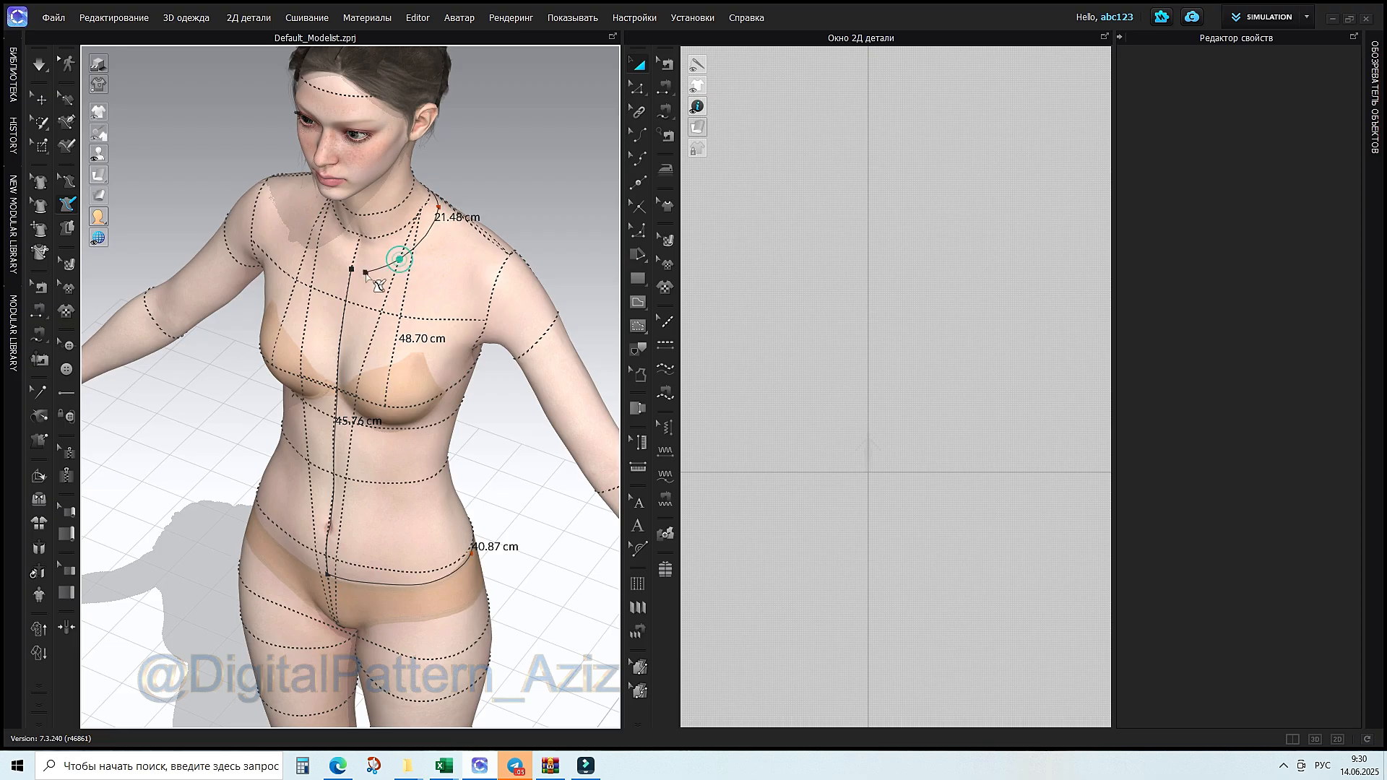
{"action": "double_click", "coordinate": [351, 270]}
Draw the left shoulder line about 10 cm long from the neckline to the shoulder point
{"action": "right_click_drag", "start_coordinate": [351, 270], "coordinate": [460, 355]}
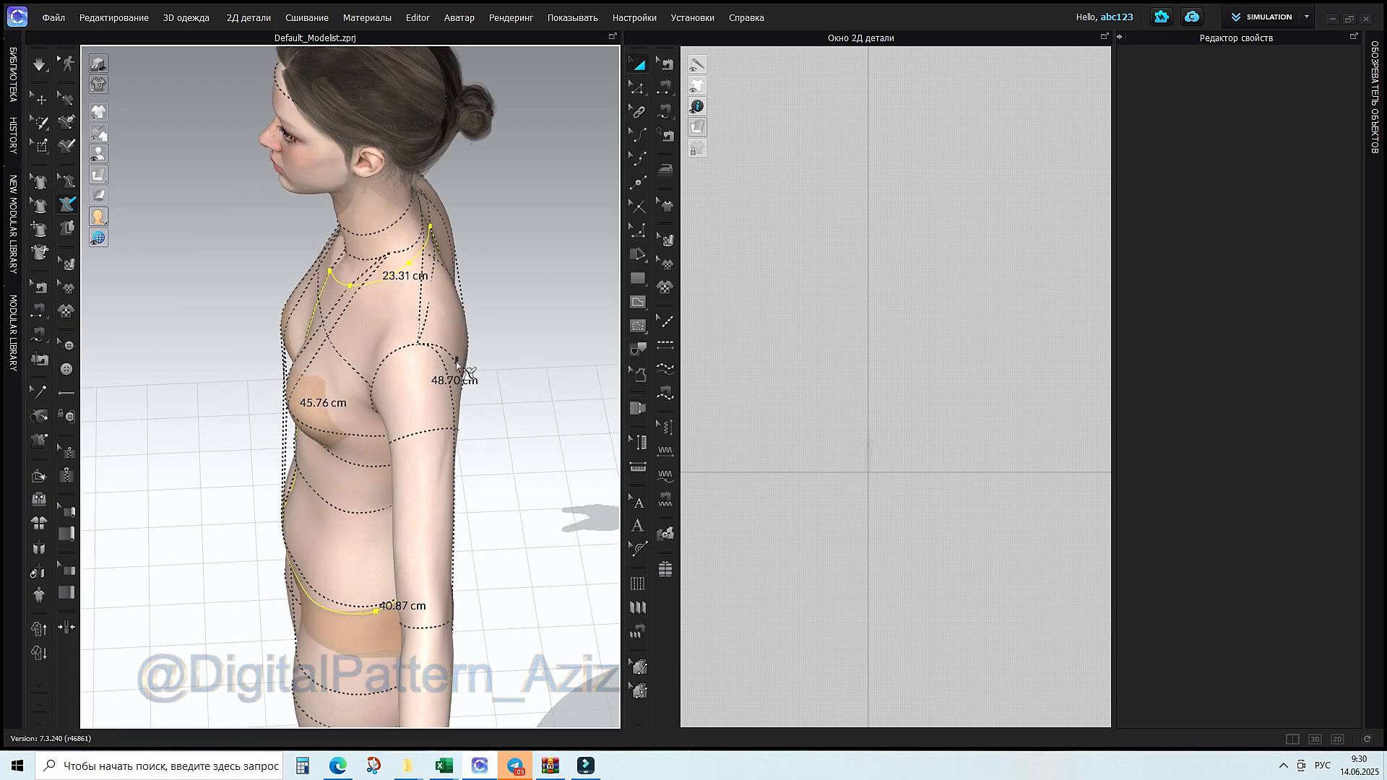
{"action": "left_click", "coordinate": [399, 269]}
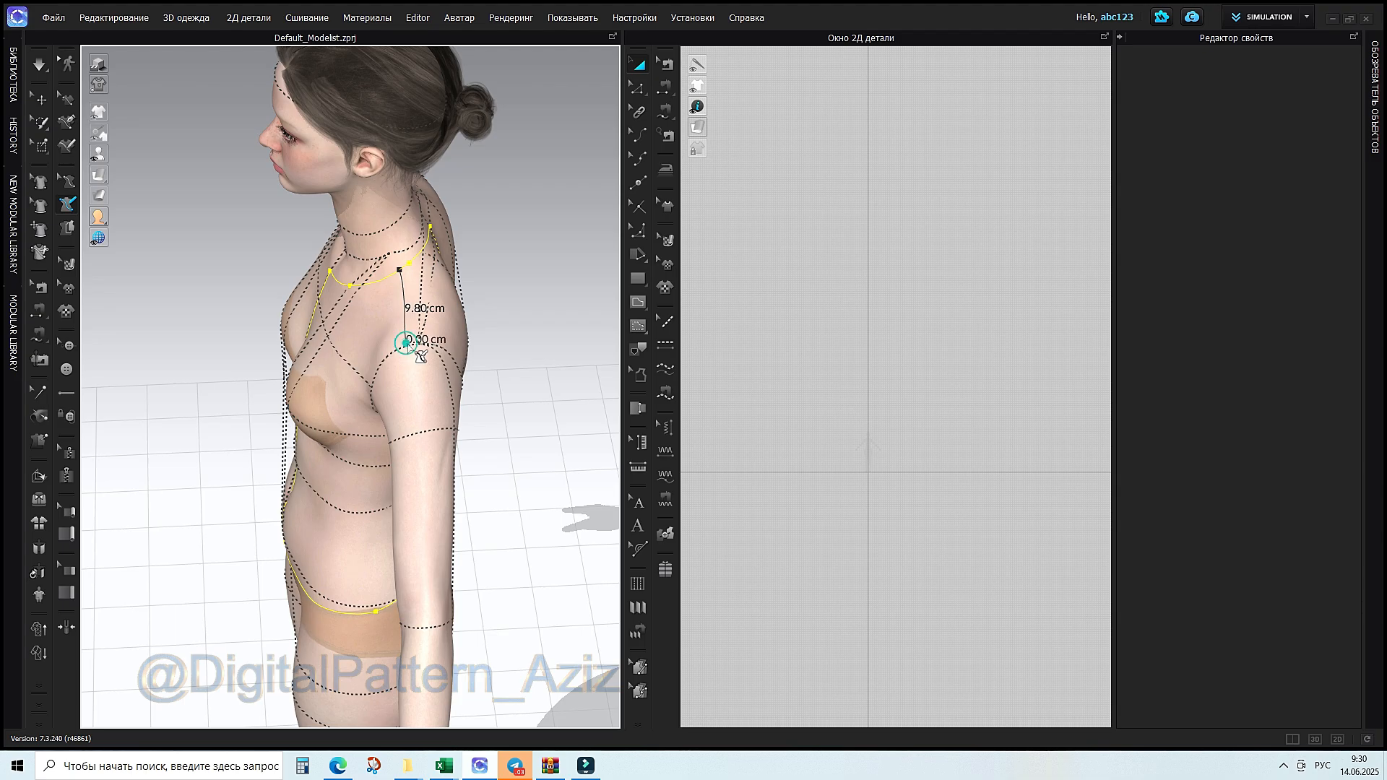
{"action": "key", "text": "Escape"}
{"action": "left_click", "coordinate": [395, 273]}
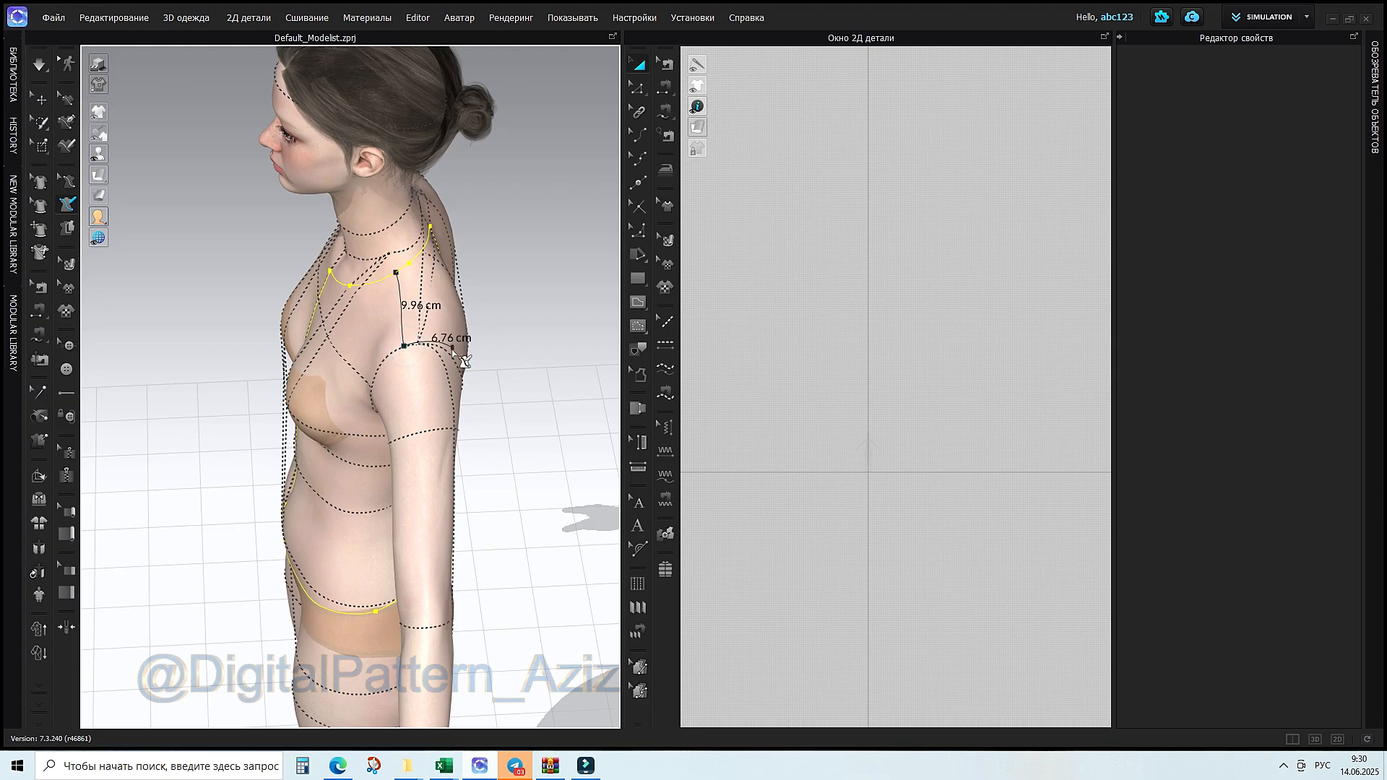
{"action": "right_click_drag", "start_coordinate": [455, 358], "coordinate": [372, 326]}
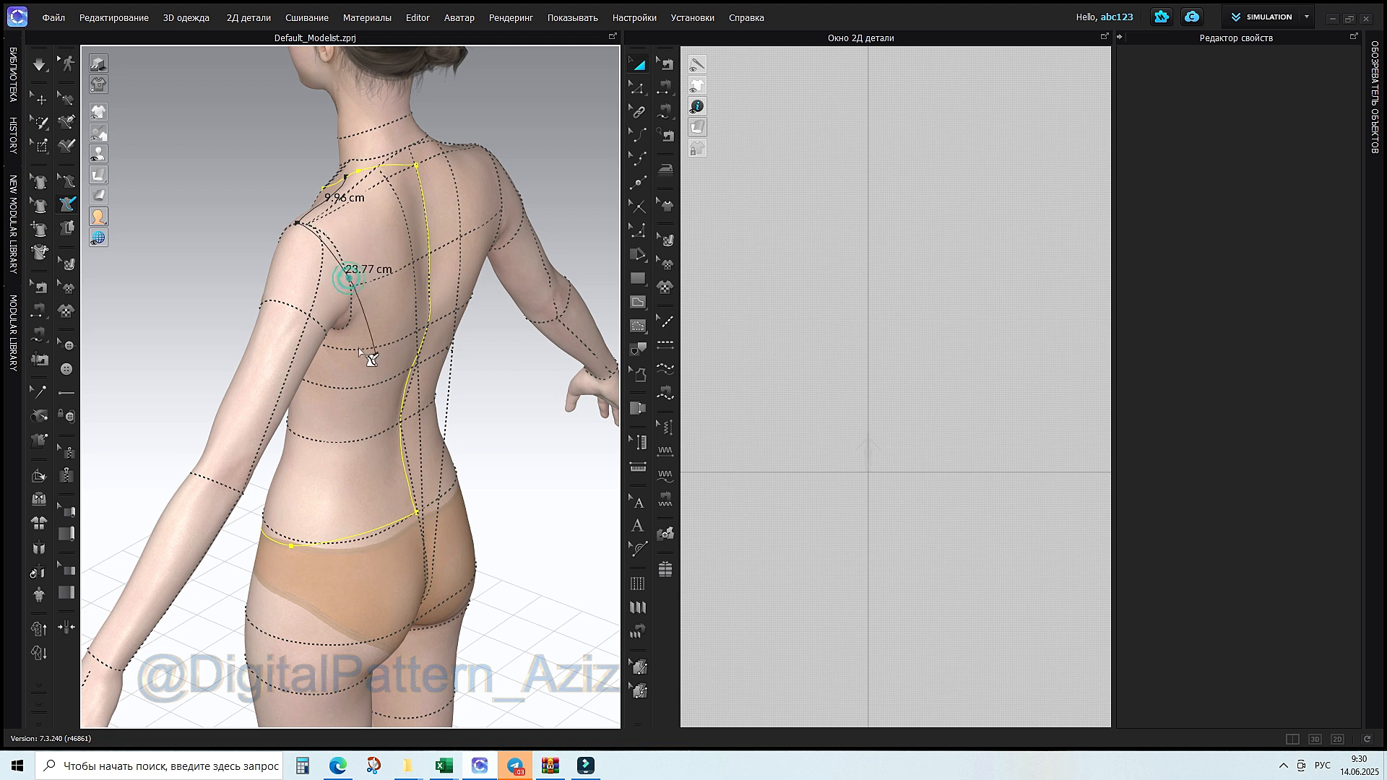
{"action": "right_click_drag", "start_coordinate": [359, 336], "coordinate": [468, 326]}
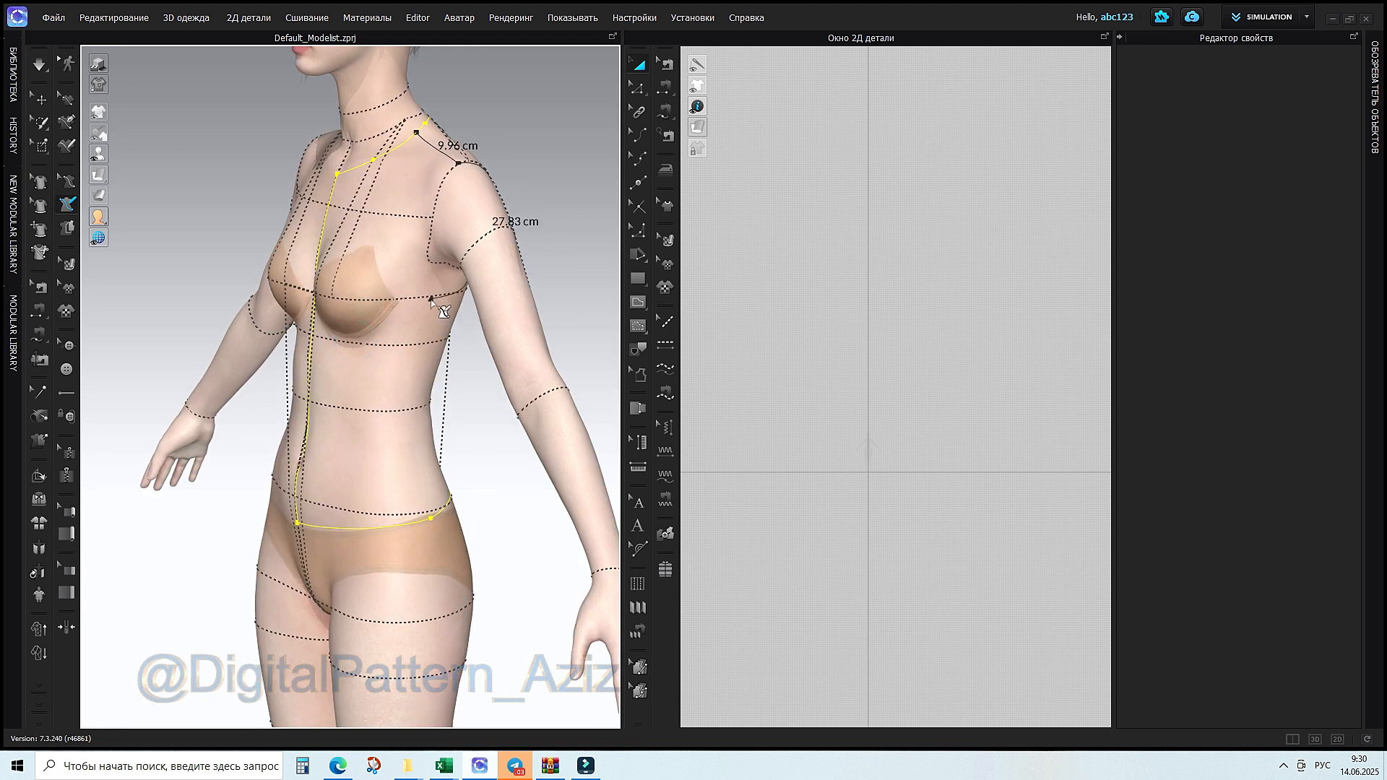
{"action": "left_click", "coordinate": [430, 296]}
{"action": "left_click", "coordinate": [421, 226]}
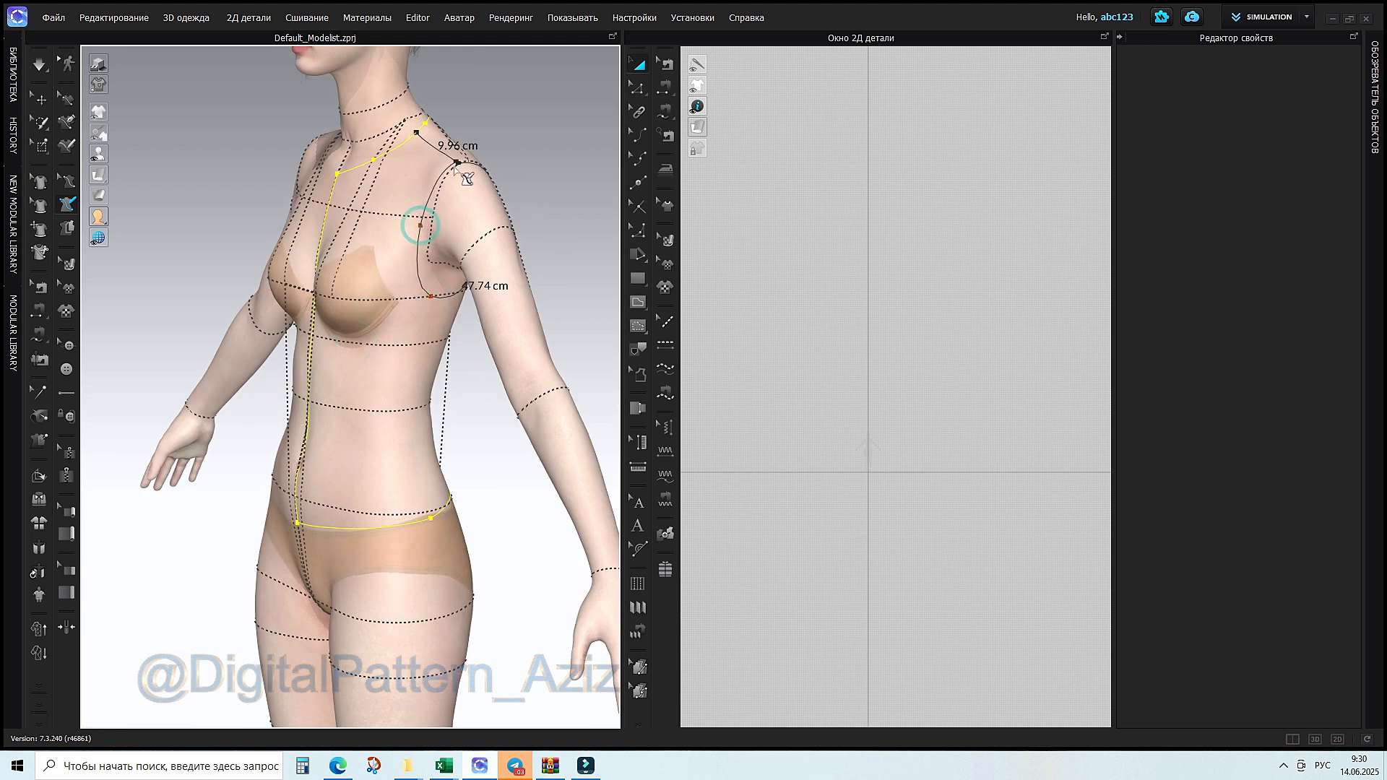
Draw a closed armhole curve about 43.9 cm long from the left shoulder point under the arm and back to the shoulder
{"action": "left_click", "coordinate": [459, 165]}
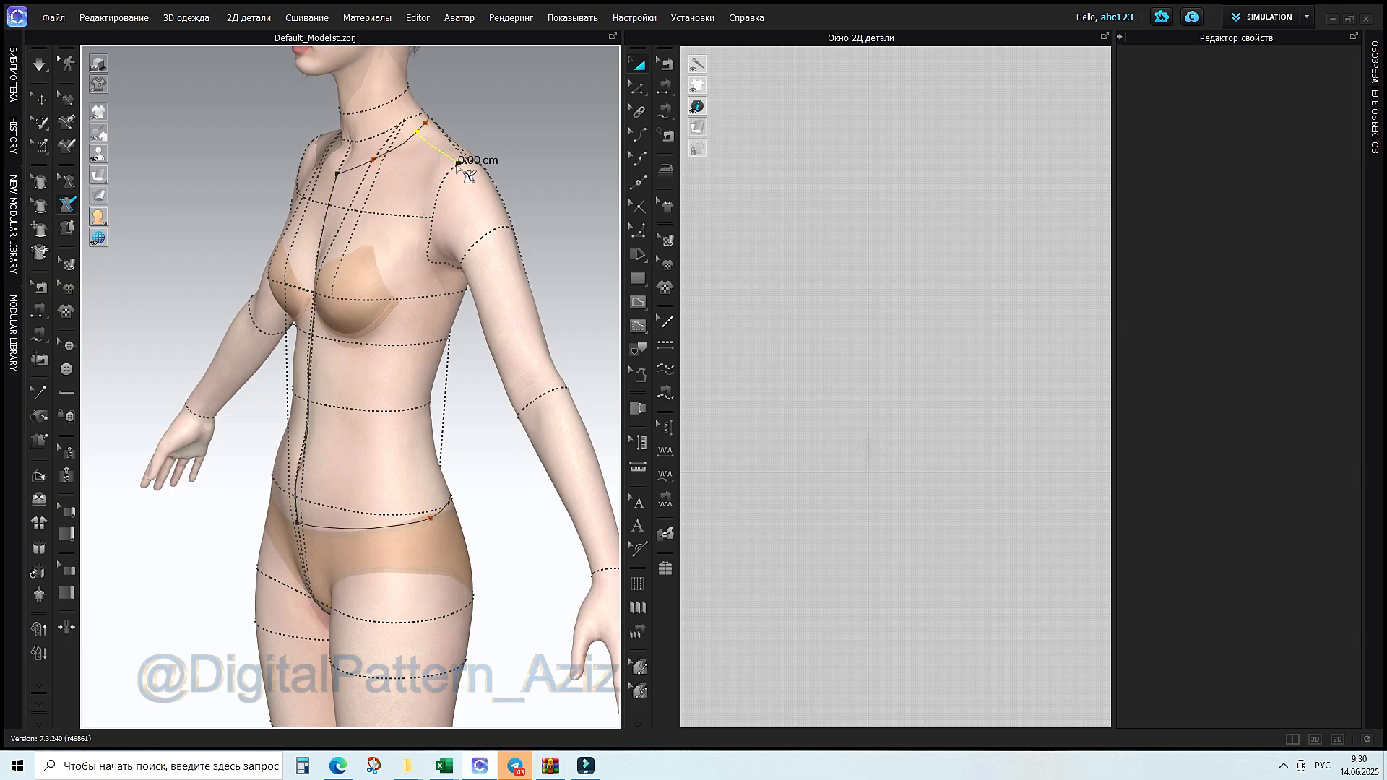
{"action": "left_click", "coordinate": [434, 204]}
{"action": "right_click_drag", "start_coordinate": [433, 283], "coordinate": [380, 266]}
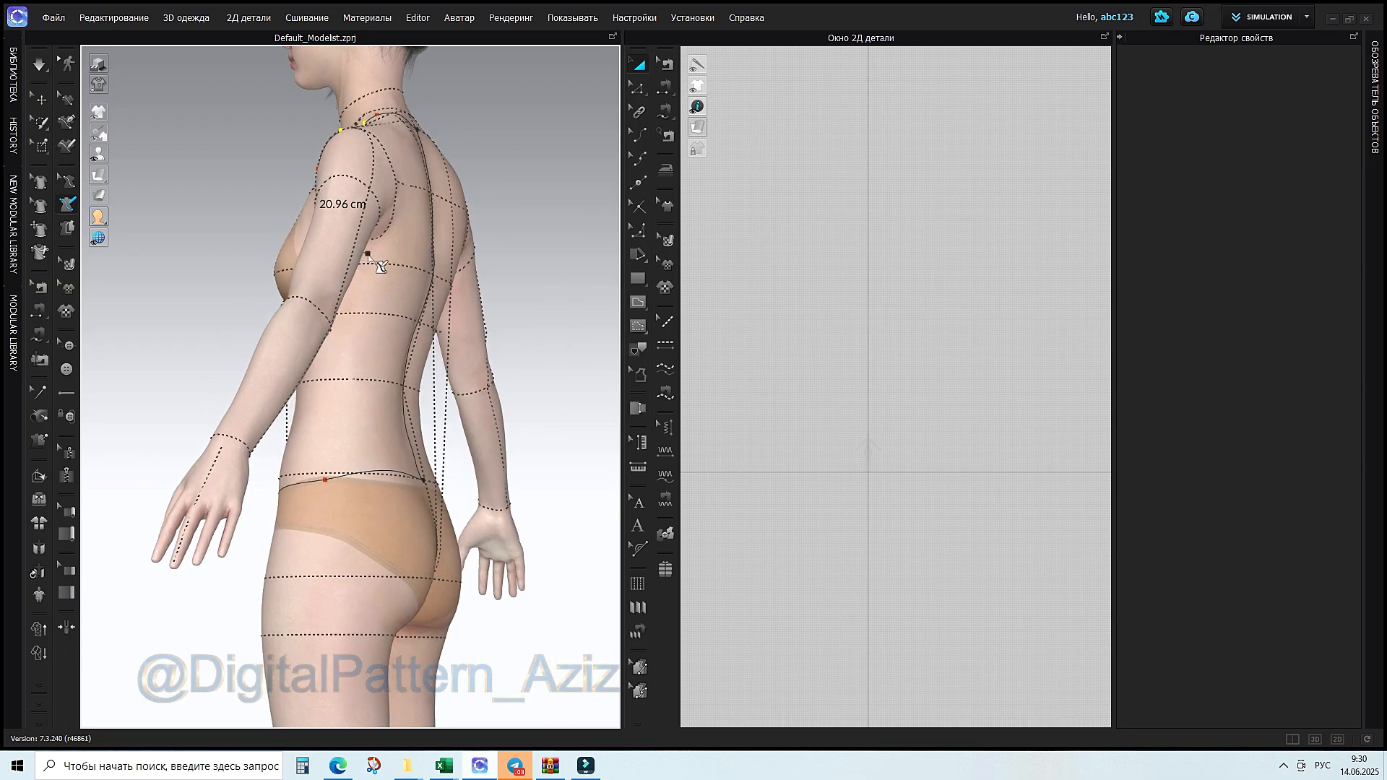
{"action": "right_click_drag", "start_coordinate": [399, 181], "coordinate": [397, 273]}
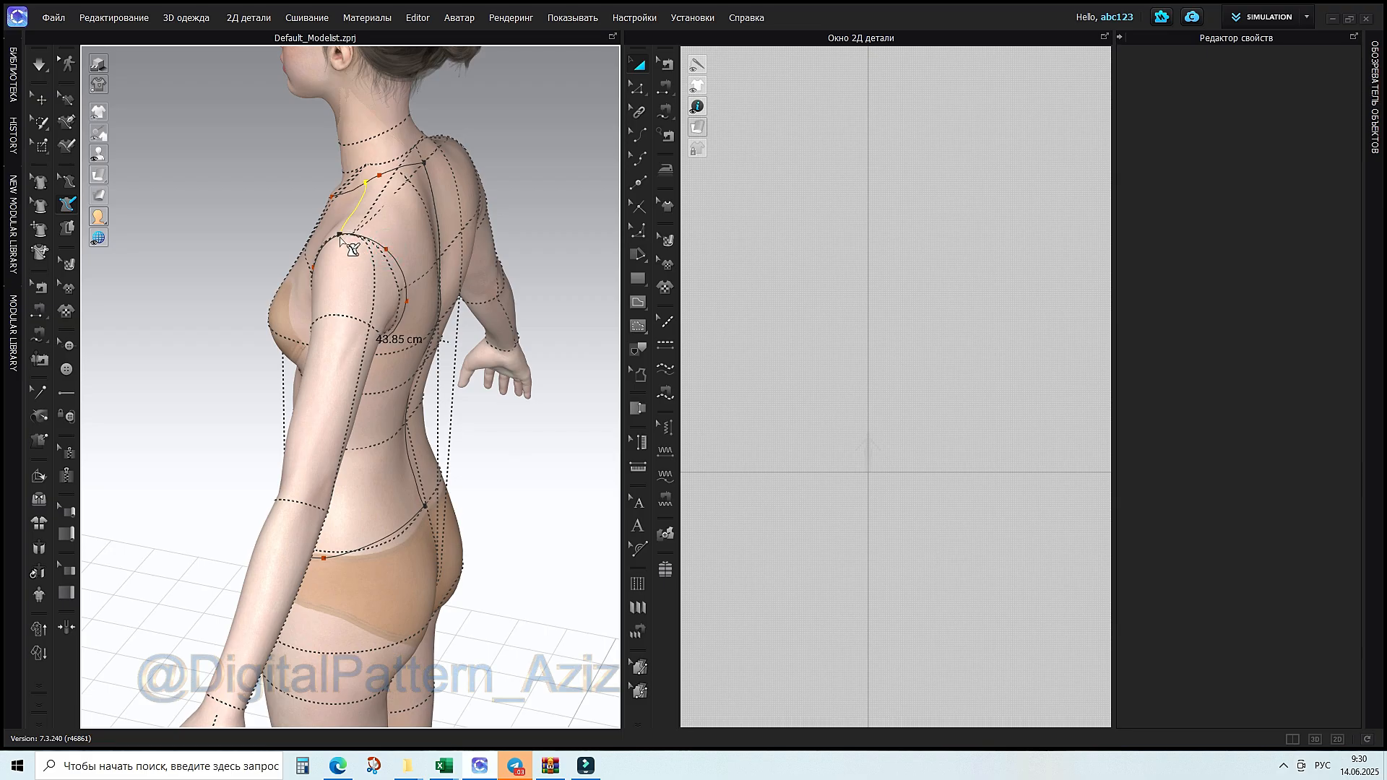
Draw the left side seam about 30.4 cm long from the underarm point of the armhole down to the bottom edge
{"action": "right_click_drag", "start_coordinate": [351, 249], "coordinate": [448, 259]}
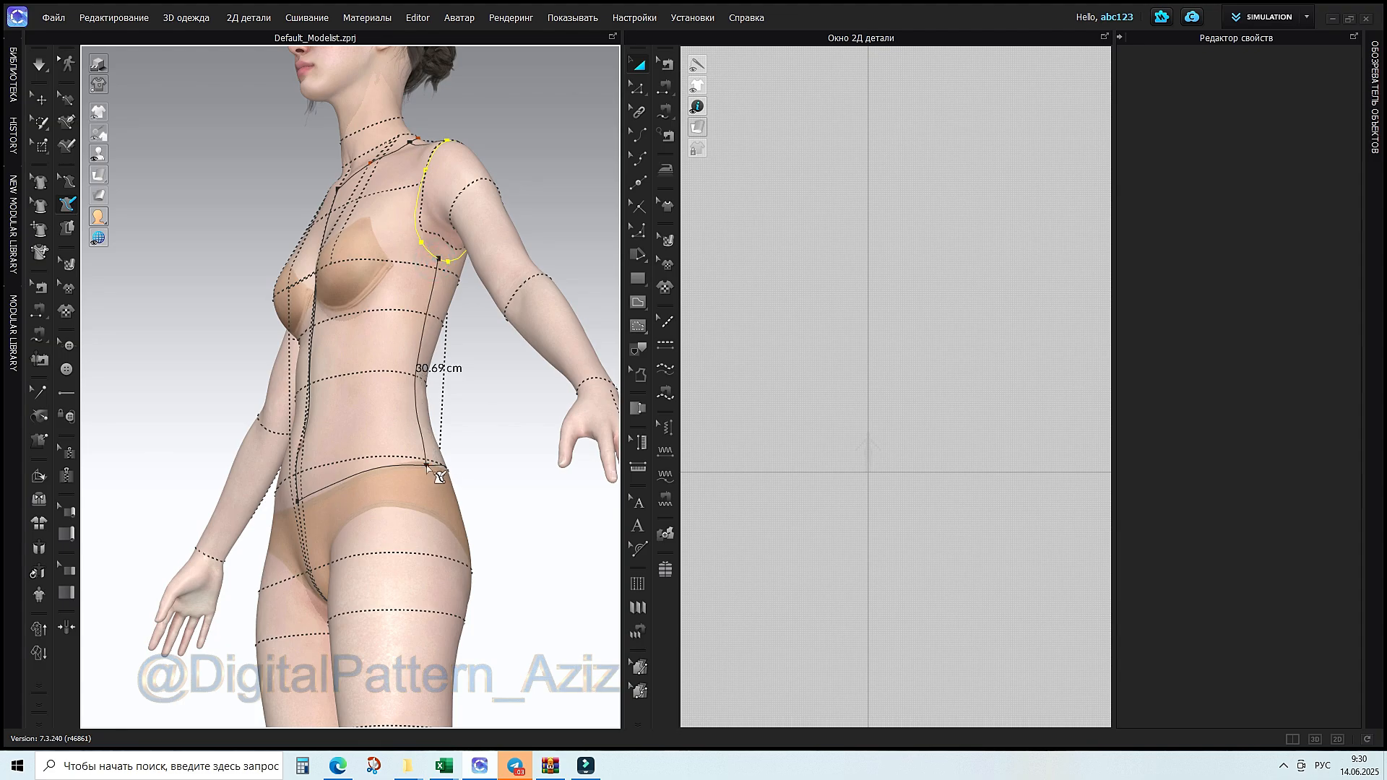
{"action": "right_click_drag", "start_coordinate": [428, 468], "coordinate": [346, 370]}
{"action": "left_click", "coordinate": [363, 457]}
Hide the dashed guide lines on the avatar and display its surface in plain white
{"action": "mouse_move", "coordinate": [100, 155]}
{"action": "left_click", "coordinate": [205, 153]}
{"action": "right_click_drag", "start_coordinate": [536, 413], "coordinate": [474, 390]}
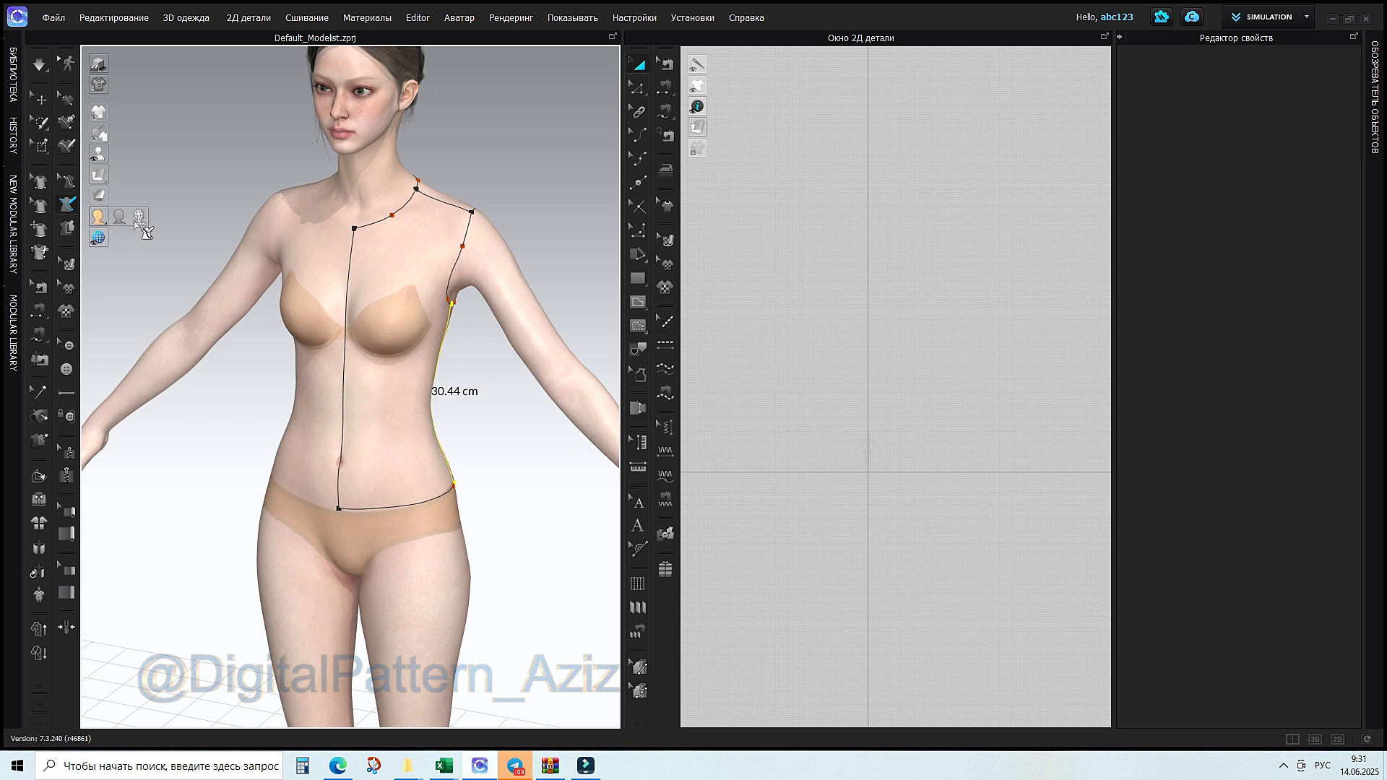
{"action": "left_click", "coordinate": [119, 216]}
With Edit 3D Pen (Avatar), lower the curve point of the front neckline slightly to deepen its shape
{"action": "right_click_drag", "start_coordinate": [588, 393], "coordinate": [361, 422]}
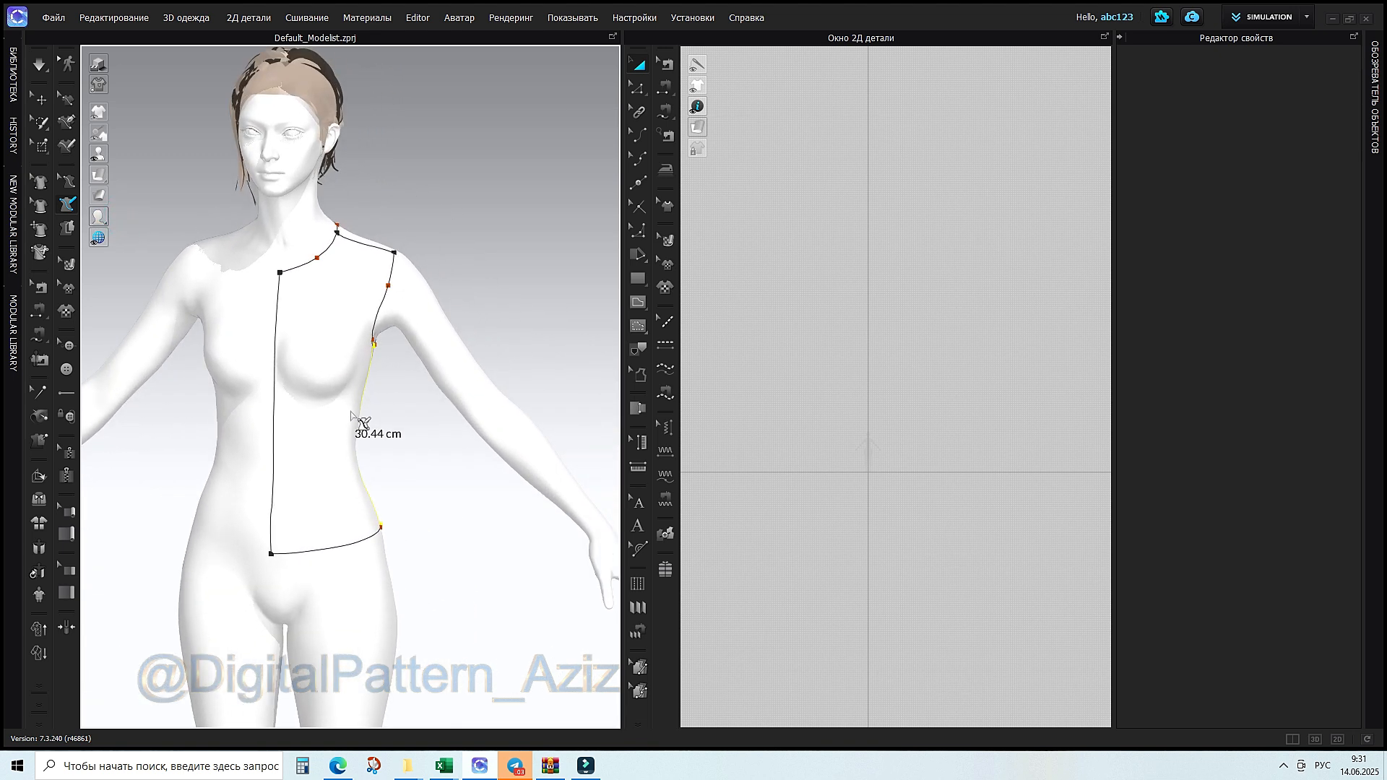
{"action": "scroll", "coordinate": [351, 414], "scroll_direction": "up", "scroll_amount": 2}
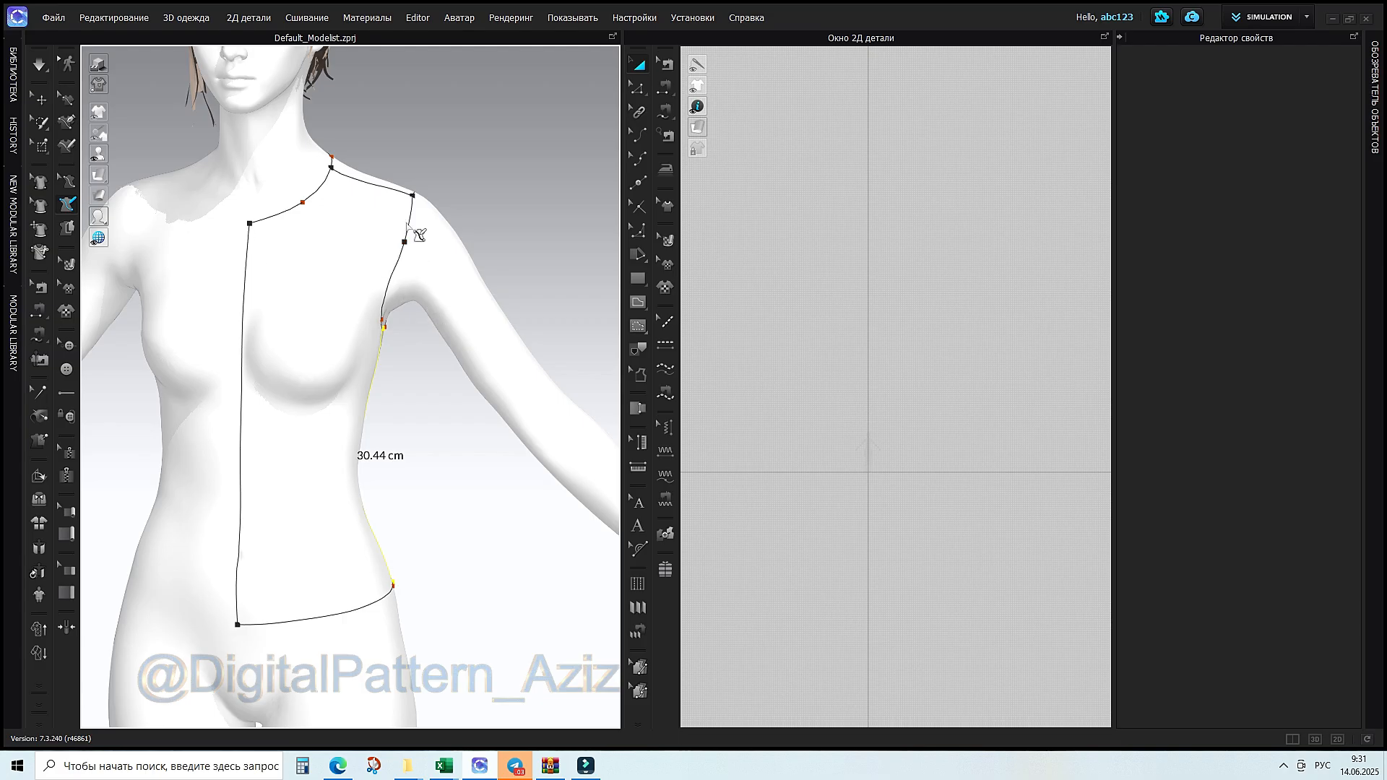
{"action": "right_click_drag", "start_coordinate": [339, 452], "coordinate": [301, 387]}
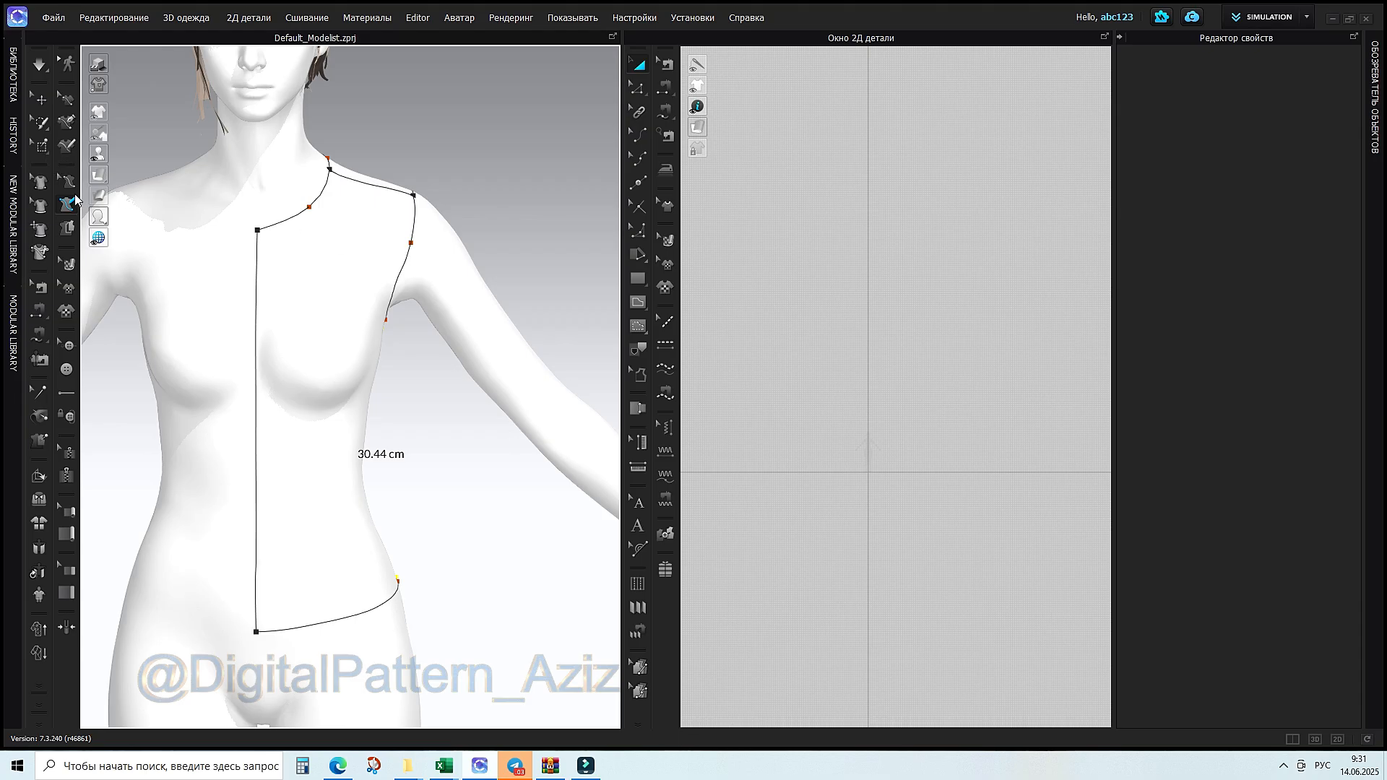
{"action": "left_click", "coordinate": [67, 185]}
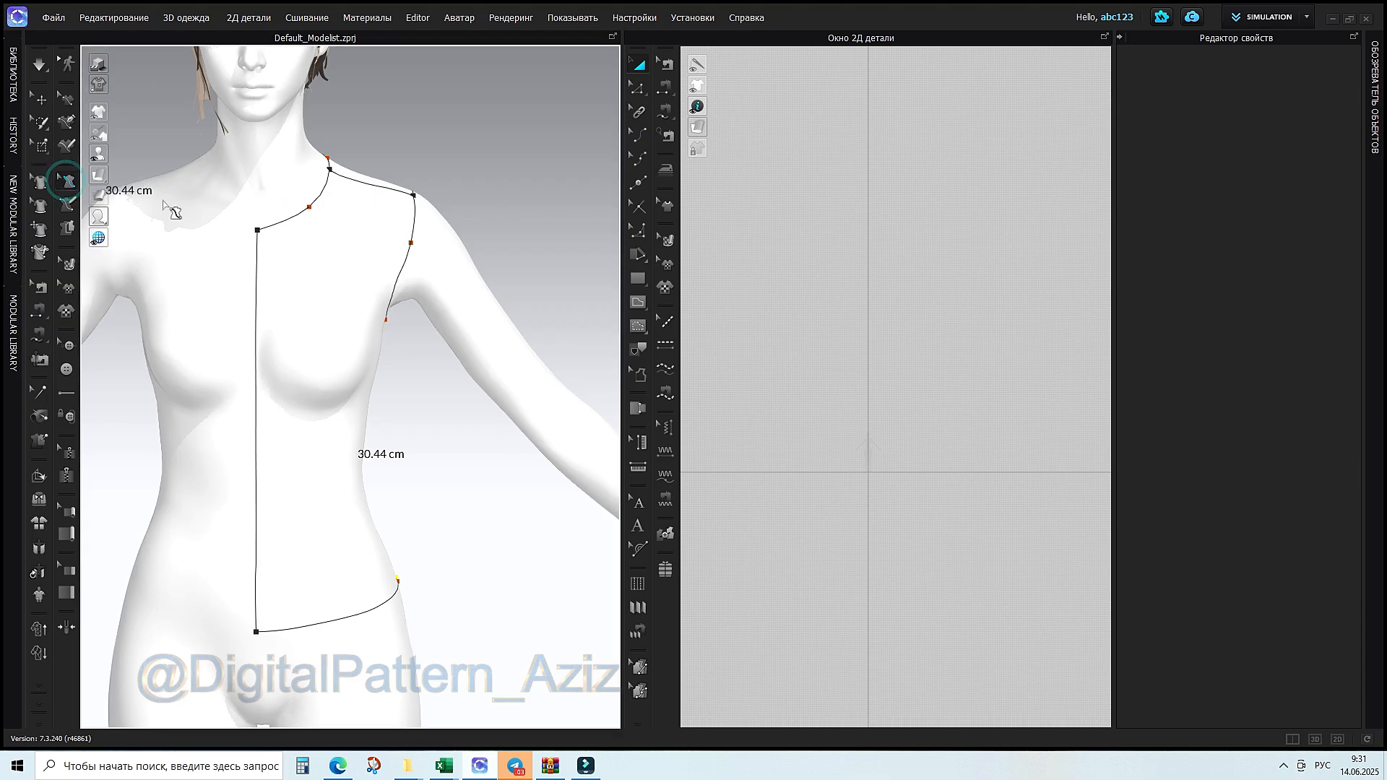
{"action": "left_click_drag", "start_coordinate": [310, 209], "coordinate": [306, 221]}
Lower the back neckline's centre point down the centre back line and reshape the curve toward the shoulder
{"action": "right_click_drag", "start_coordinate": [351, 249], "coordinate": [202, 258]}
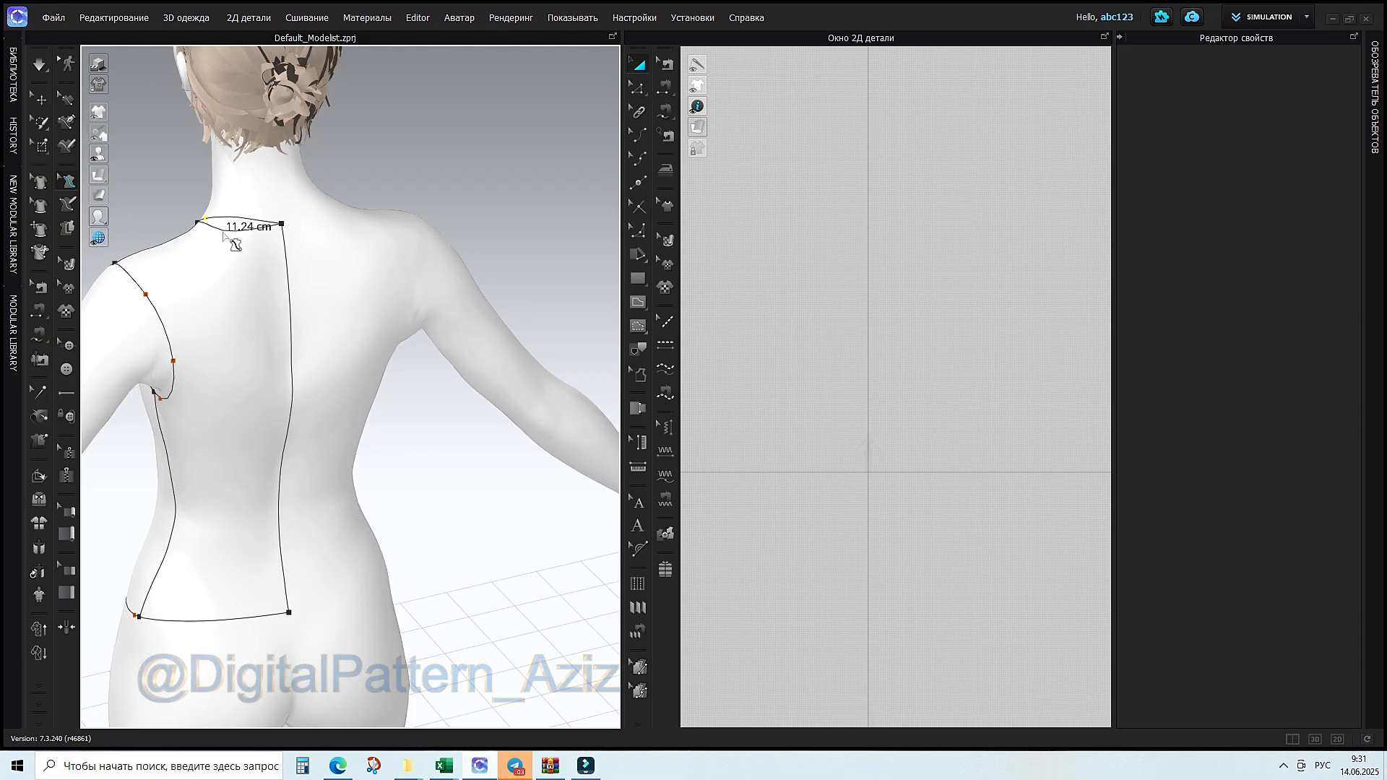
{"action": "left_click_drag", "start_coordinate": [282, 226], "coordinate": [284, 244]}
{"action": "left_click", "coordinate": [224, 237]}
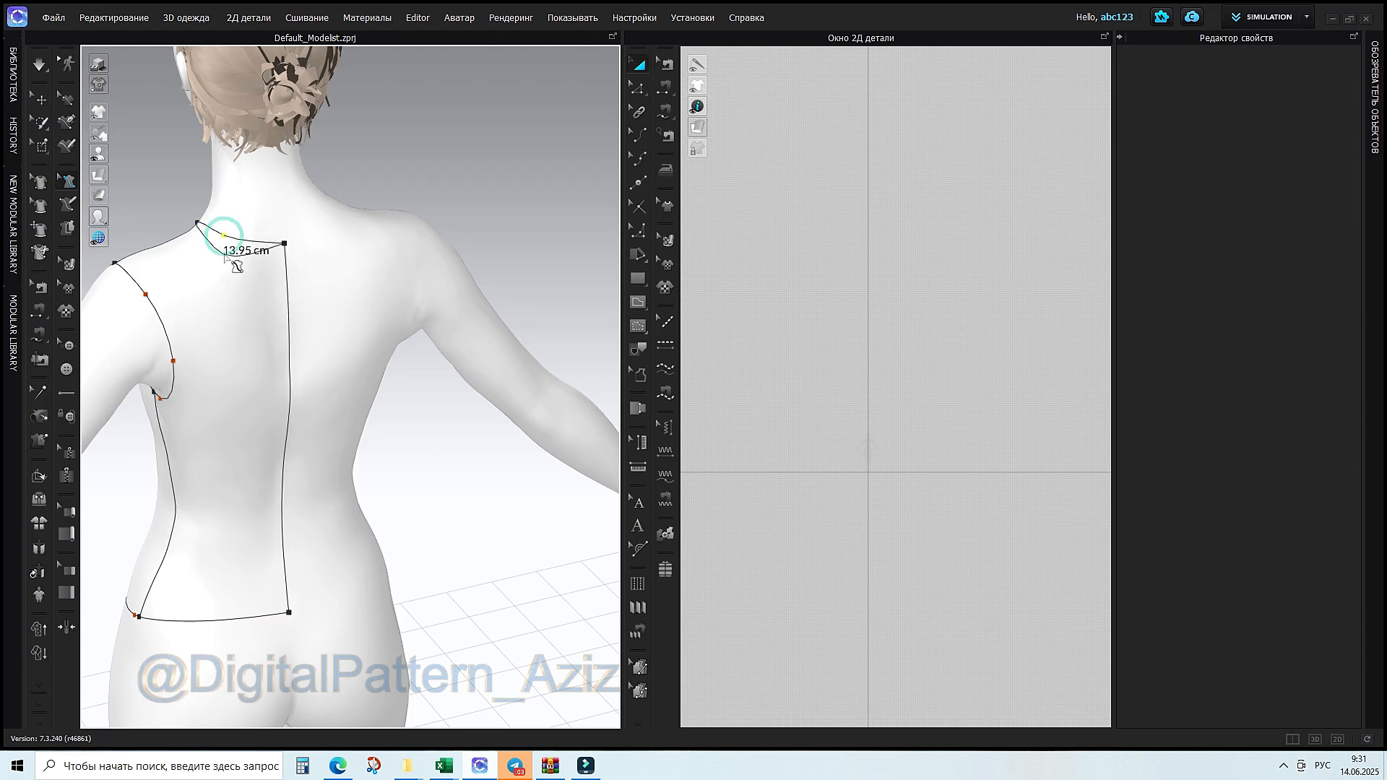
{"action": "left_click_drag", "start_coordinate": [284, 244], "coordinate": [285, 254]}
{"action": "left_click", "coordinate": [224, 236]}
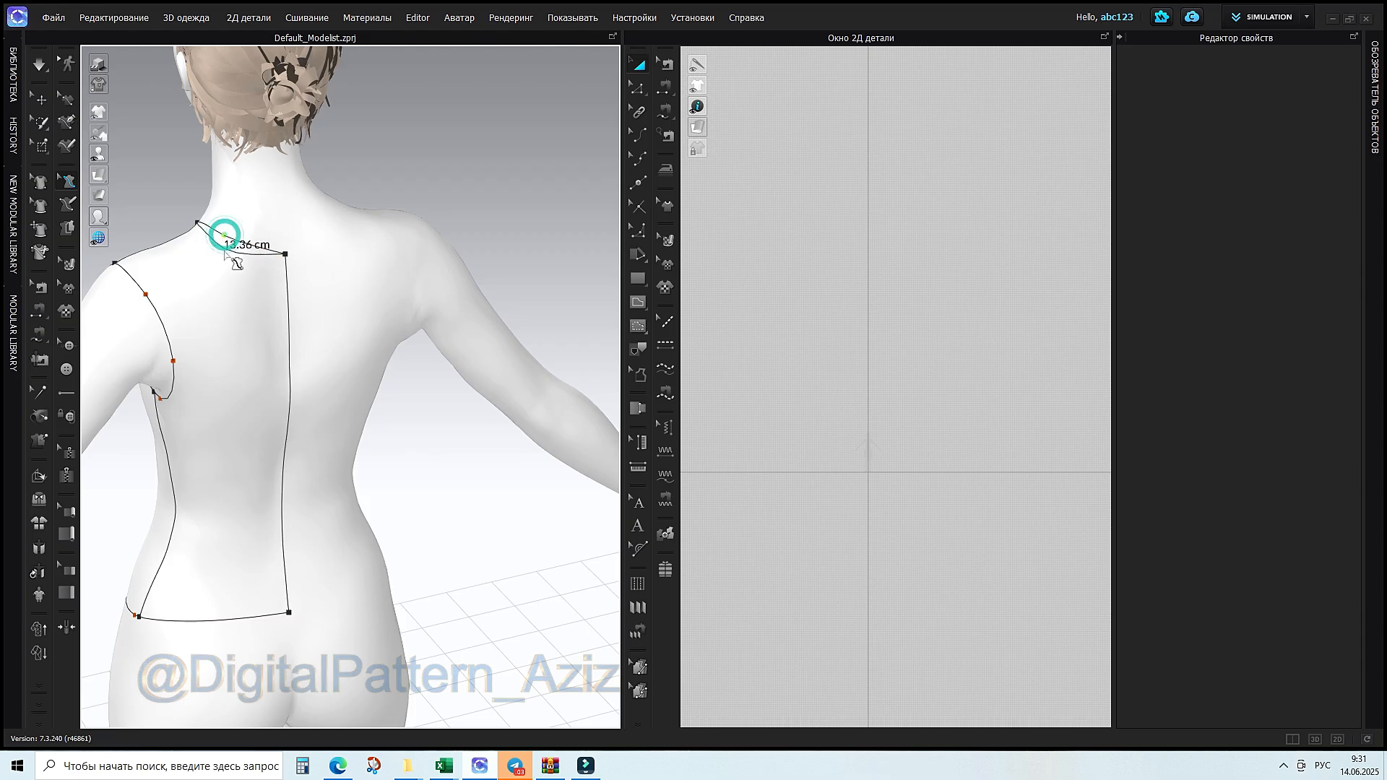
With the 3D Pen (Avatar), draw an inner line about 47.4 cm long from the front neckline over the left bust to the bottom edge
{"action": "right_click_drag", "start_coordinate": [231, 260], "coordinate": [480, 393]}
{"action": "middle_click_drag", "start_coordinate": [479, 393], "coordinate": [508, 316]}
{"action": "right_click_drag", "start_coordinate": [508, 316], "coordinate": [477, 390]}
{"action": "middle_click_drag", "start_coordinate": [477, 390], "coordinate": [548, 443]}
{"action": "scroll", "coordinate": [539, 451], "scroll_direction": "down", "scroll_amount": 2}
{"action": "right_click_drag", "start_coordinate": [427, 438], "coordinate": [425, 438]}
{"action": "left_click", "coordinate": [67, 205]}
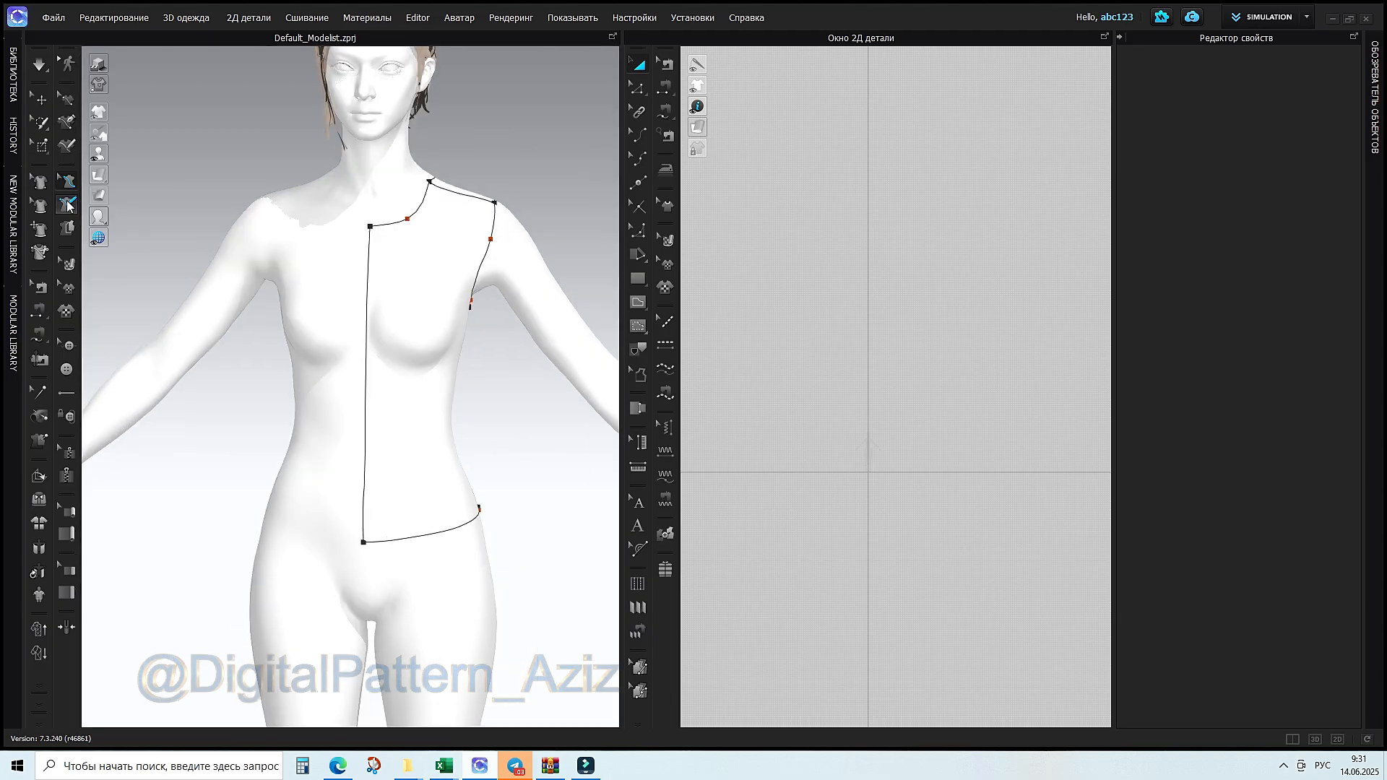
{"action": "left_click", "coordinate": [483, 260]}
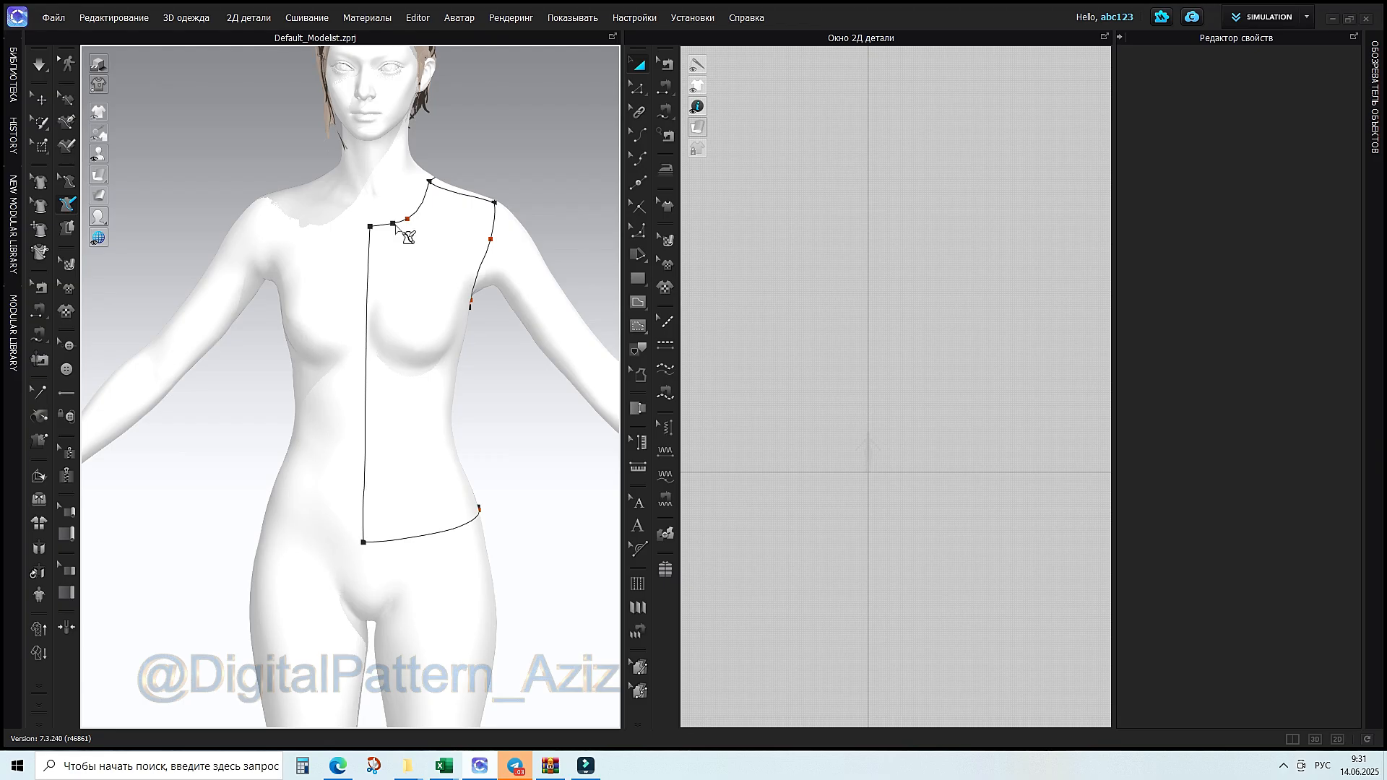
{"action": "double_click", "coordinate": [435, 529]}
Draw an inner line about 26 cm long from the front neckline past the outer left bust to the side seam below the armhole
{"action": "right_click_drag", "start_coordinate": [478, 526], "coordinate": [424, 213]}
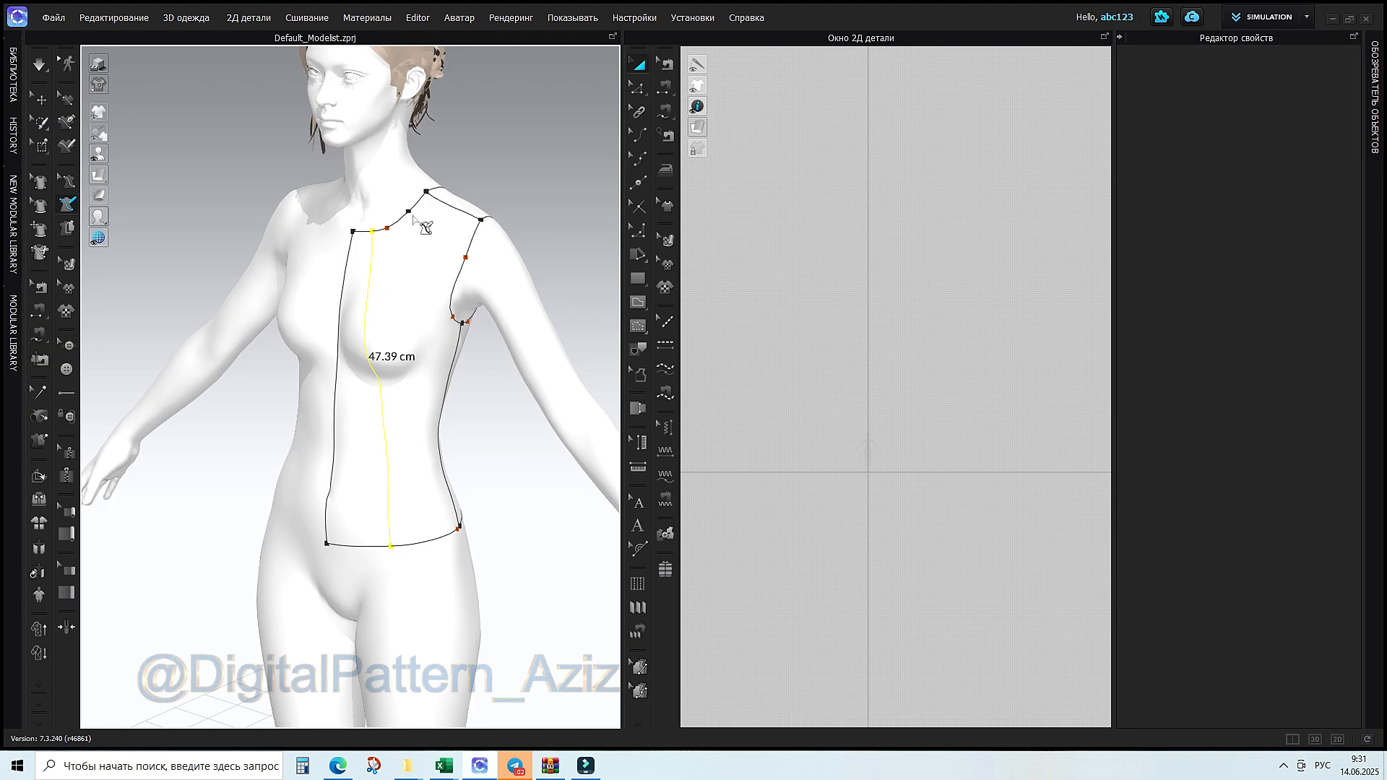
{"action": "left_click", "coordinate": [397, 222]}
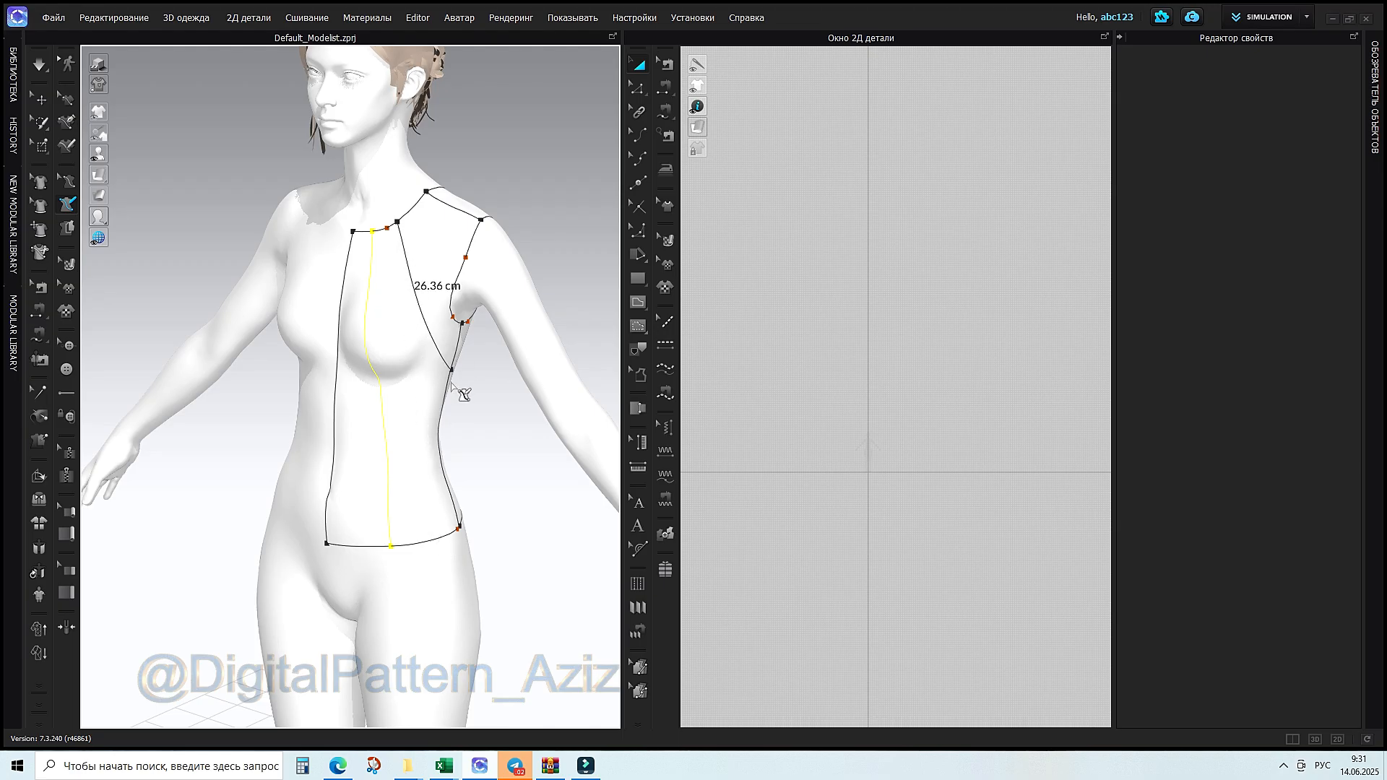
{"action": "left_click", "coordinate": [443, 405]}
Draw a back style line about 32.1 cm long from the side seam point through a curve point to the back neckline
{"action": "right_click_drag", "start_coordinate": [348, 397], "coordinate": [183, 367]}
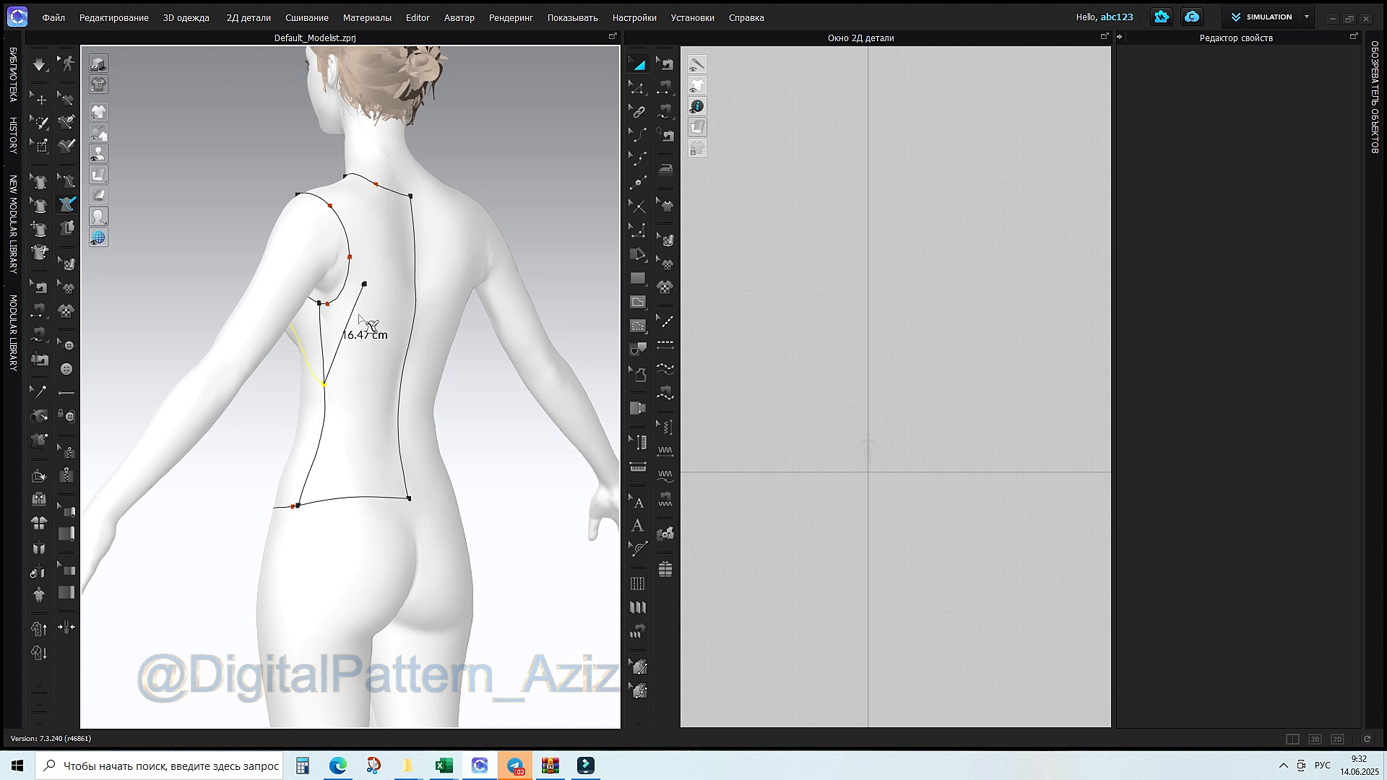
{"action": "left_click", "coordinate": [367, 257], "text": "ctrl"}
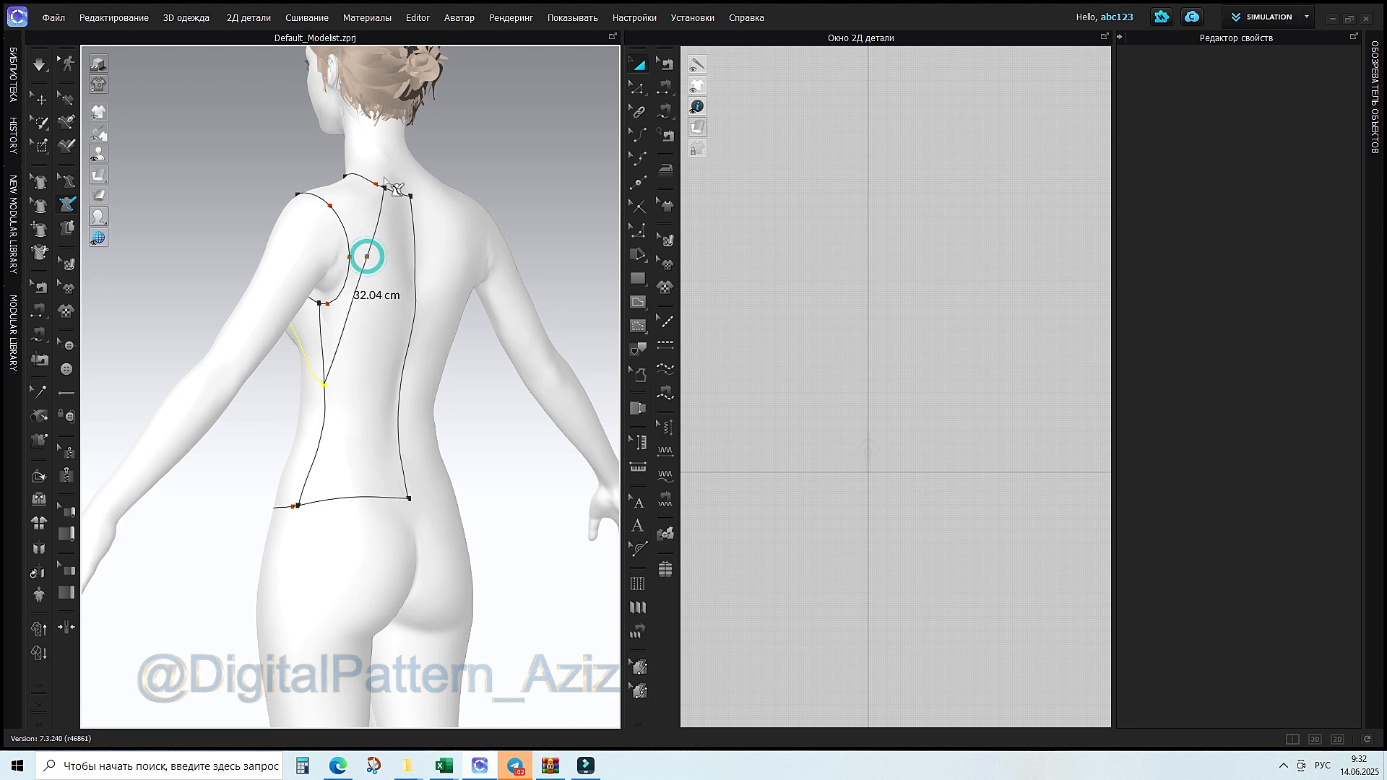
{"action": "left_click", "coordinate": [377, 186]}
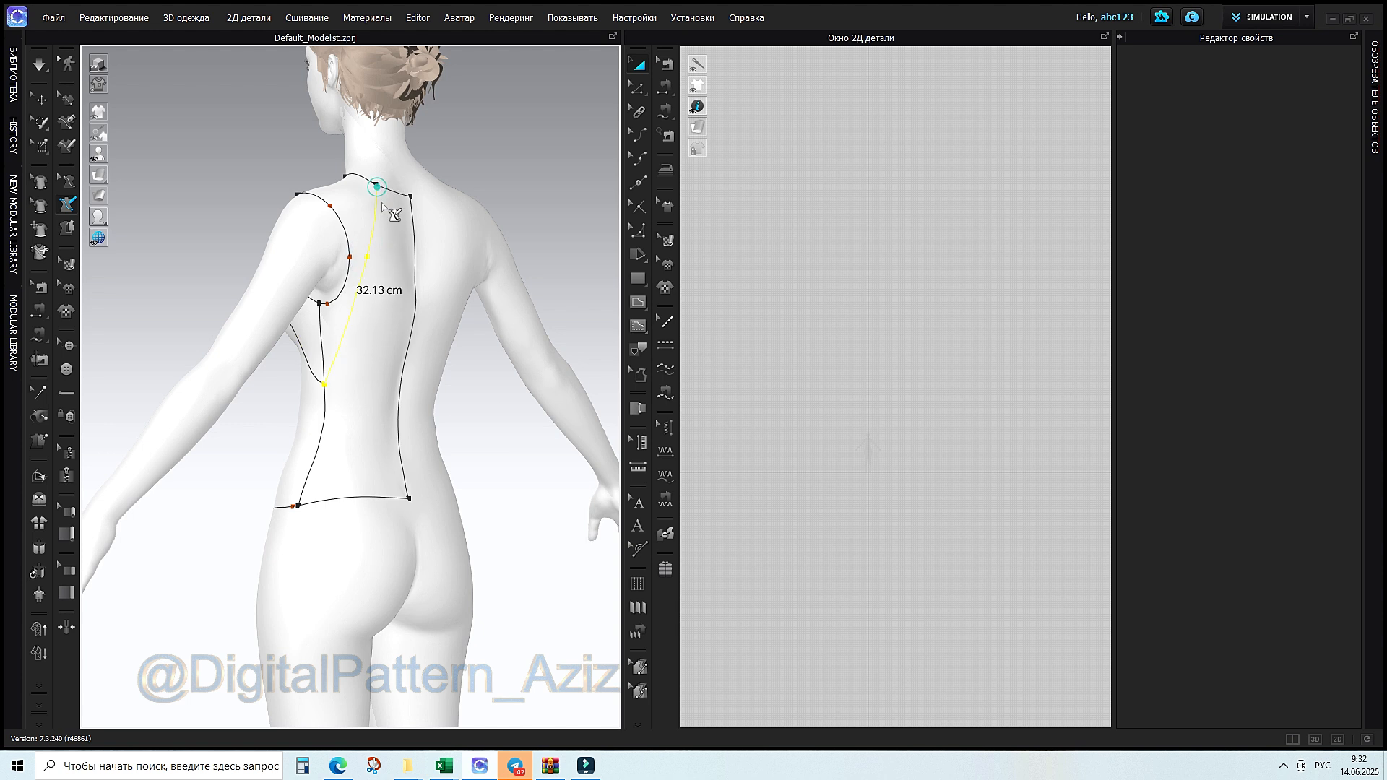
Draw a second back style line about 45.9 cm long between the bottom edge and the back neckline
{"action": "left_click", "coordinate": [362, 497]}
{"action": "right_click_drag", "start_coordinate": [566, 421], "coordinate": [560, 379]}
{"action": "middle_click_drag", "start_coordinate": [534, 262], "coordinate": [481, 339]}
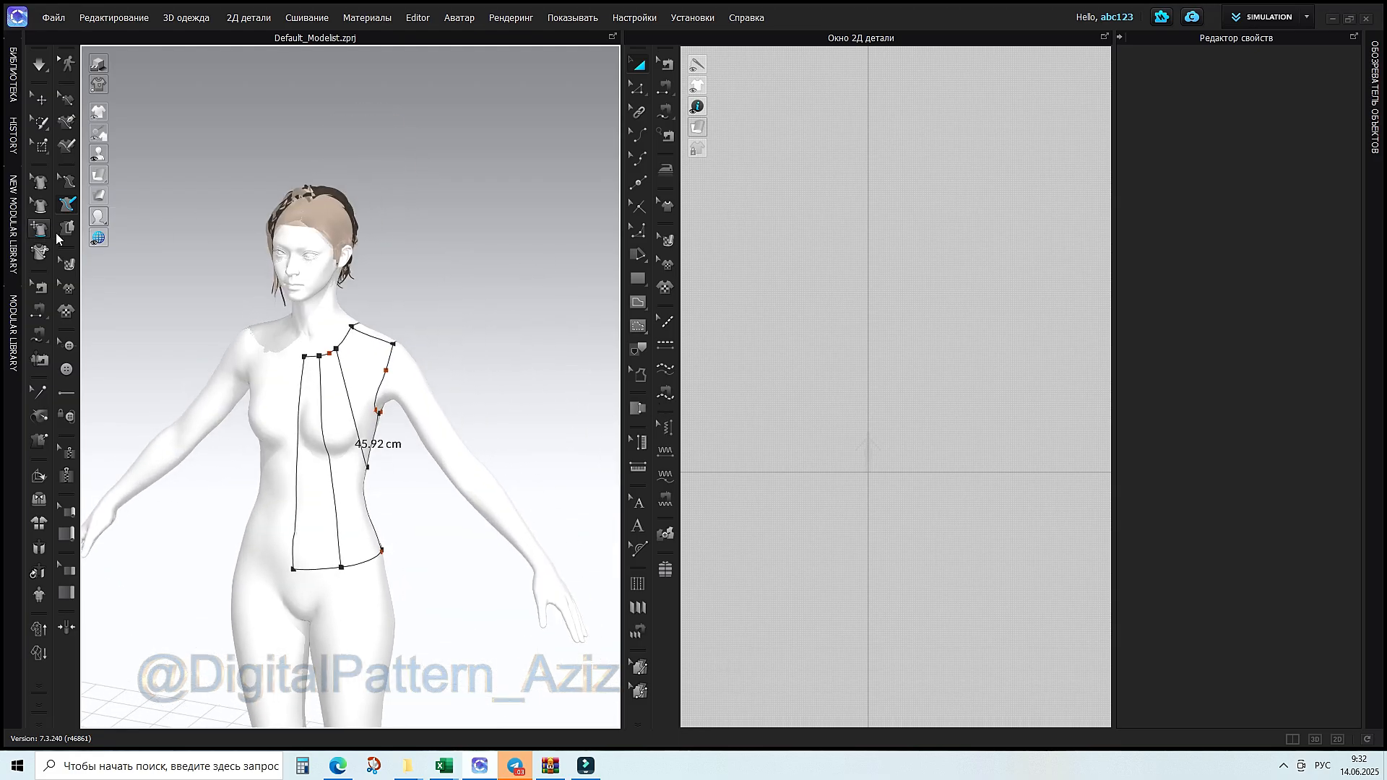
{"action": "middle_click_drag", "start_coordinate": [339, 521], "coordinate": [386, 440]}
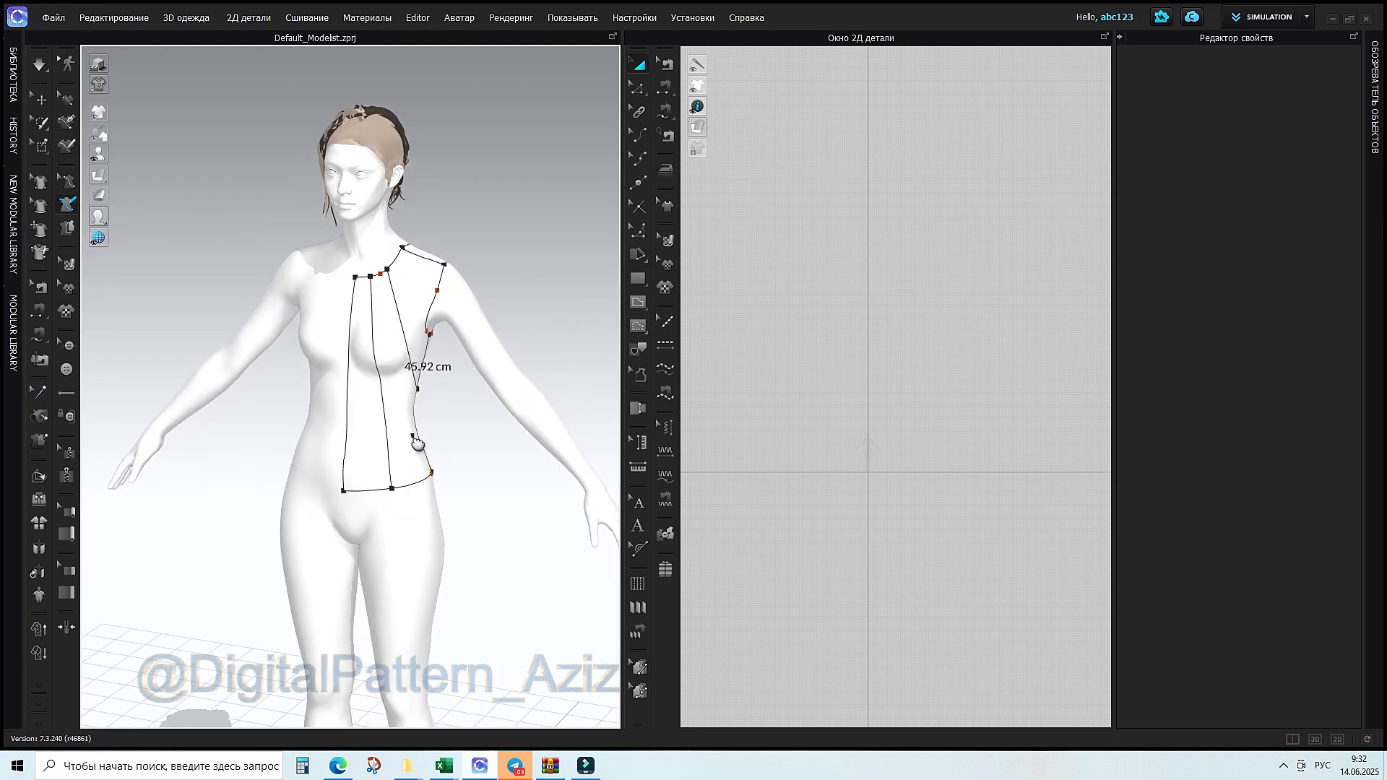
With Edit 3D Pen (Avatar), set the centre front, centre back and all bottom edge lines to Flattening as Straight Line
{"action": "left_click", "coordinate": [65, 185]}
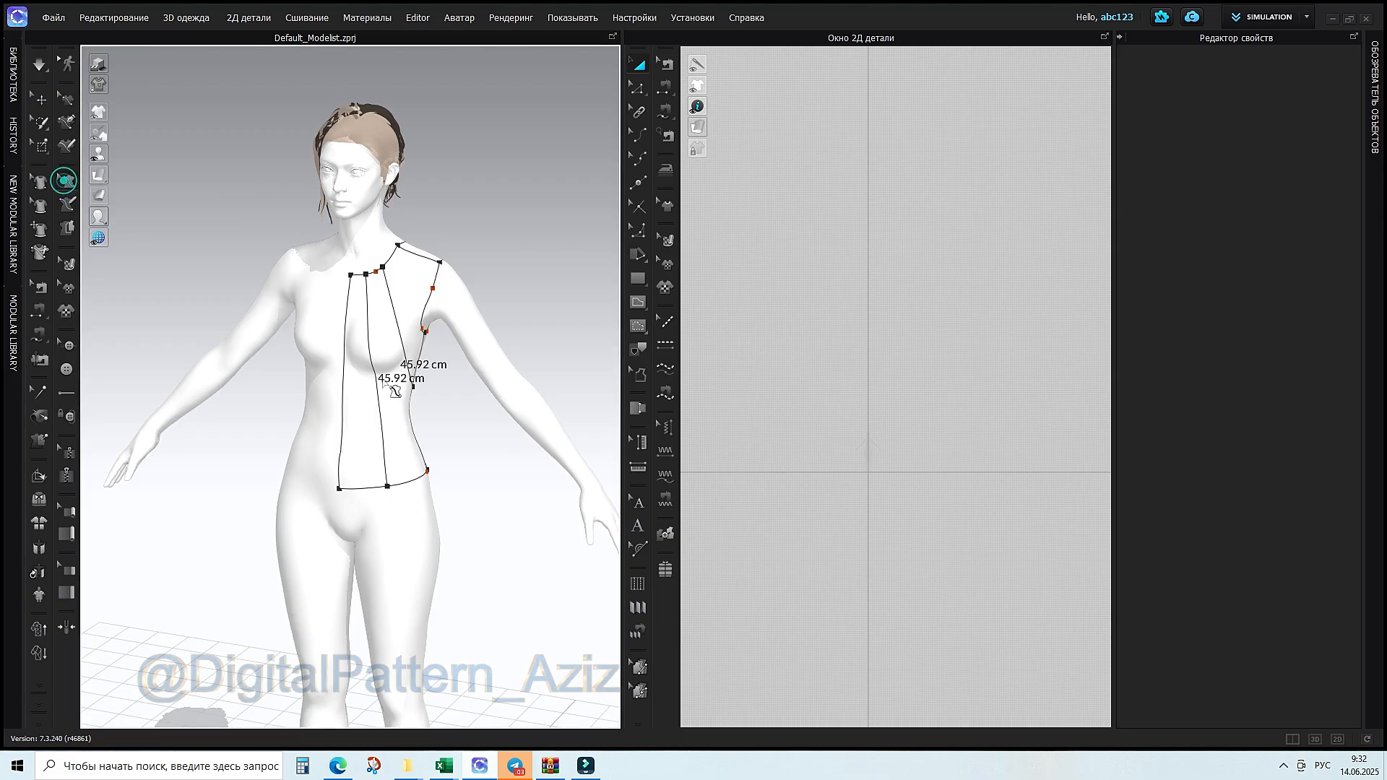
{"action": "scroll", "coordinate": [346, 378], "scroll_direction": "up", "scroll_amount": 2}
{"action": "left_click", "coordinate": [343, 377]}
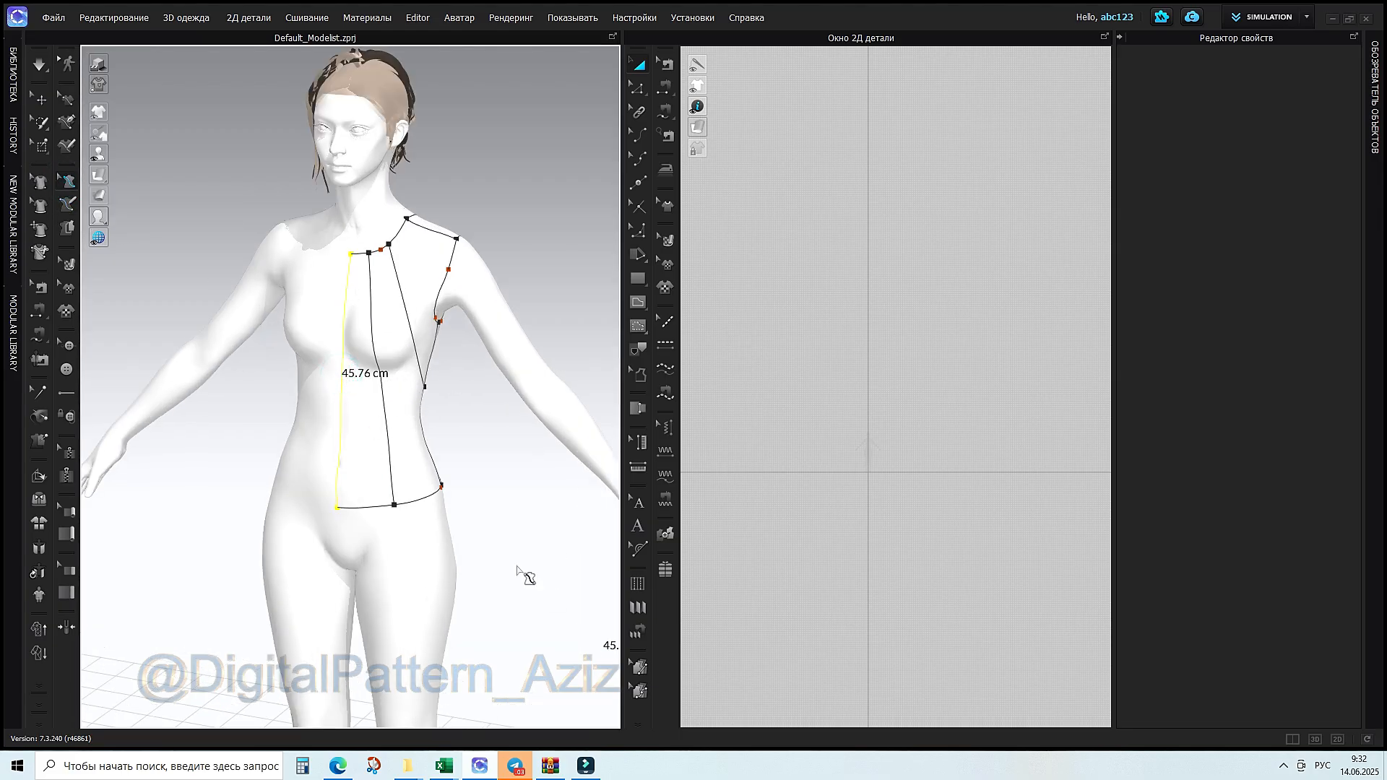
{"action": "left_click", "coordinate": [430, 493]}
{"action": "right_click_drag", "start_coordinate": [438, 515], "coordinate": [269, 500]}
{"action": "left_click", "coordinate": [314, 485]}
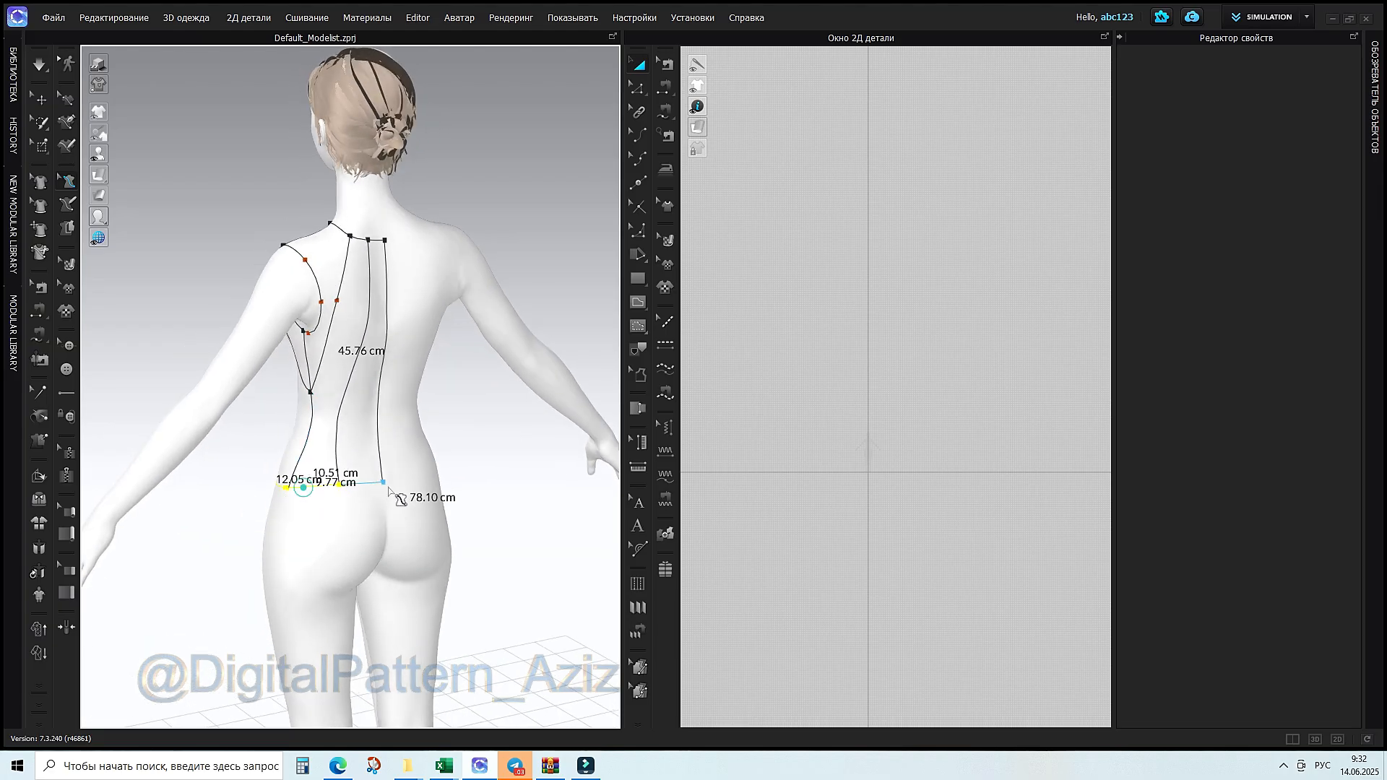
{"action": "left_click", "coordinate": [379, 444]}
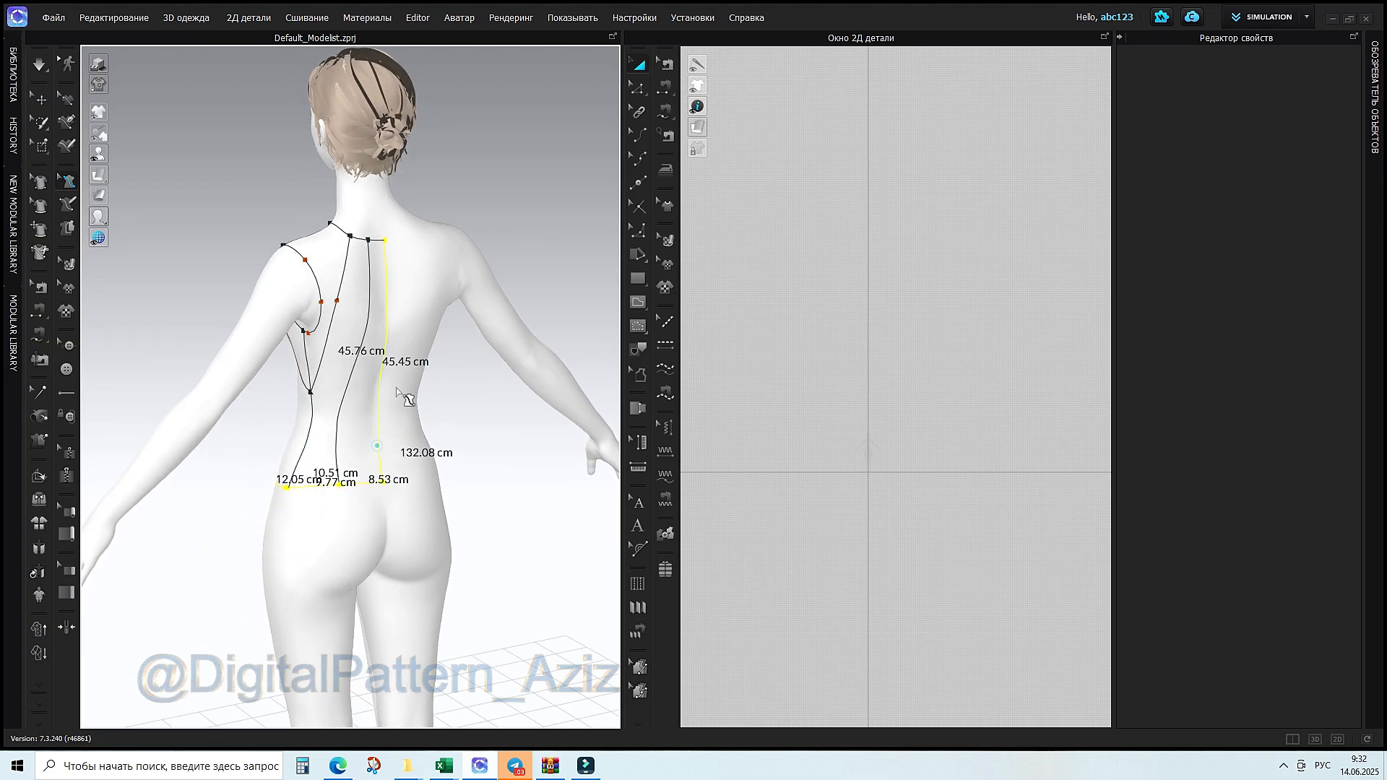
{"action": "right_click_drag", "start_coordinate": [378, 487], "coordinate": [641, 445]}
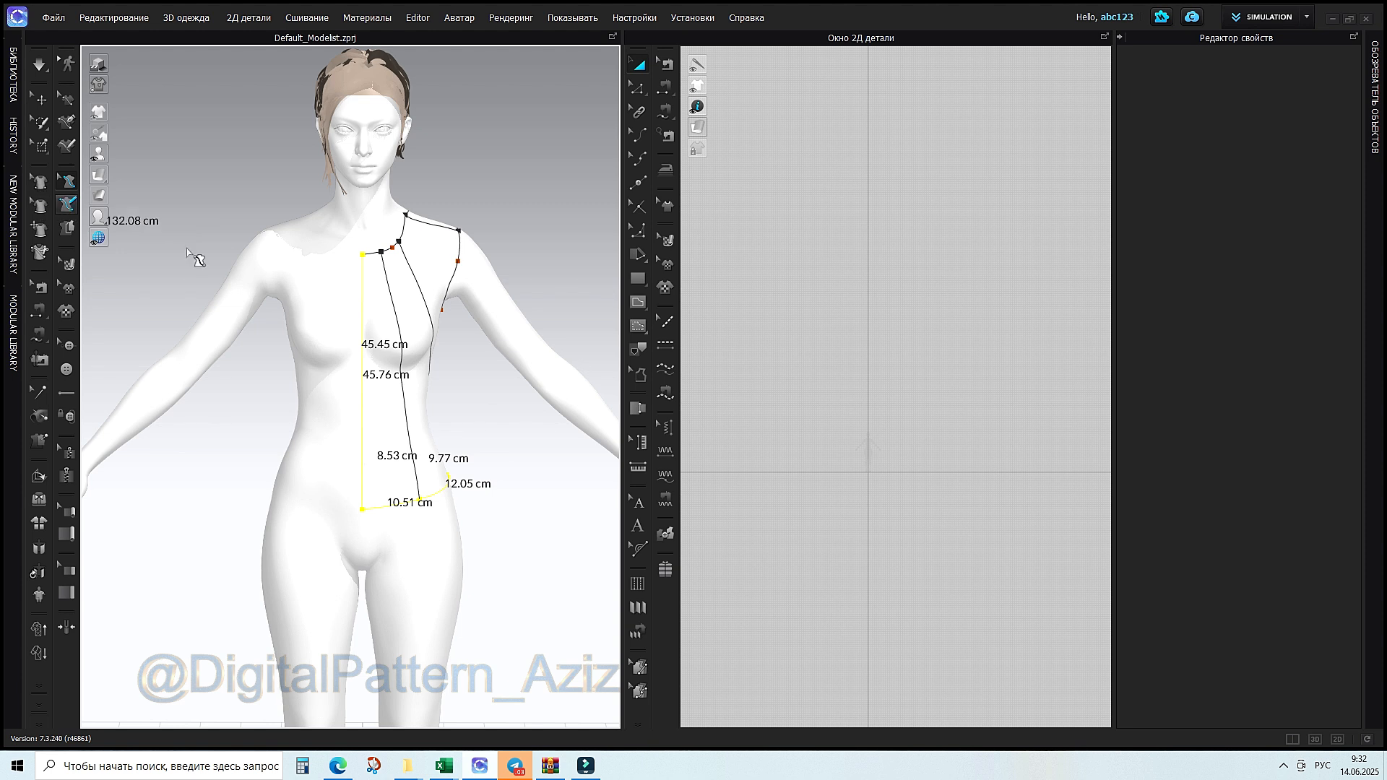
{"action": "right_click", "coordinate": [361, 353]}
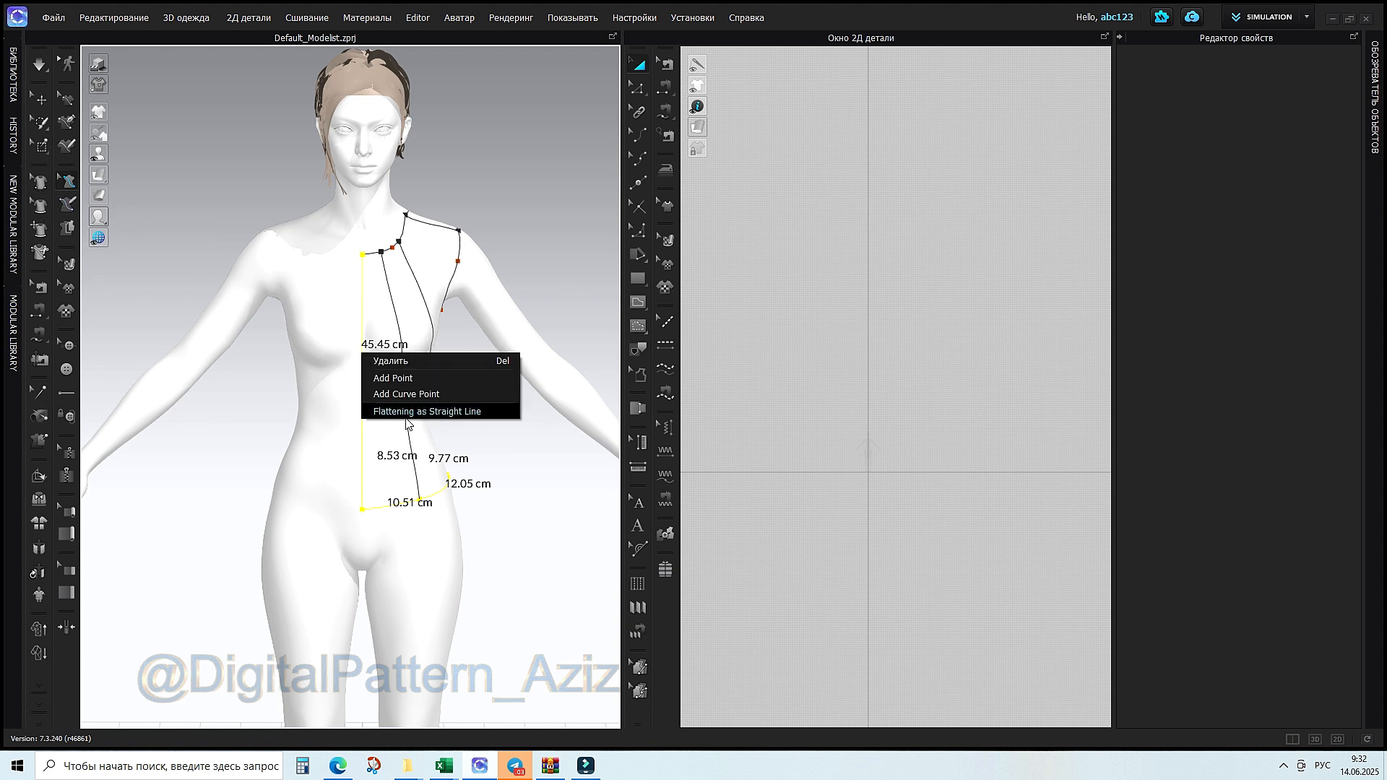
{"action": "left_click", "coordinate": [409, 411]}
{"action": "left_click", "coordinate": [480, 431]}
Flatten all outlined front, side, shoulder and back areas of the half top into 2D pattern pieces
{"action": "right_click_drag", "start_coordinate": [465, 522], "coordinate": [144, 503]}
{"action": "right_click_drag", "start_coordinate": [327, 378], "coordinate": [465, 425]}
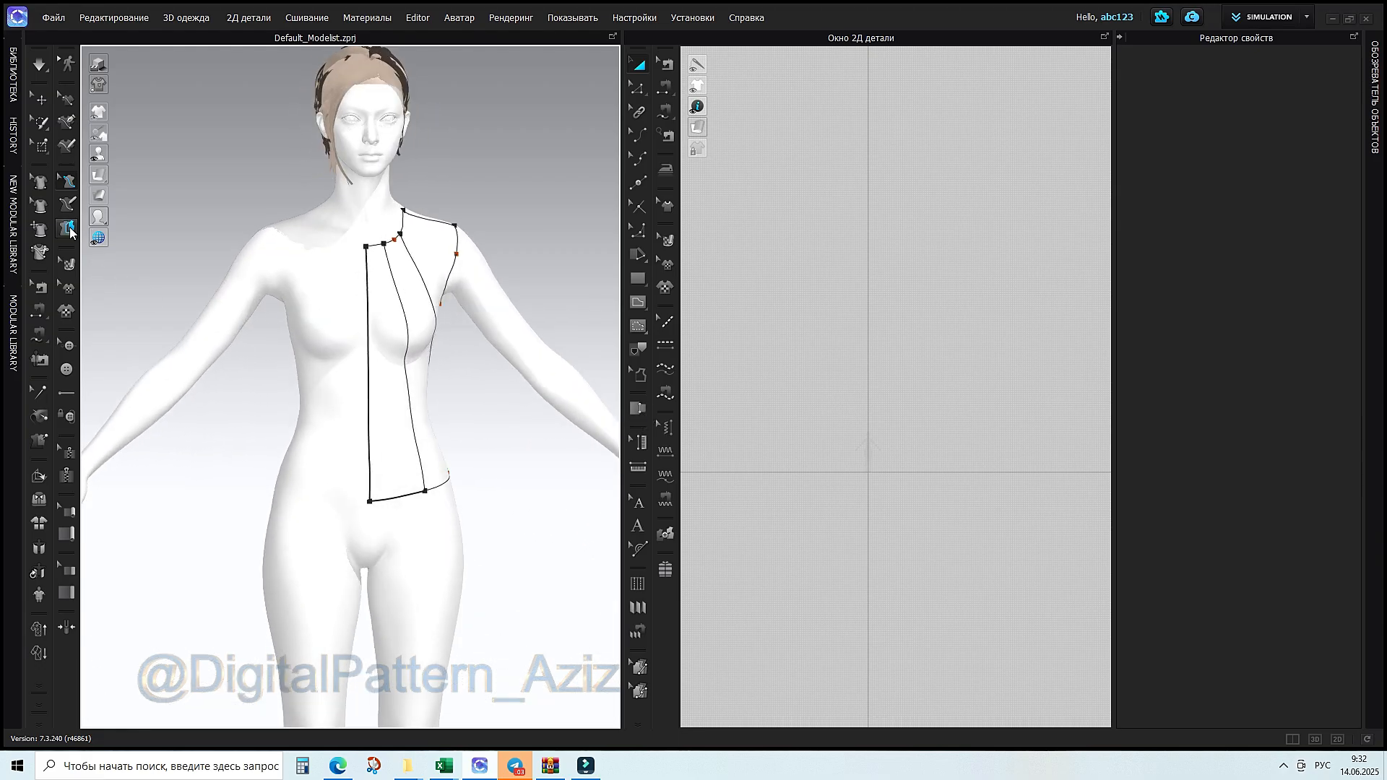
{"action": "left_click", "coordinate": [72, 230]}
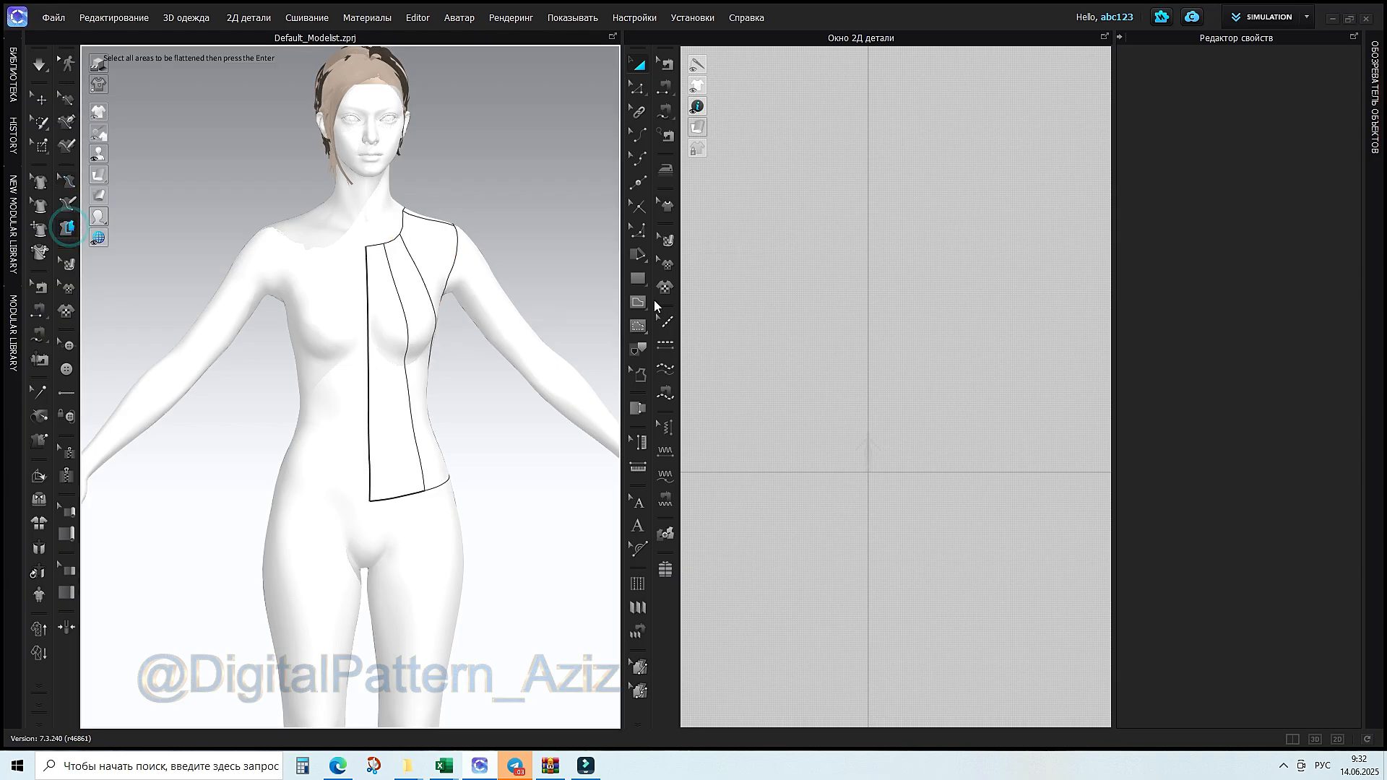
{"action": "left_click", "coordinate": [399, 385]}
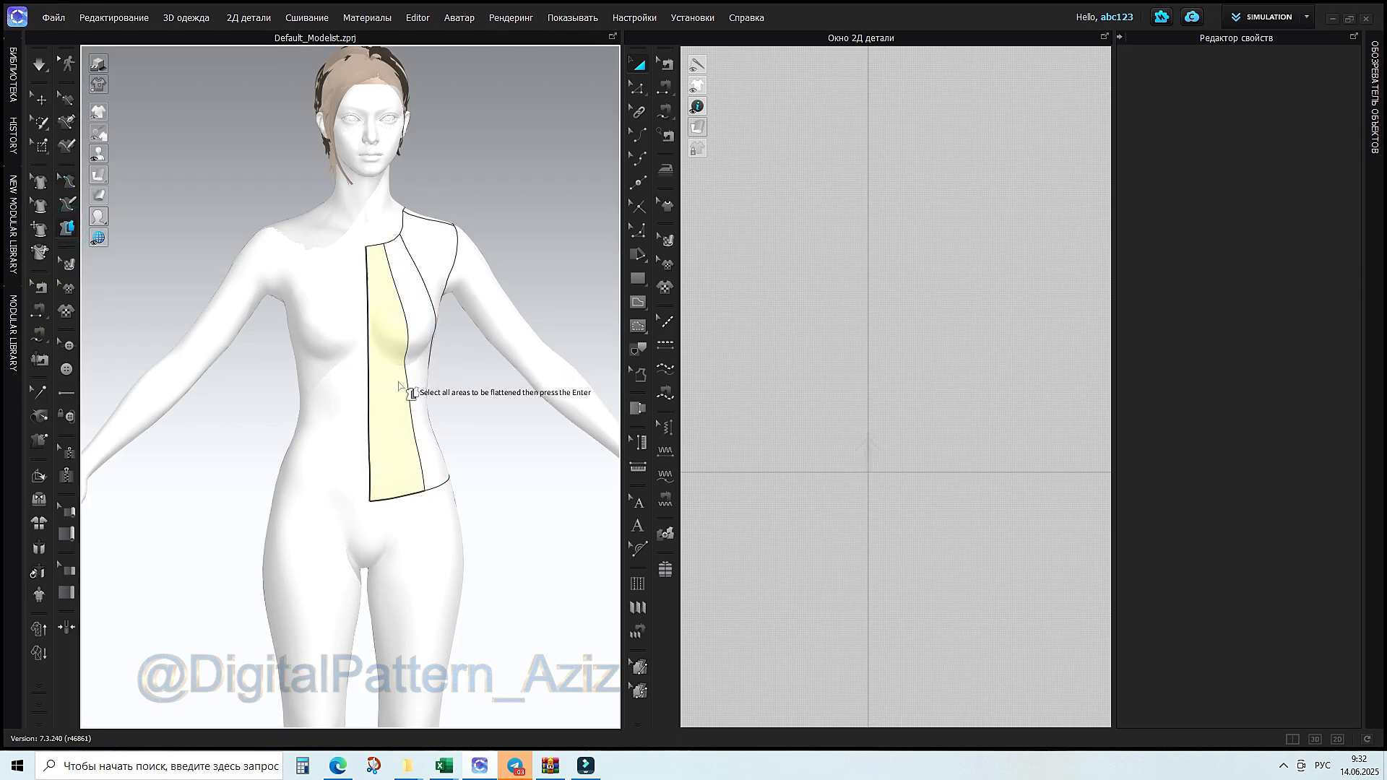
{"action": "left_click", "coordinate": [426, 384]}
{"action": "right_click_drag", "start_coordinate": [426, 385], "coordinate": [332, 386]}
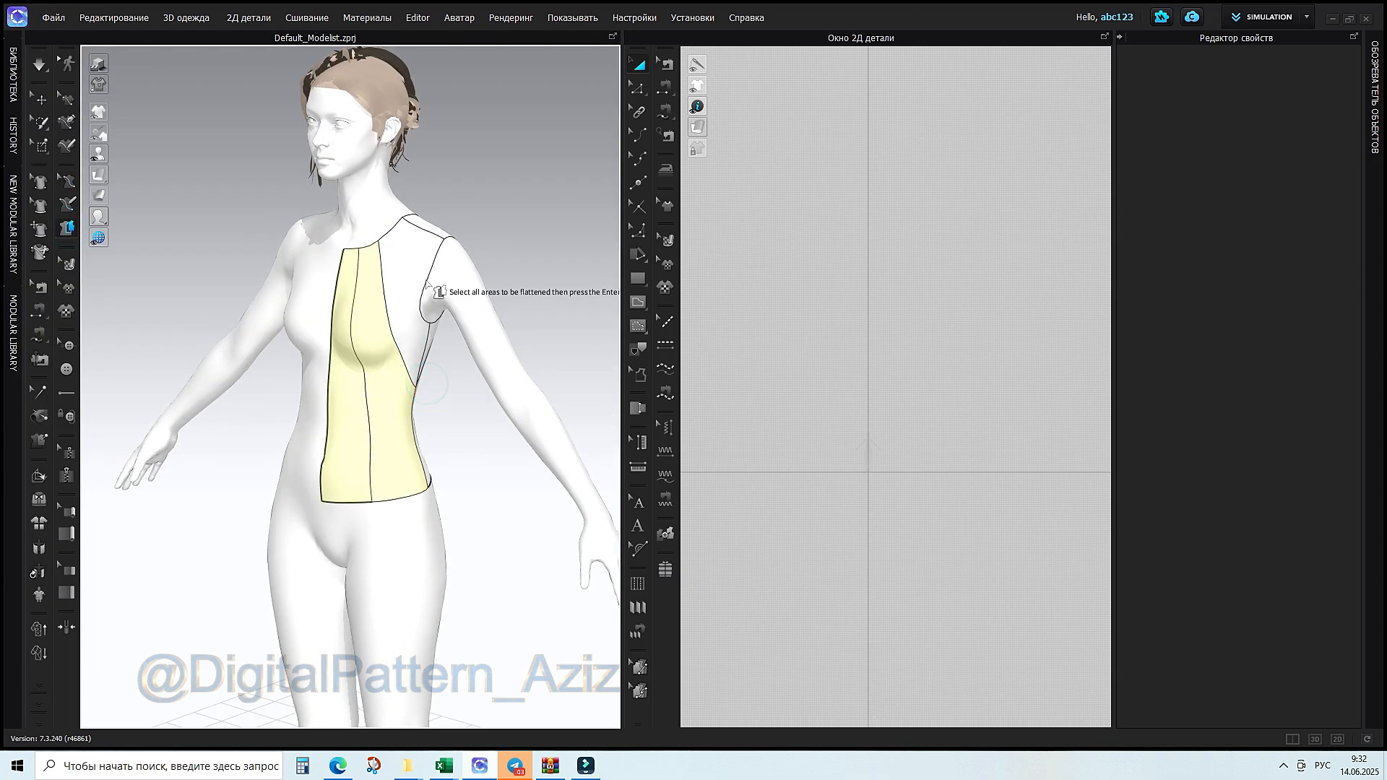
{"action": "right_click_drag", "start_coordinate": [424, 287], "coordinate": [278, 359]}
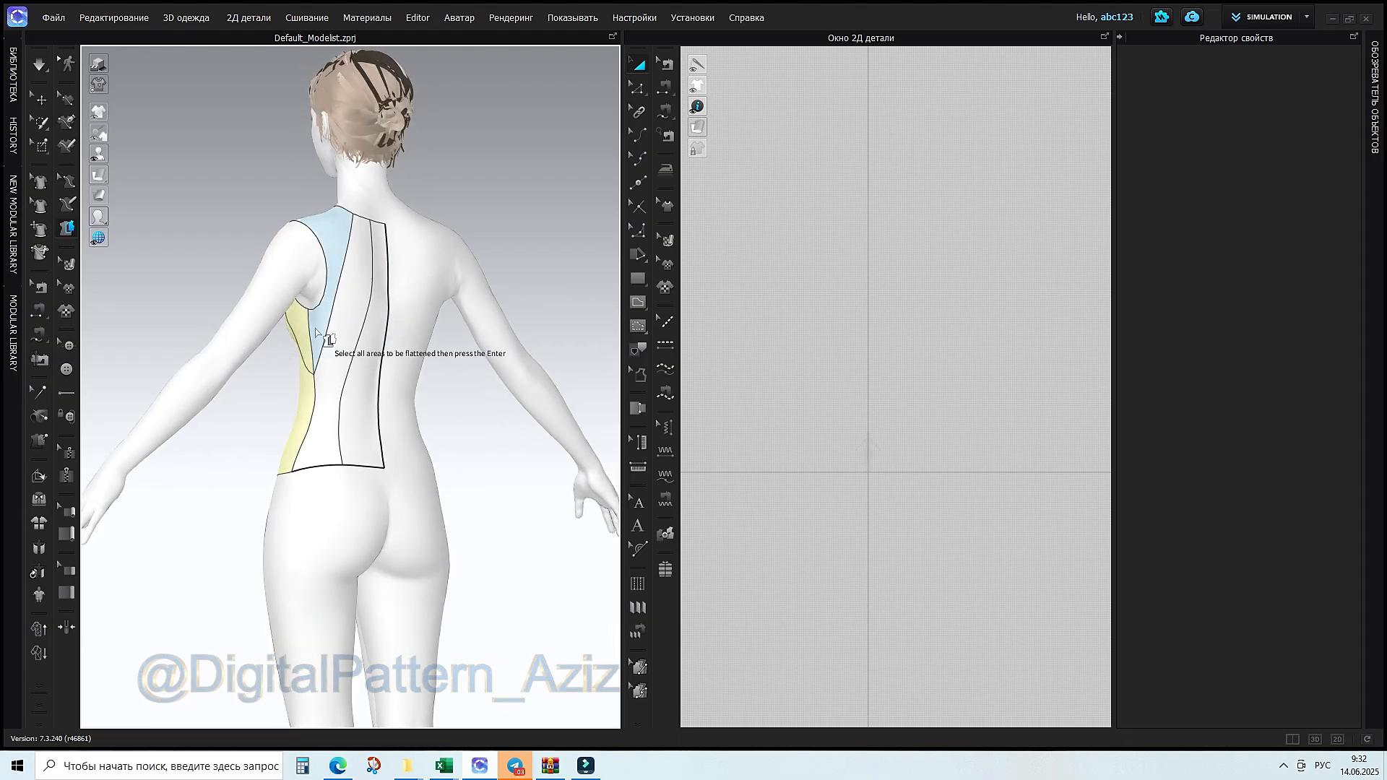
{"action": "left_click", "coordinate": [336, 358]}
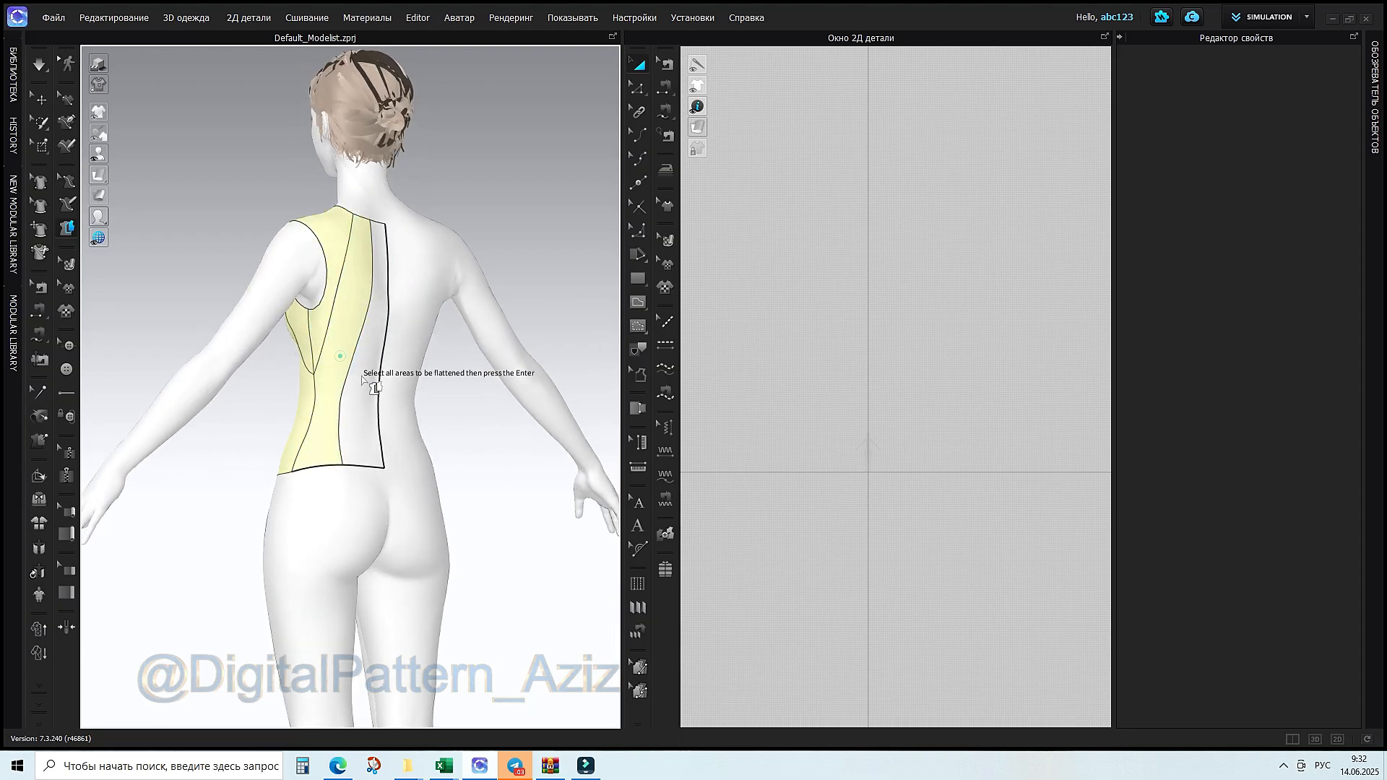
{"action": "left_click", "coordinate": [370, 390]}
{"action": "key", "text": "2"}
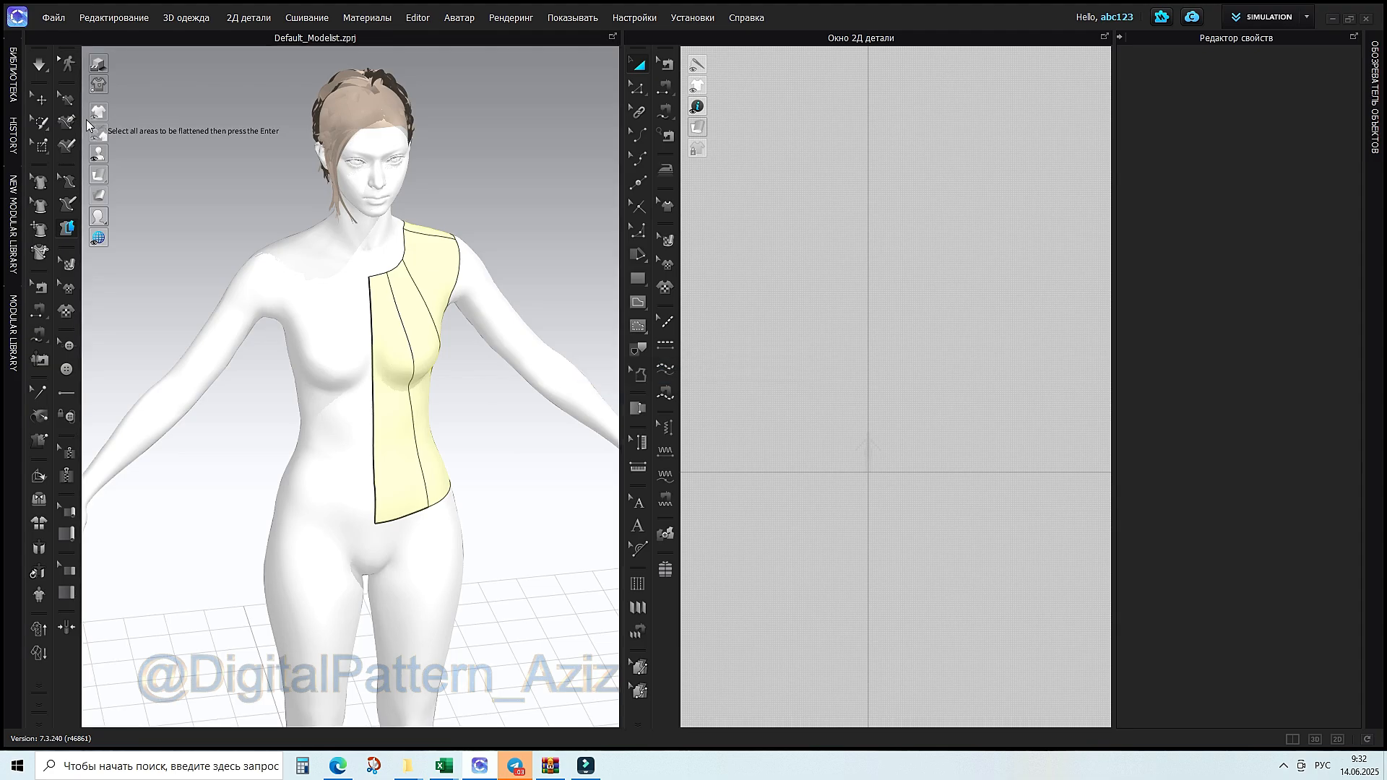
{"action": "key", "text": "Return"}
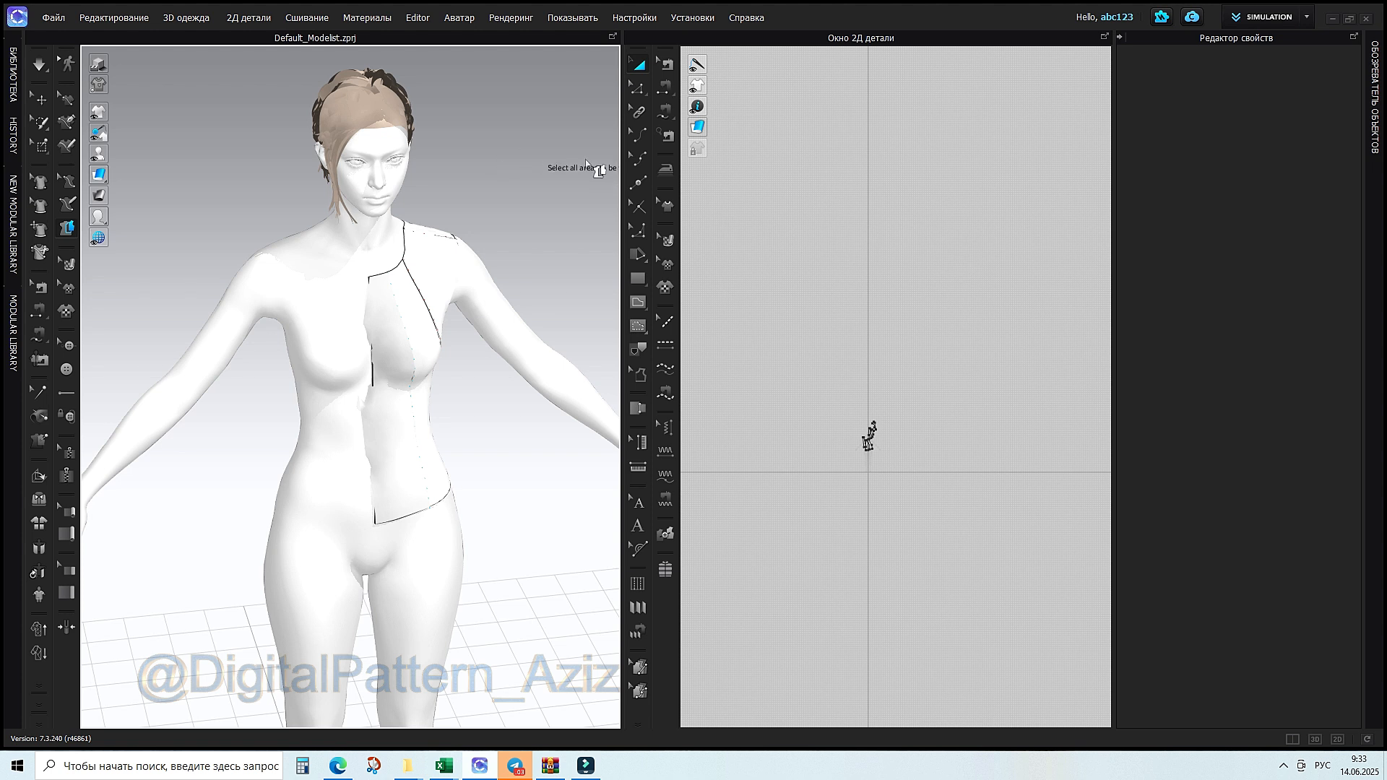
{"action": "left_click", "coordinate": [588, 776]}
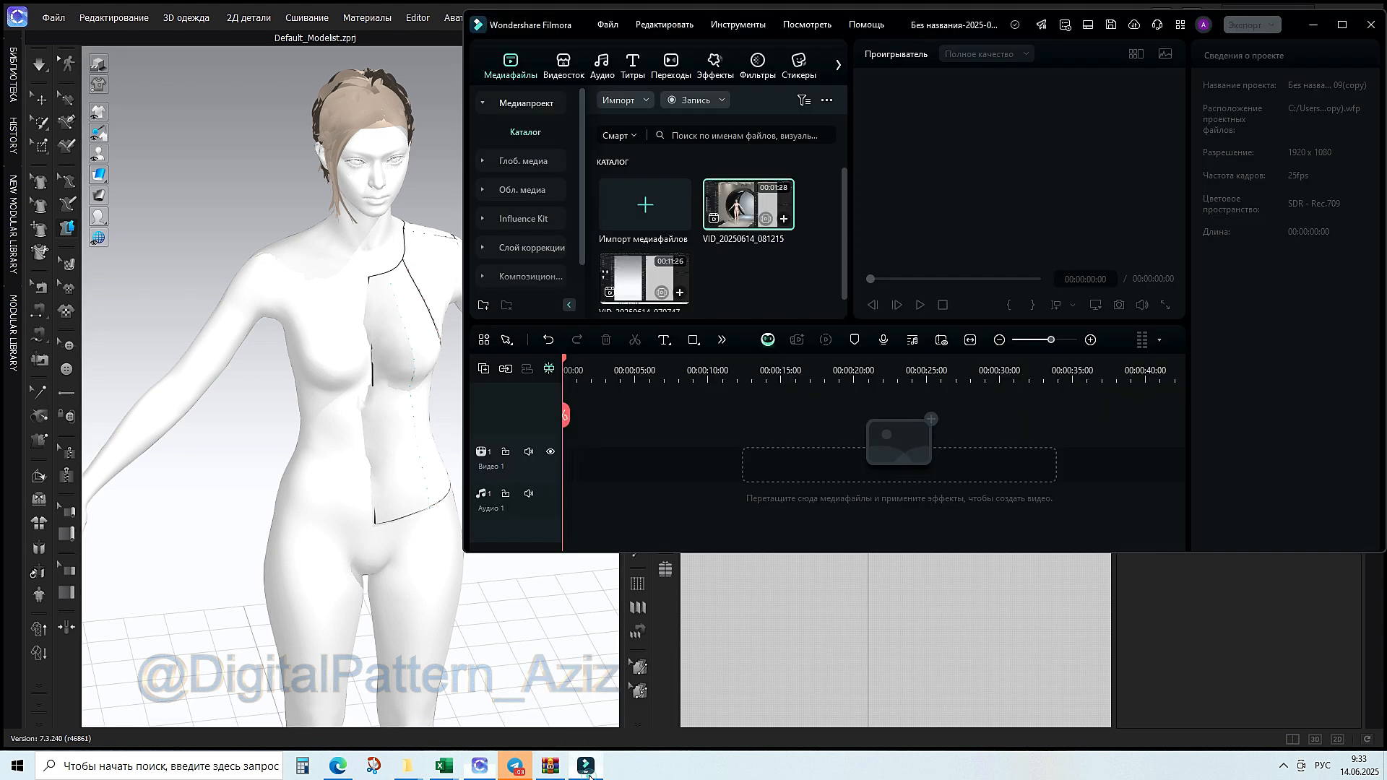
{"action": "left_click", "coordinate": [589, 775]}
{"action": "left_click", "coordinate": [1284, 768]}
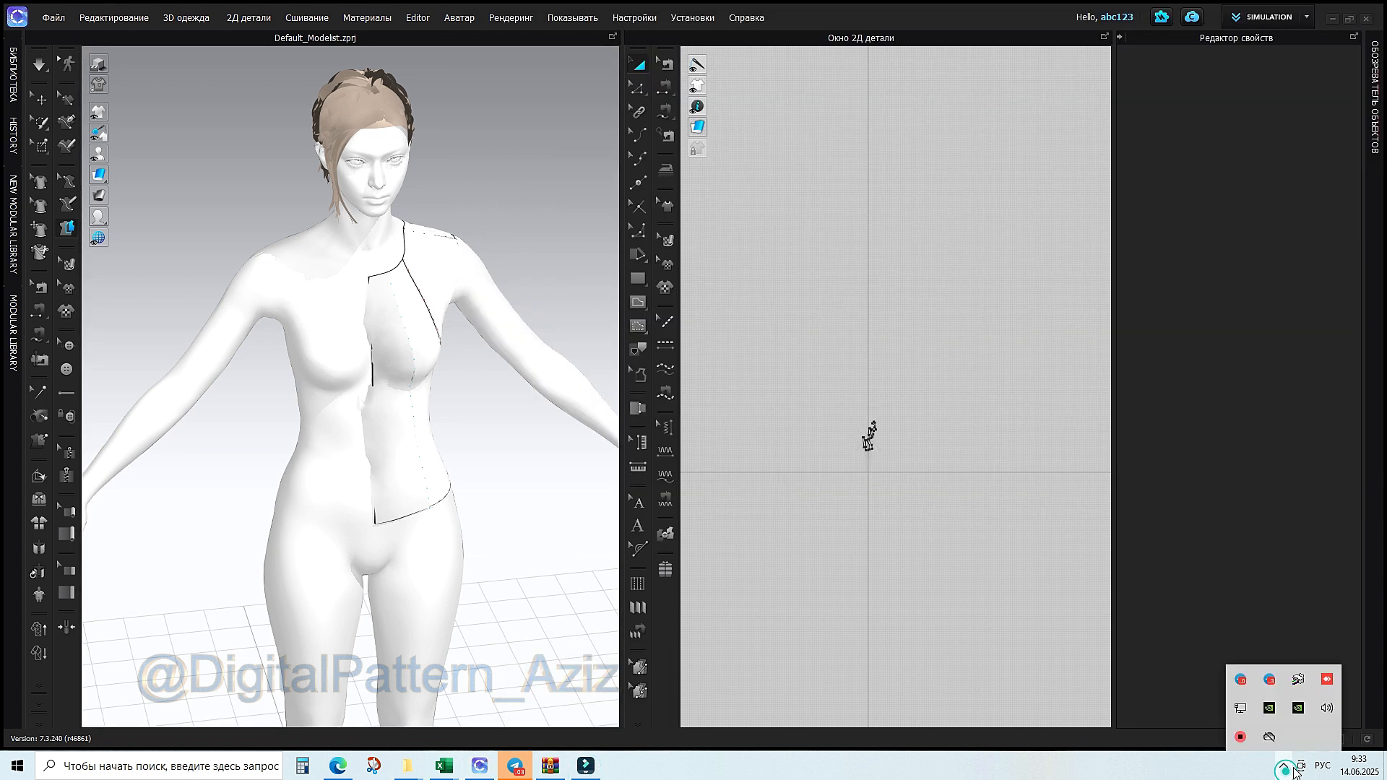
{"action": "left_click", "coordinate": [1283, 769]}
Widen the 2D window and create linked symmetric copies of all flattened pattern pieces, placing them beside the originals as mirrored halves
{"action": "scroll", "coordinate": [931, 484], "scroll_direction": "up", "scroll_amount": 10}
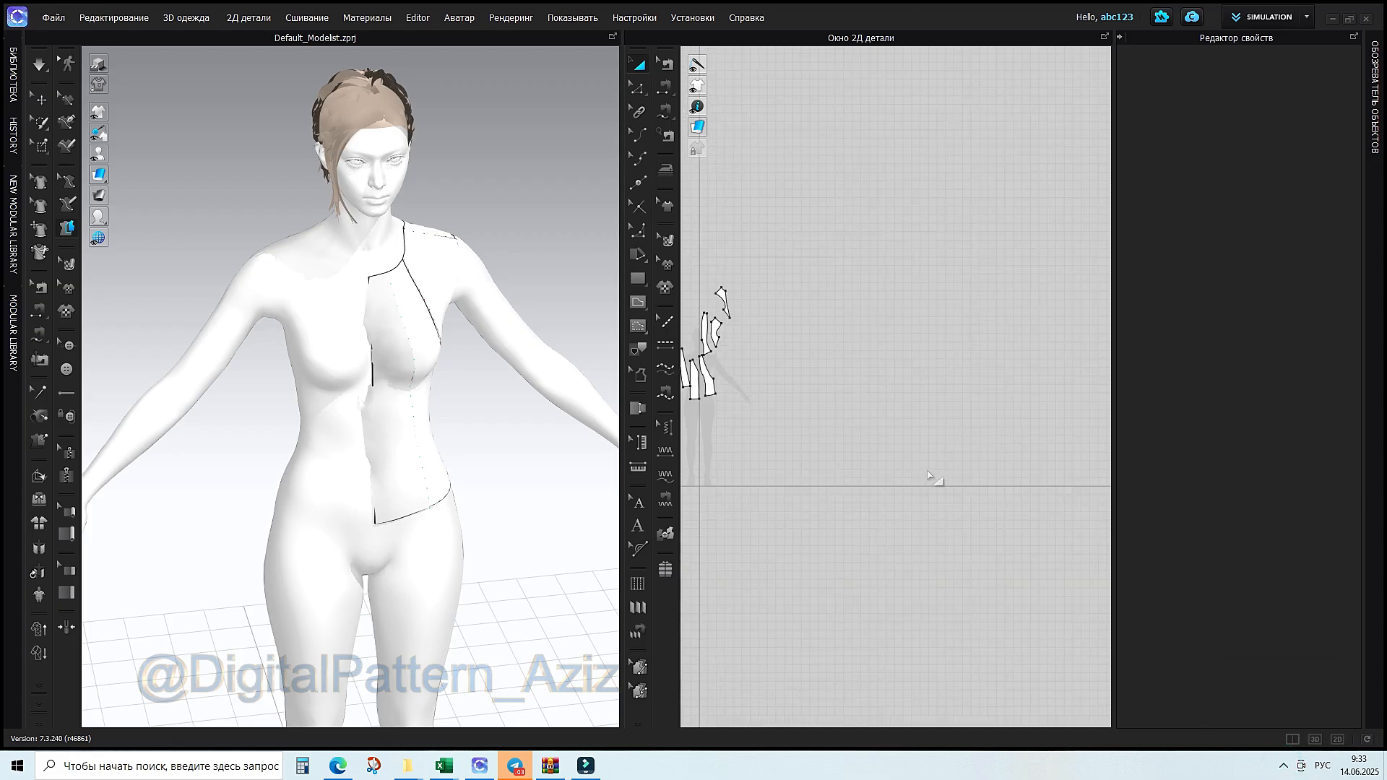
{"action": "scroll", "coordinate": [845, 469], "scroll_direction": "down", "scroll_amount": 5}
{"action": "scroll", "coordinate": [856, 431], "scroll_direction": "up", "scroll_amount": 6}
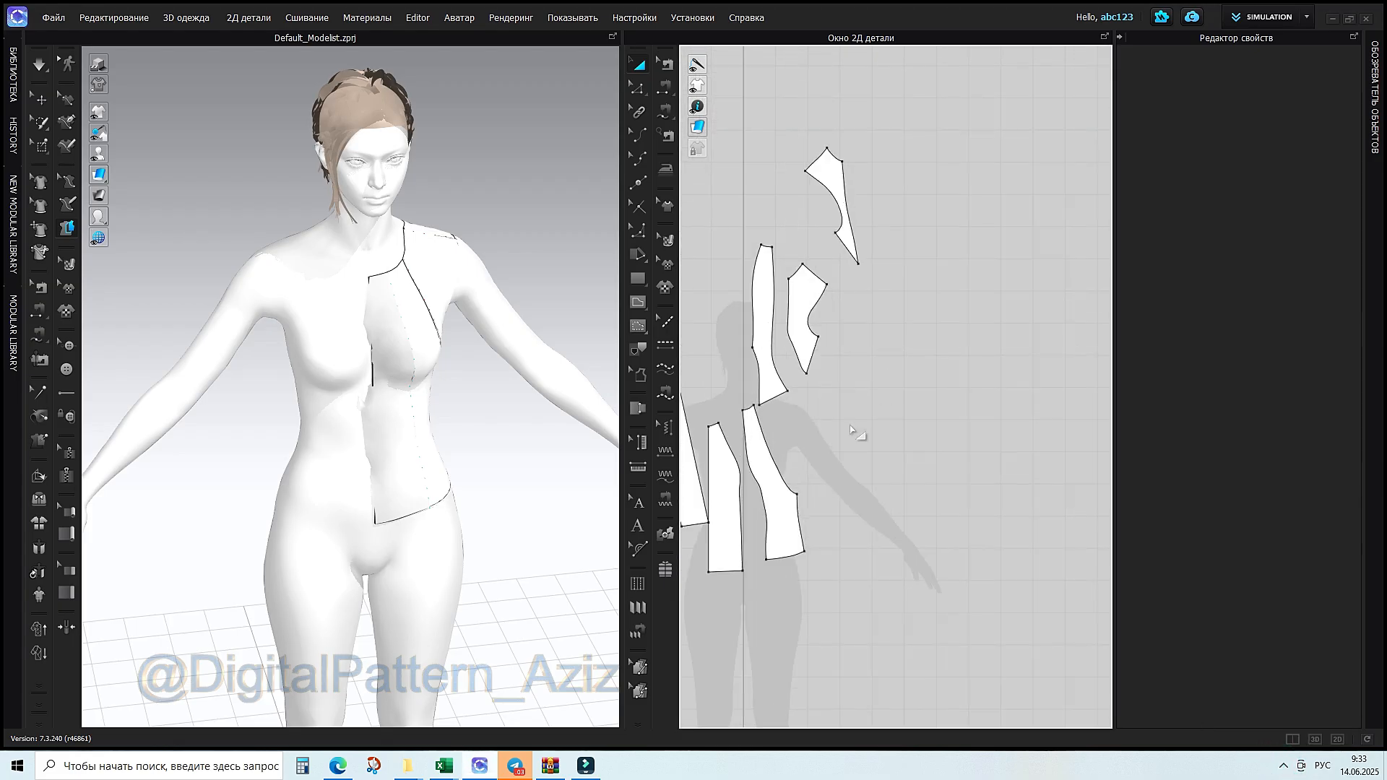
{"action": "left_click_drag", "start_coordinate": [621, 236], "coordinate": [551, 241]}
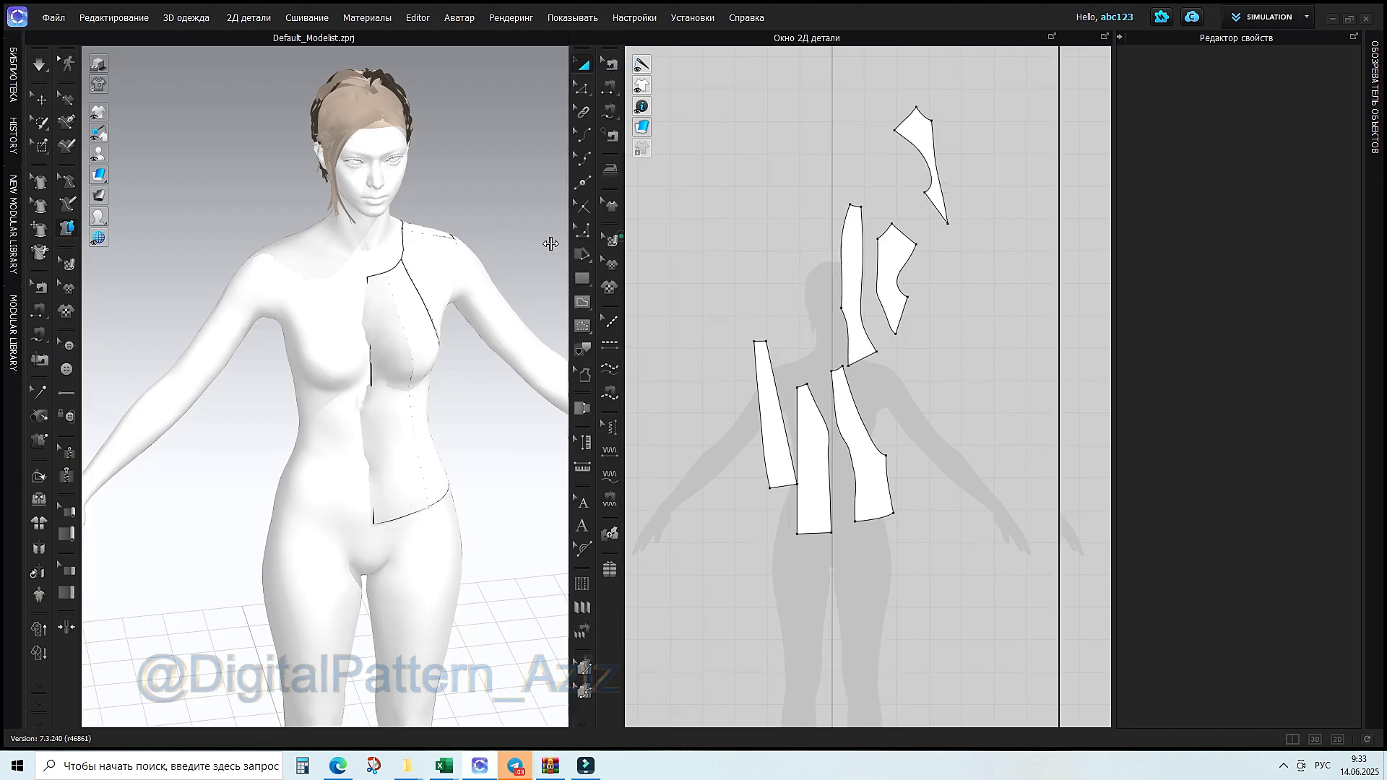
{"action": "scroll", "coordinate": [838, 311], "scroll_direction": "down", "scroll_amount": 4}
{"action": "left_click_drag", "start_coordinate": [790, 142], "coordinate": [995, 465]}
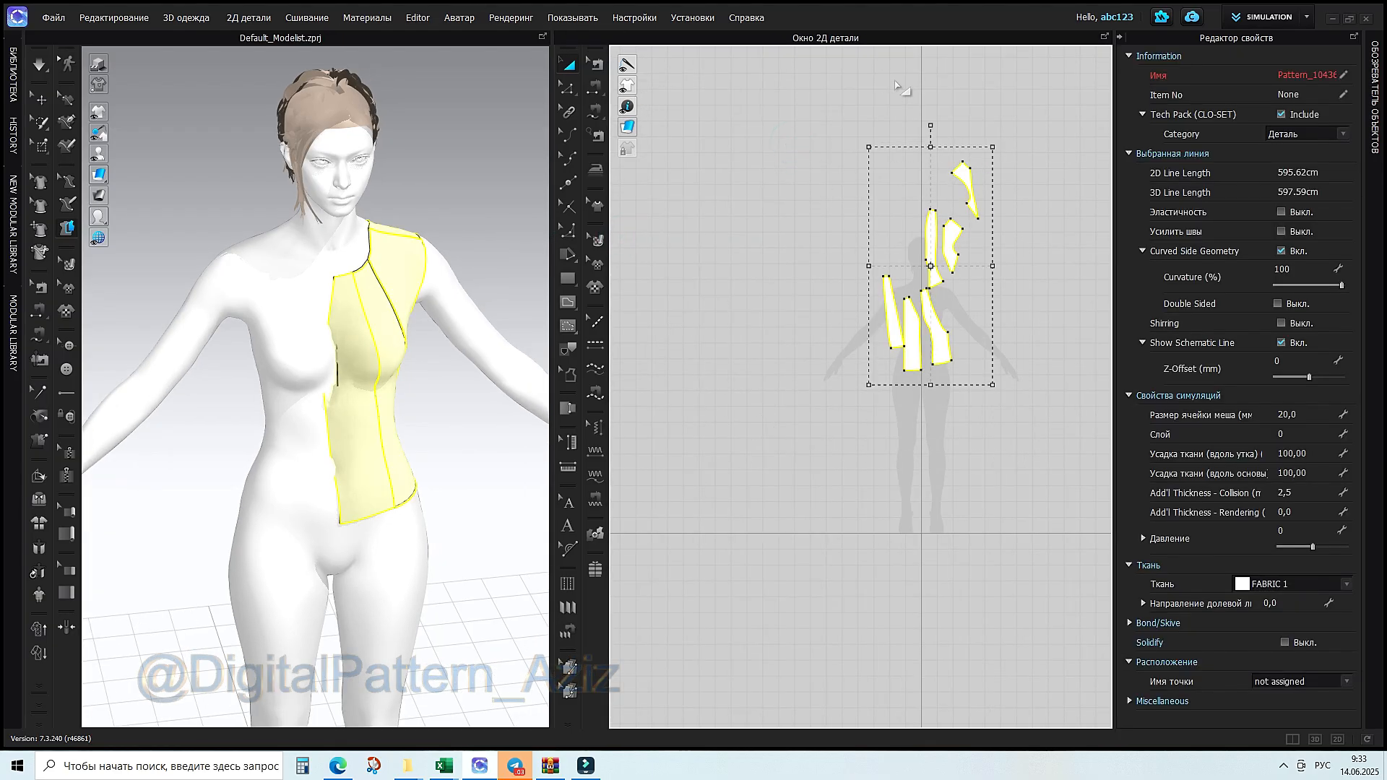
{"action": "right_click", "coordinate": [930, 255]}
{"action": "left_click", "coordinate": [997, 166]}
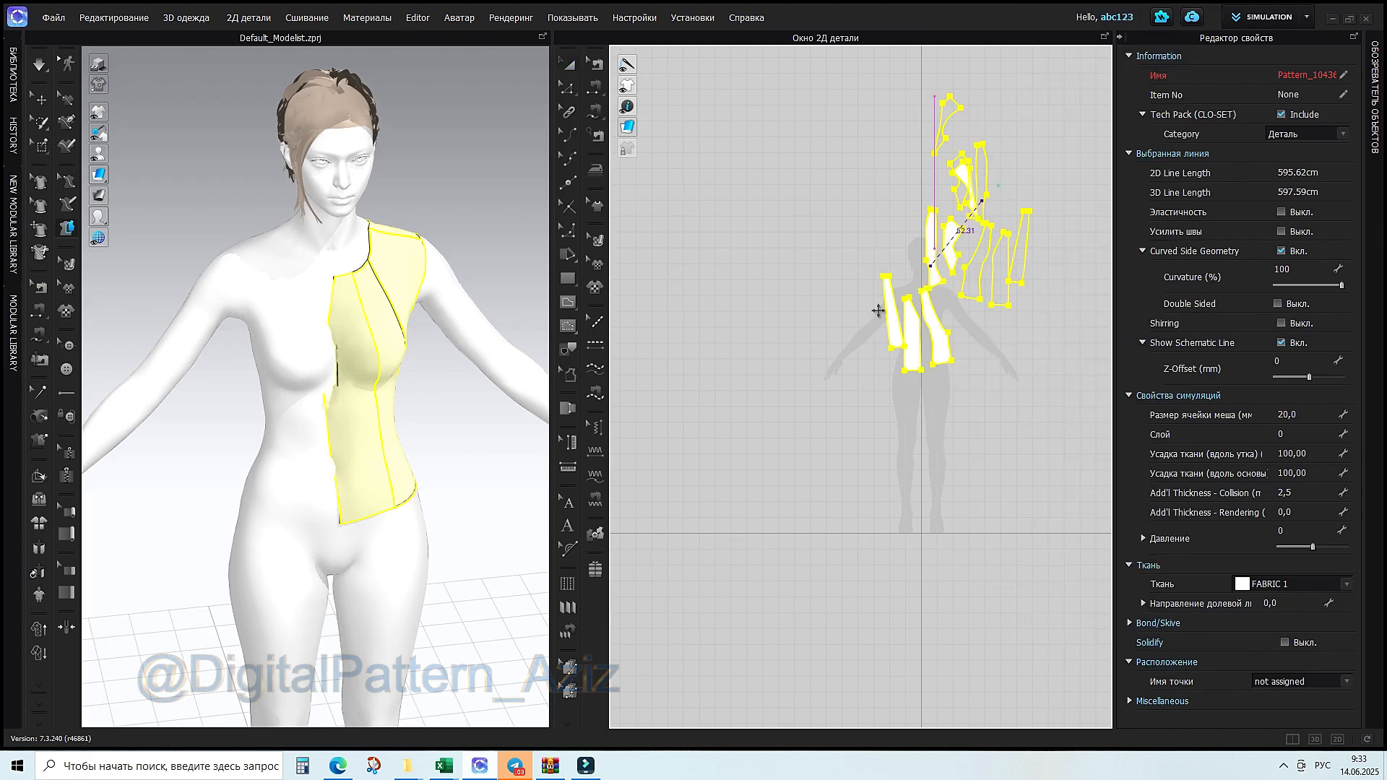
{"action": "left_click", "coordinate": [792, 265]}
{"action": "right_click_drag", "start_coordinate": [318, 466], "coordinate": [266, 462]}
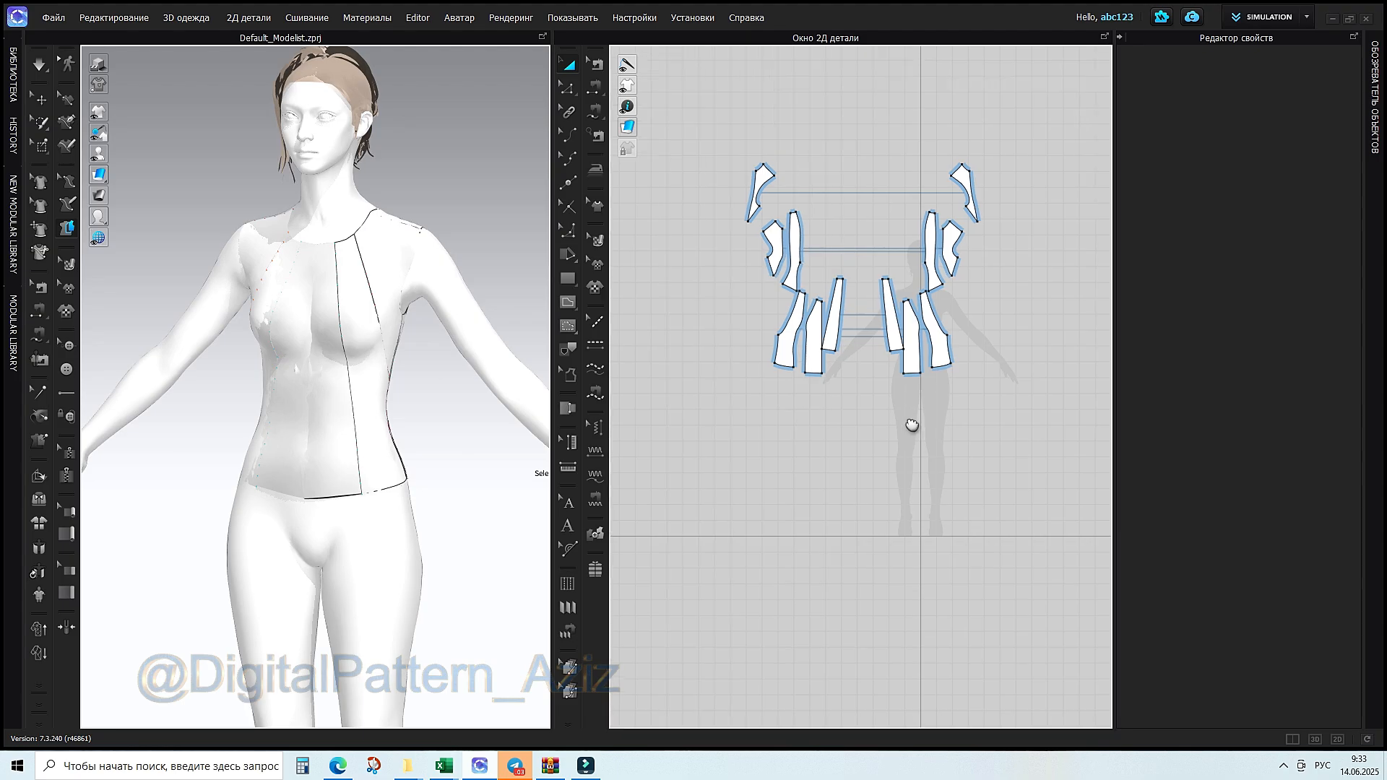
Try unfolding the narrow back panel along its curved long side edge, using the copy with that edge facing its mirrored twin
{"action": "right_click_drag", "start_coordinate": [914, 357], "coordinate": [824, 476]}
{"action": "left_click", "coordinate": [567, 88]}
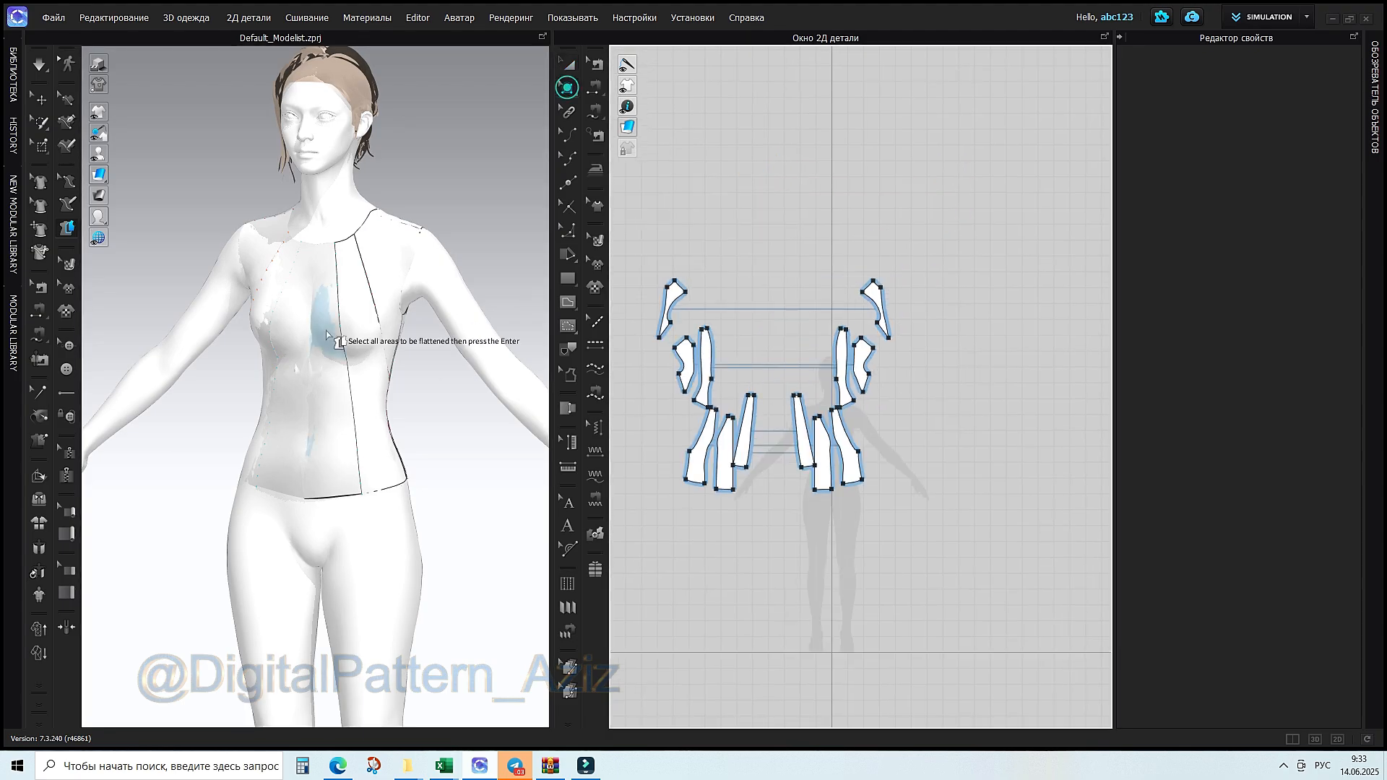
{"action": "scroll", "coordinate": [756, 653], "scroll_direction": "up", "scroll_amount": 3}
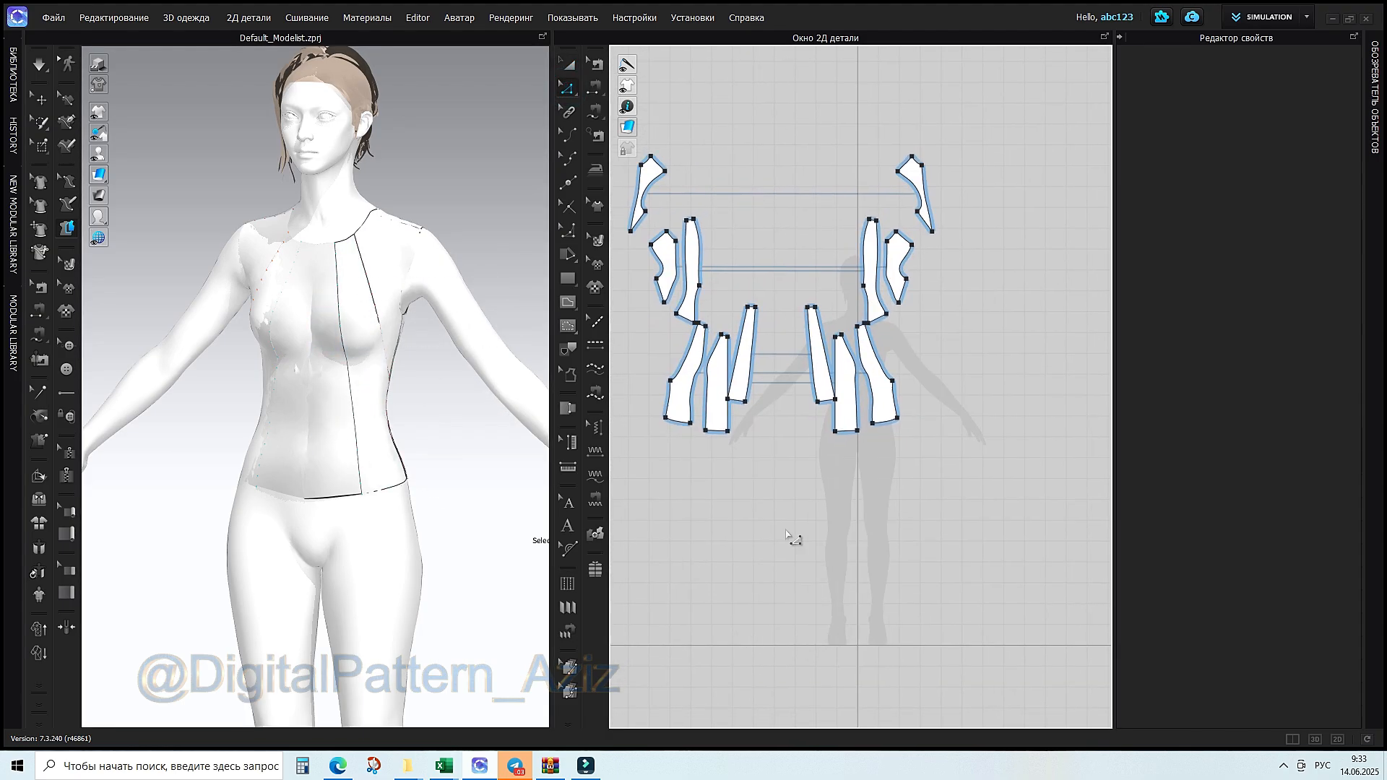
{"action": "scroll", "coordinate": [731, 328], "scroll_direction": "up", "scroll_amount": 5}
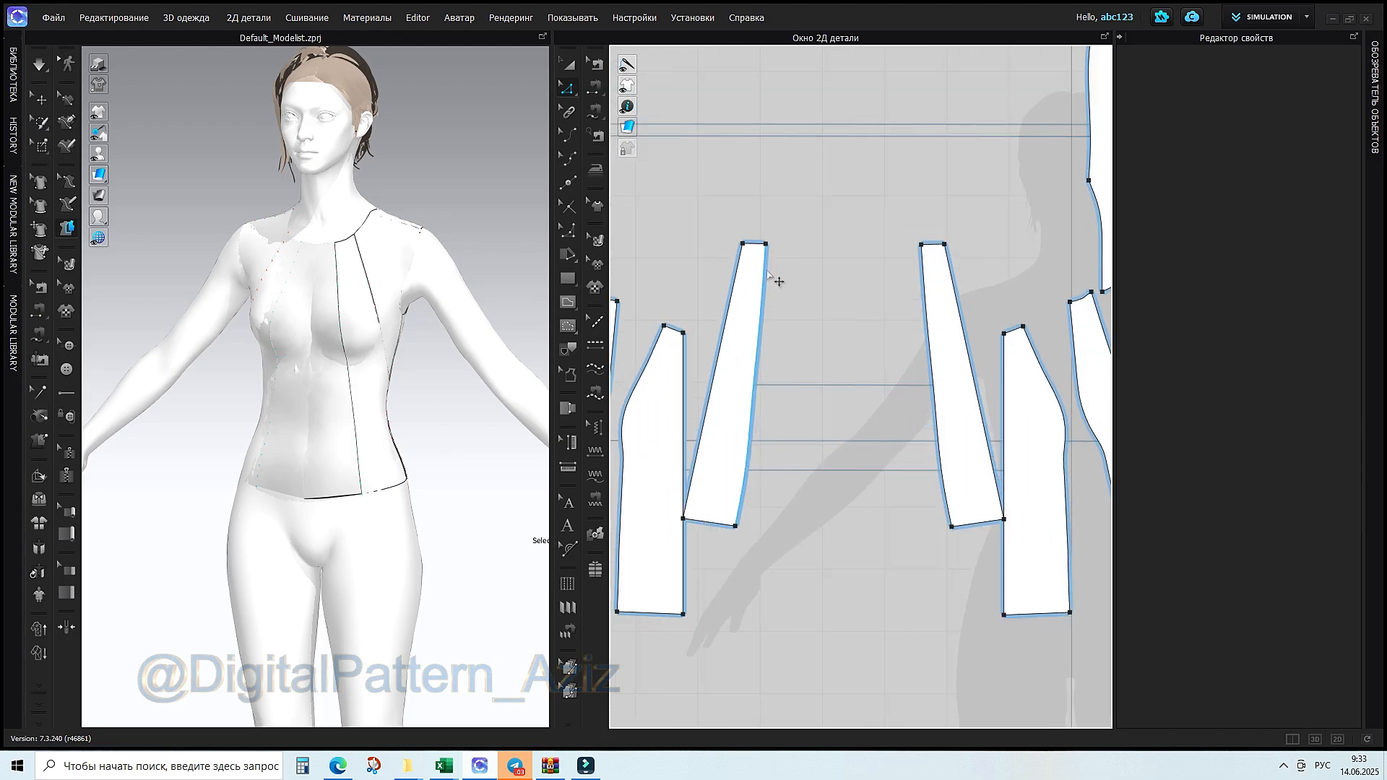
{"action": "left_click", "coordinate": [764, 271]}
{"action": "scroll", "coordinate": [737, 427], "scroll_direction": "down", "scroll_amount": 3}
{"action": "middle_click_drag", "start_coordinate": [799, 442], "coordinate": [862, 431]}
{"action": "right_click_drag", "start_coordinate": [359, 485], "coordinate": [78, 476]}
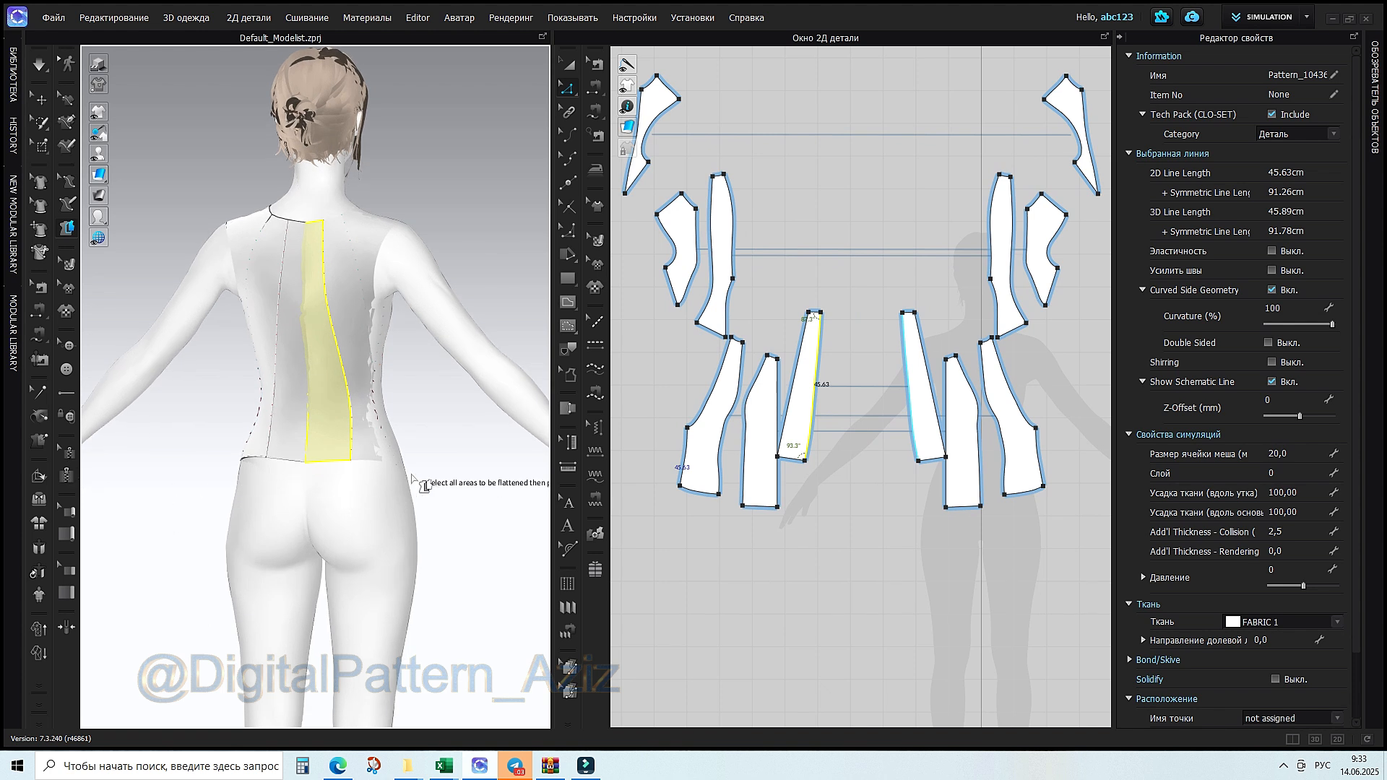
{"action": "right_click_drag", "start_coordinate": [424, 485], "coordinate": [452, 483]}
{"action": "scroll", "coordinate": [828, 374], "scroll_direction": "up", "scroll_amount": 1}
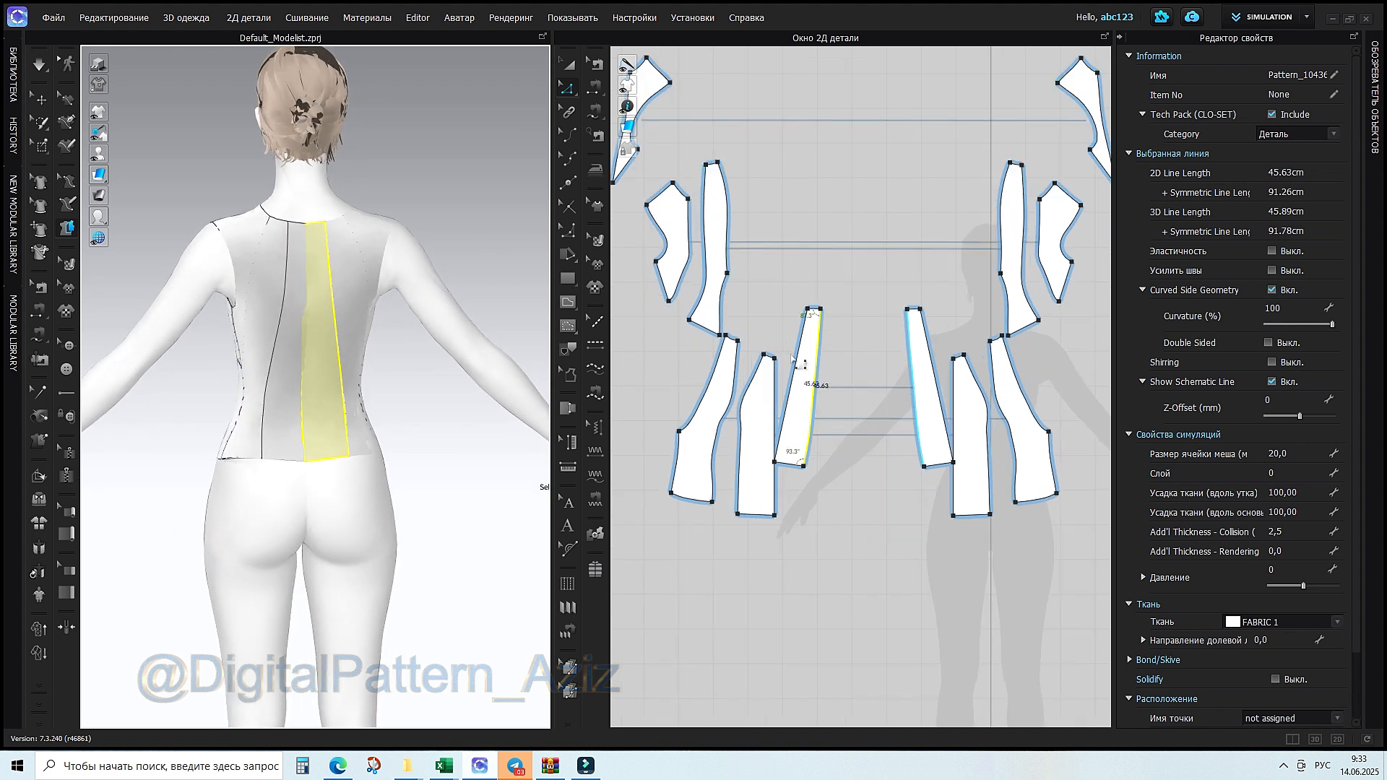
{"action": "right_click", "coordinate": [816, 351]}
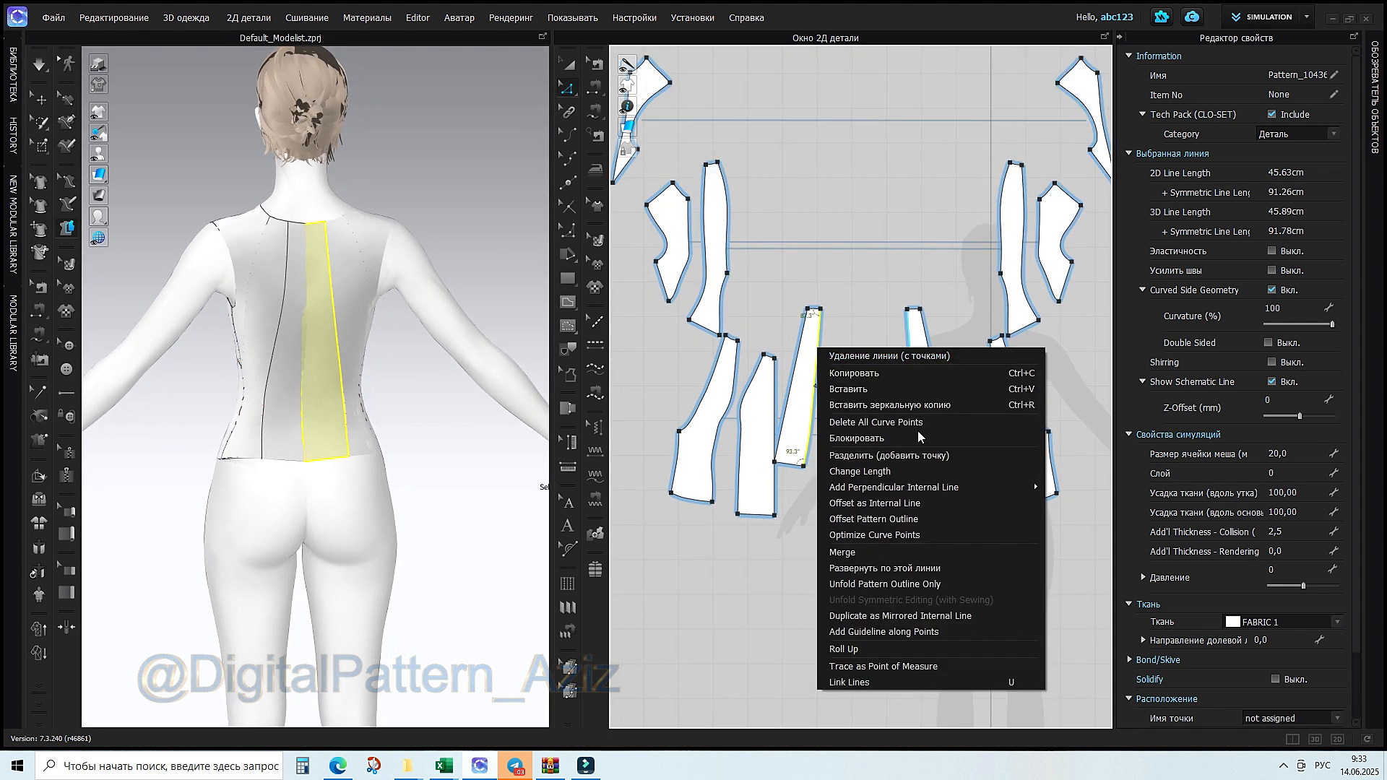
{"action": "left_click", "coordinate": [865, 549]}
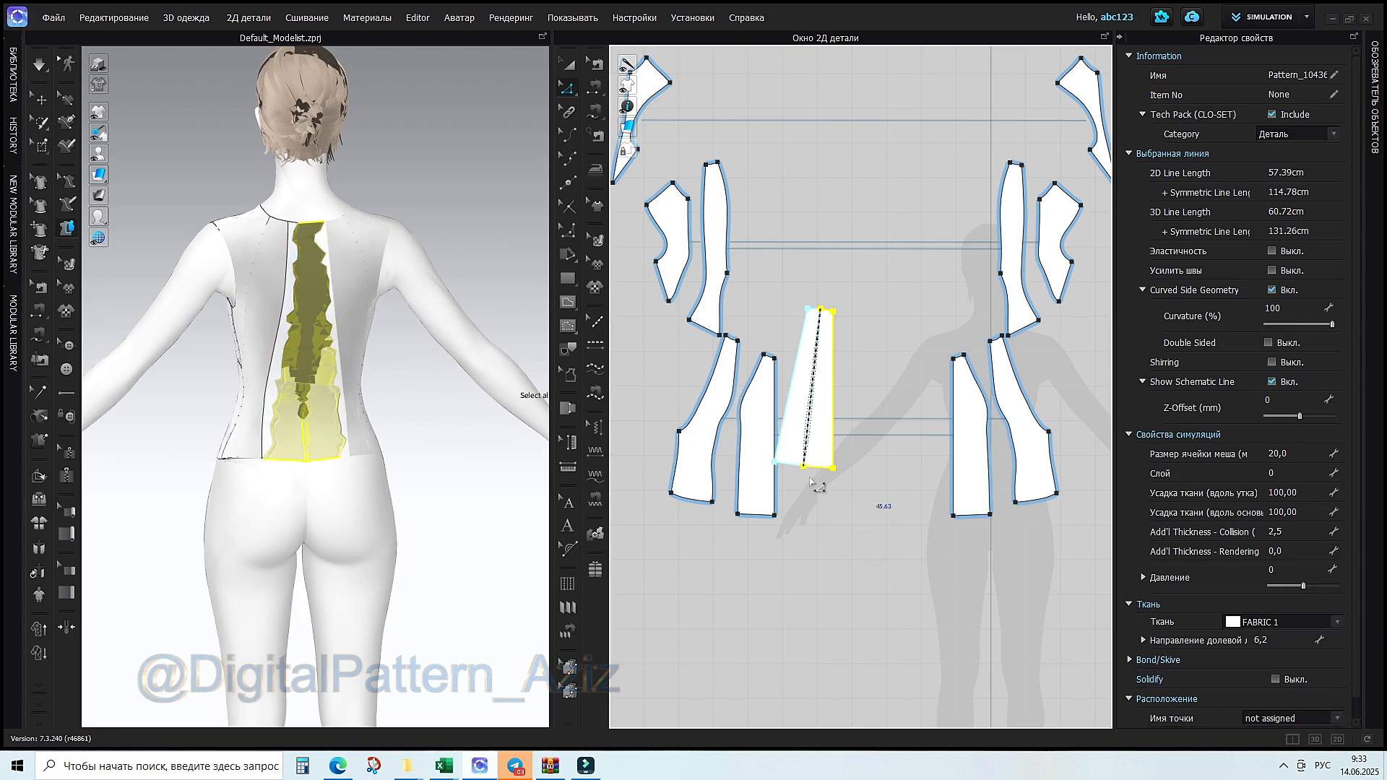
{"action": "right_click", "coordinate": [908, 455]}
Unfold the front centre panel along its straight centre front edge into one full piece
{"action": "right_click_drag", "start_coordinate": [869, 489], "coordinate": [852, 380]}
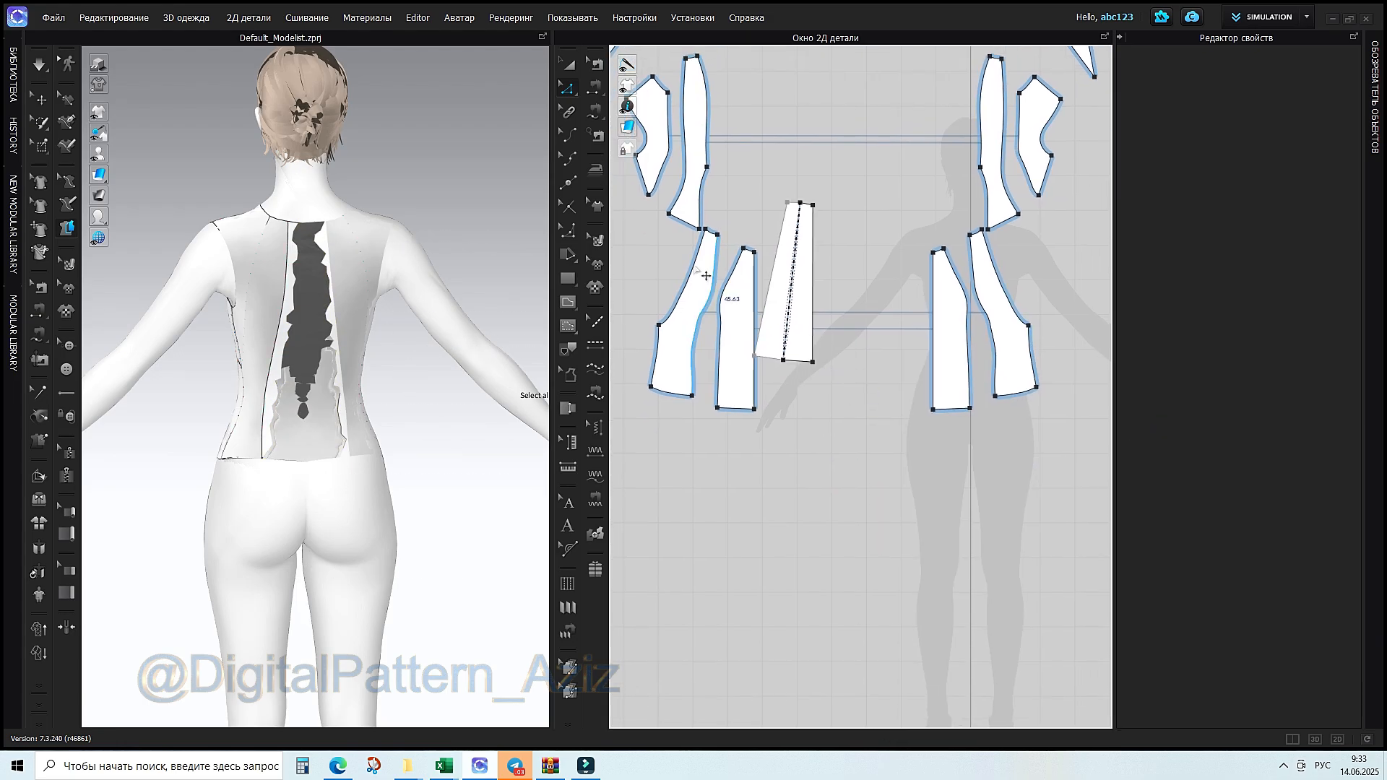
{"action": "right_click_drag", "start_coordinate": [390, 450], "coordinate": [178, 458]}
{"action": "scroll", "coordinate": [932, 423], "scroll_direction": "down", "scroll_amount": 2}
{"action": "middle_click_drag", "start_coordinate": [941, 398], "coordinate": [889, 399]}
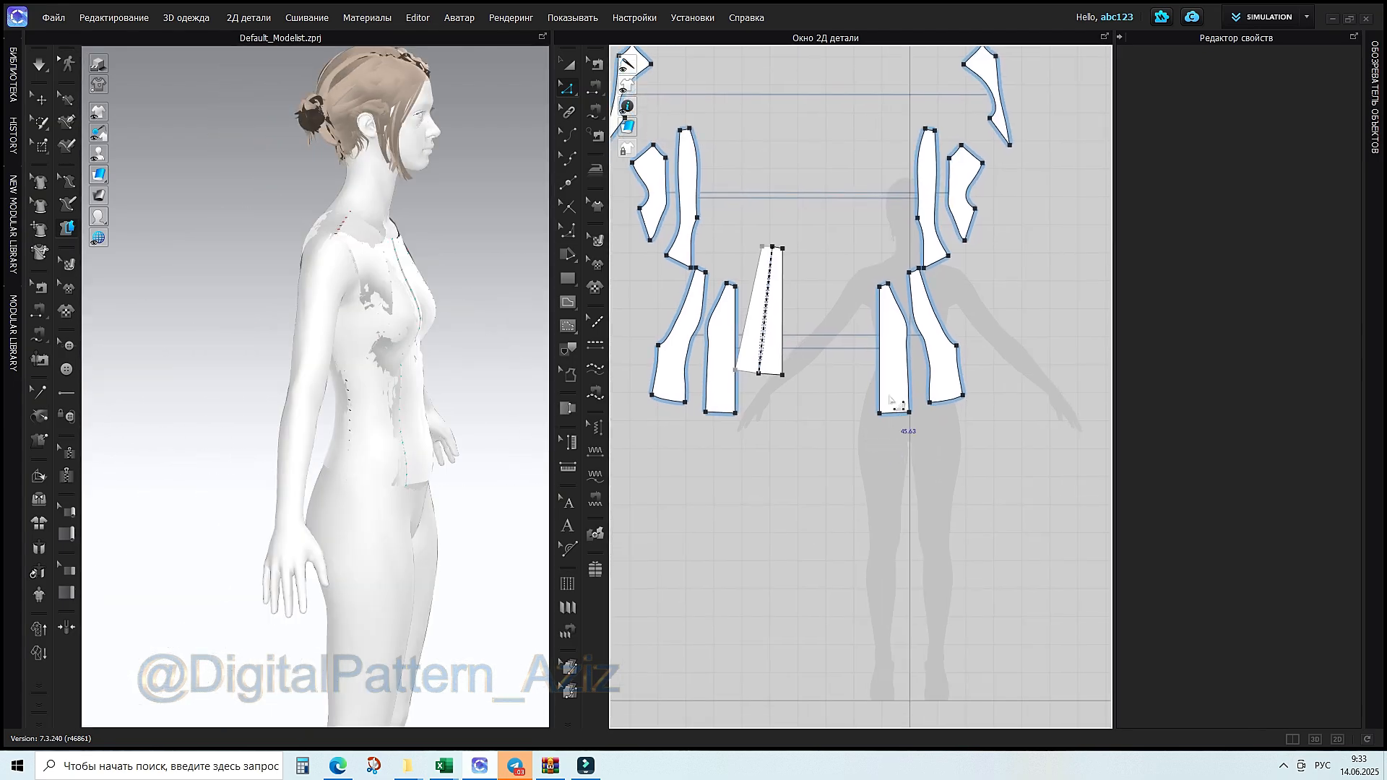
{"action": "left_click", "coordinate": [881, 382]}
{"action": "right_click_drag", "start_coordinate": [346, 484], "coordinate": [208, 473]}
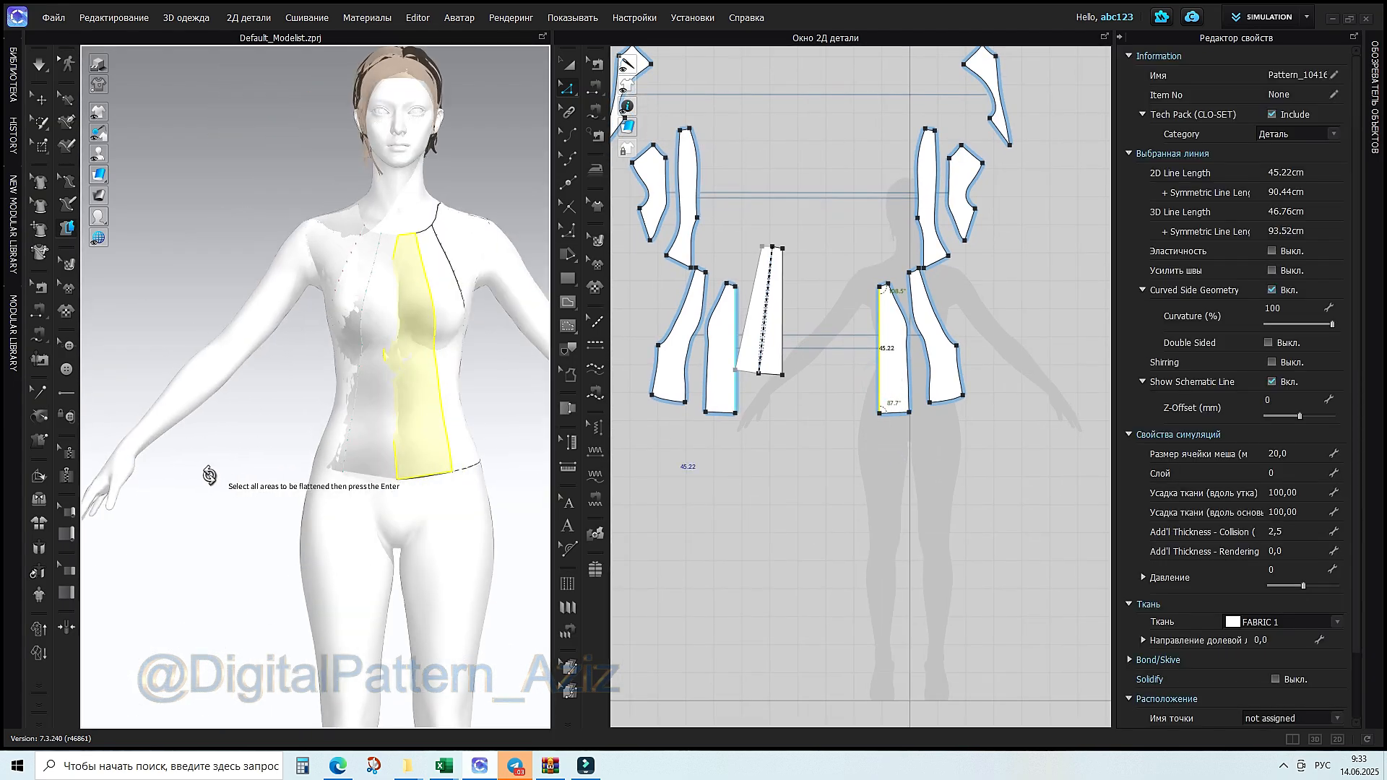
{"action": "right_click", "coordinate": [893, 366]}
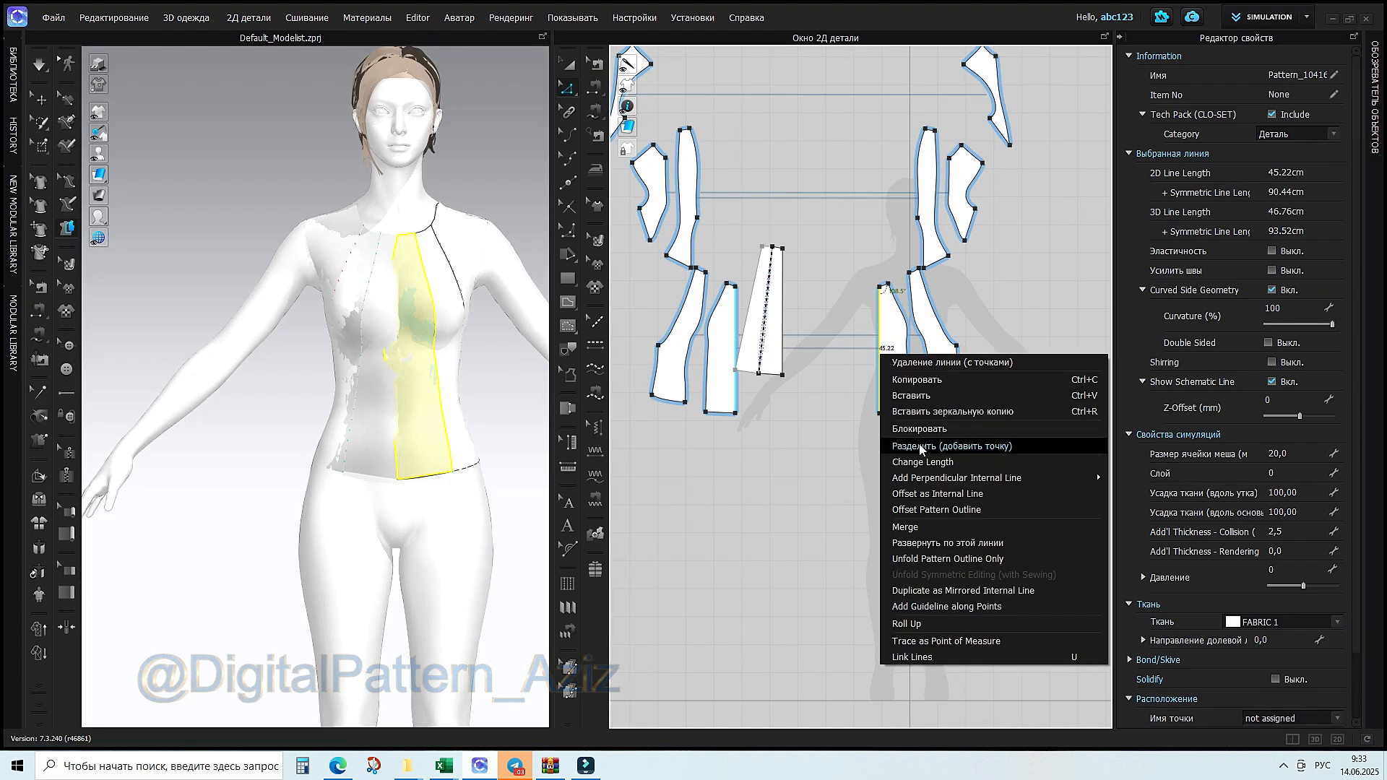
{"action": "left_click", "coordinate": [930, 525]}
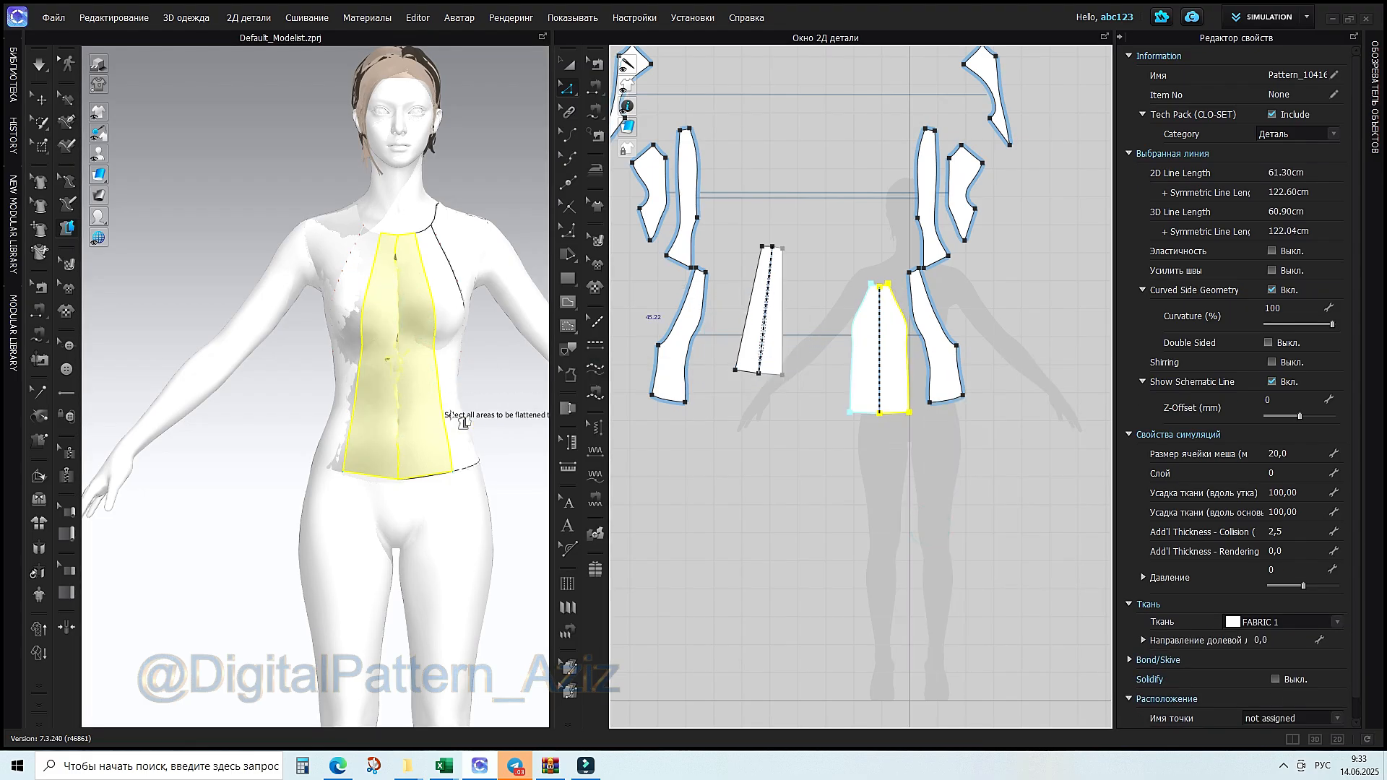
Simulate the garment and inspect the unfolded back panel from behind
{"action": "scroll", "coordinate": [426, 373], "scroll_direction": "up", "scroll_amount": 2}
{"action": "left_click", "coordinate": [39, 63]}
{"action": "scroll", "coordinate": [455, 469], "scroll_direction": "down", "scroll_amount": 2}
{"action": "right_click_drag", "start_coordinate": [455, 471], "coordinate": [112, 462]}
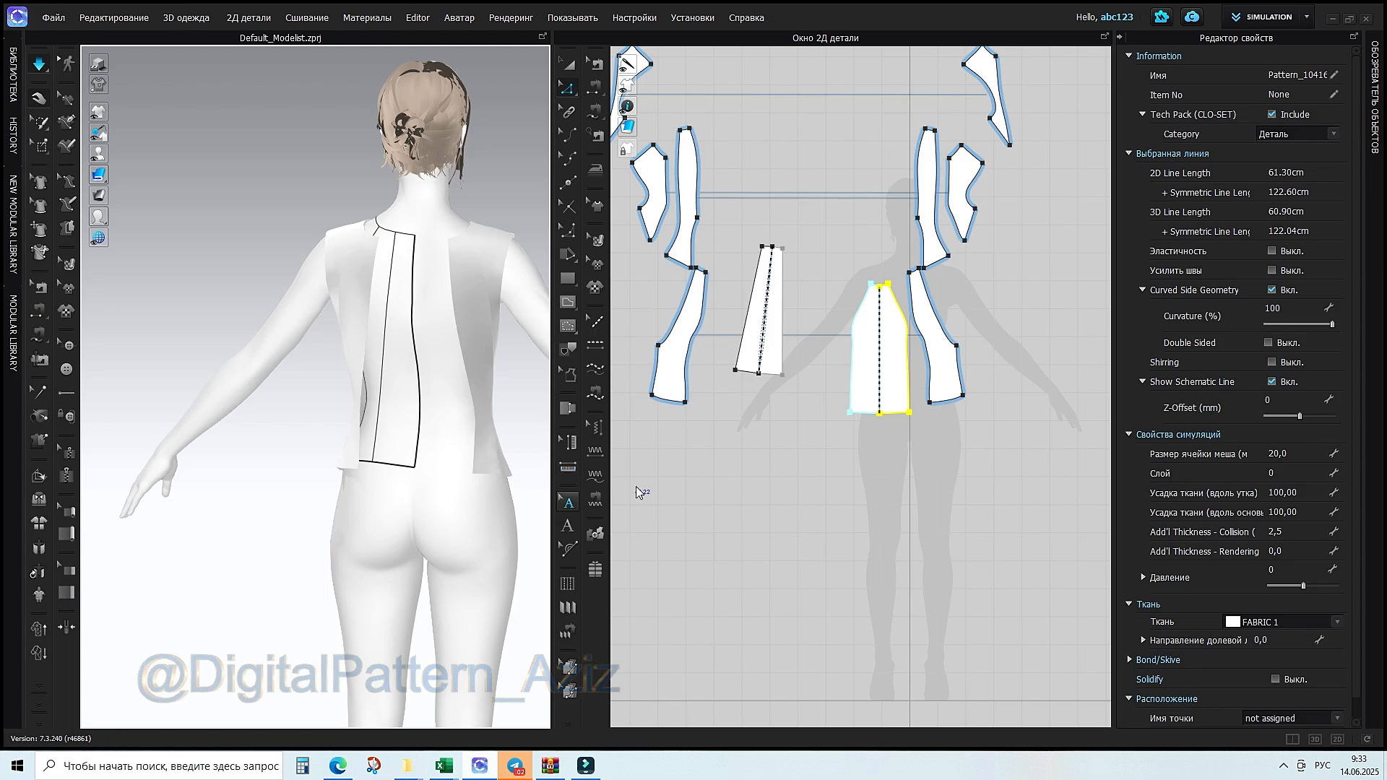
Stop the simulation and undo the unfolding of both the front centre and back panels
{"action": "key", "text": "space"}
{"action": "key", "text": "ctrl+z"}
{"action": "key", "text": "ctrl+z"}
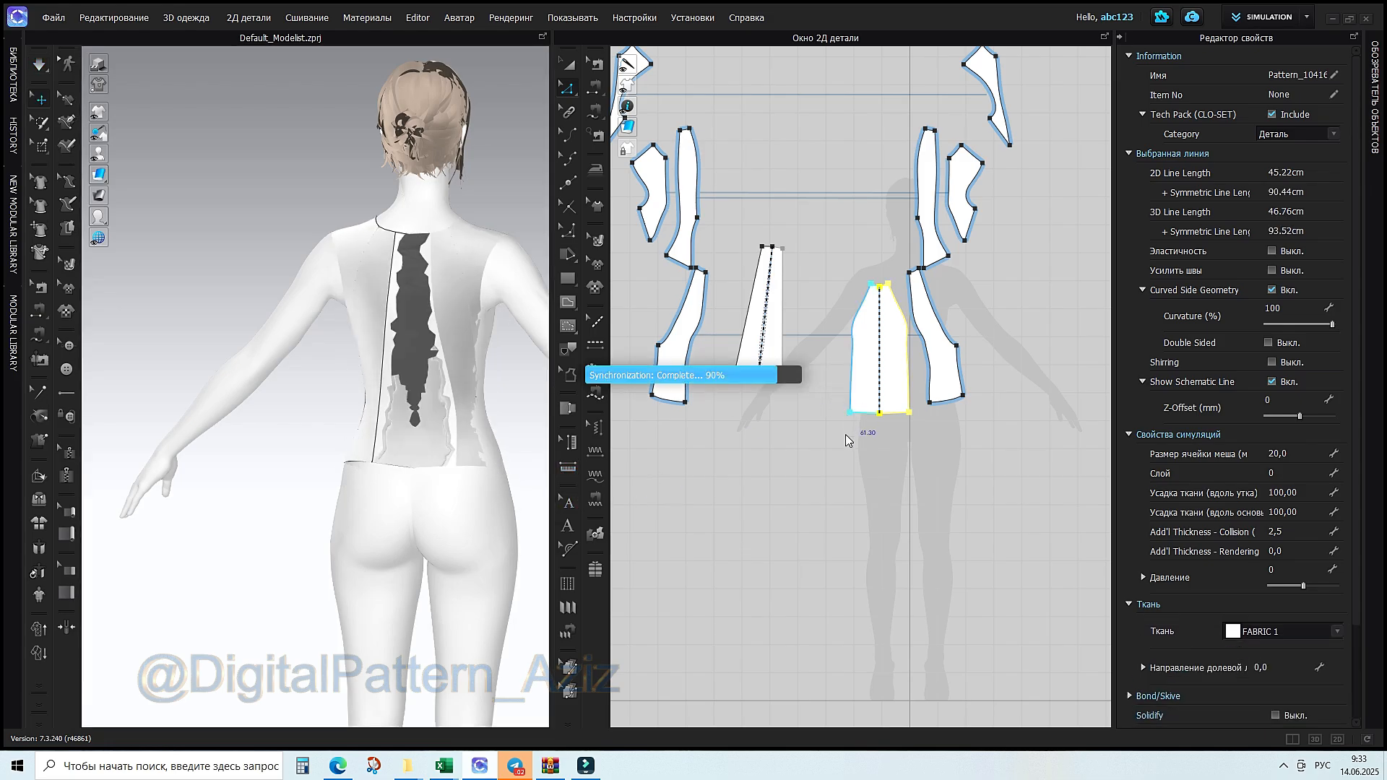
{"action": "left_click", "coordinate": [825, 430]}
{"action": "key", "text": "ctrl+z"}
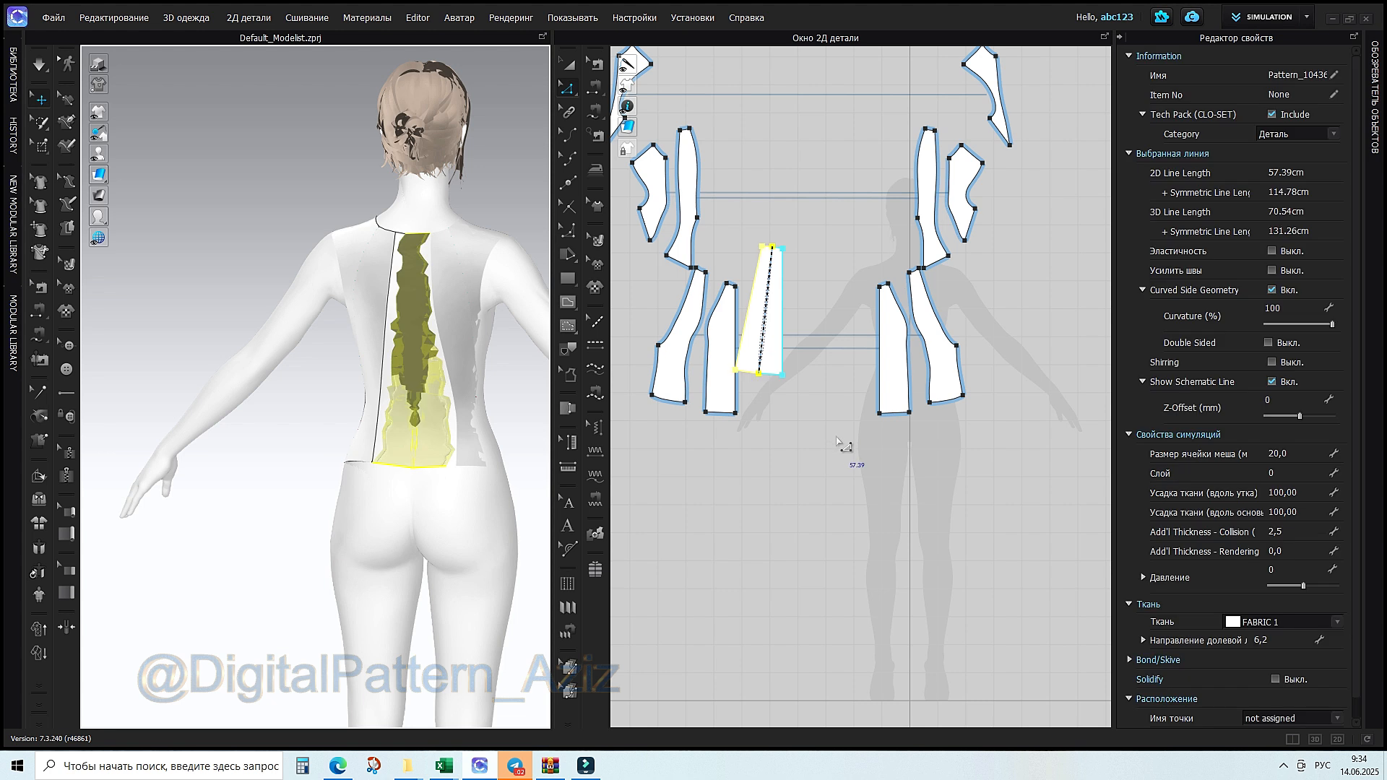
{"action": "key", "text": "ctrl+z"}
Move the two narrow back panels lower and closer together between the two front centre panels
{"action": "middle_click_drag", "start_coordinate": [838, 402], "coordinate": [840, 434]}
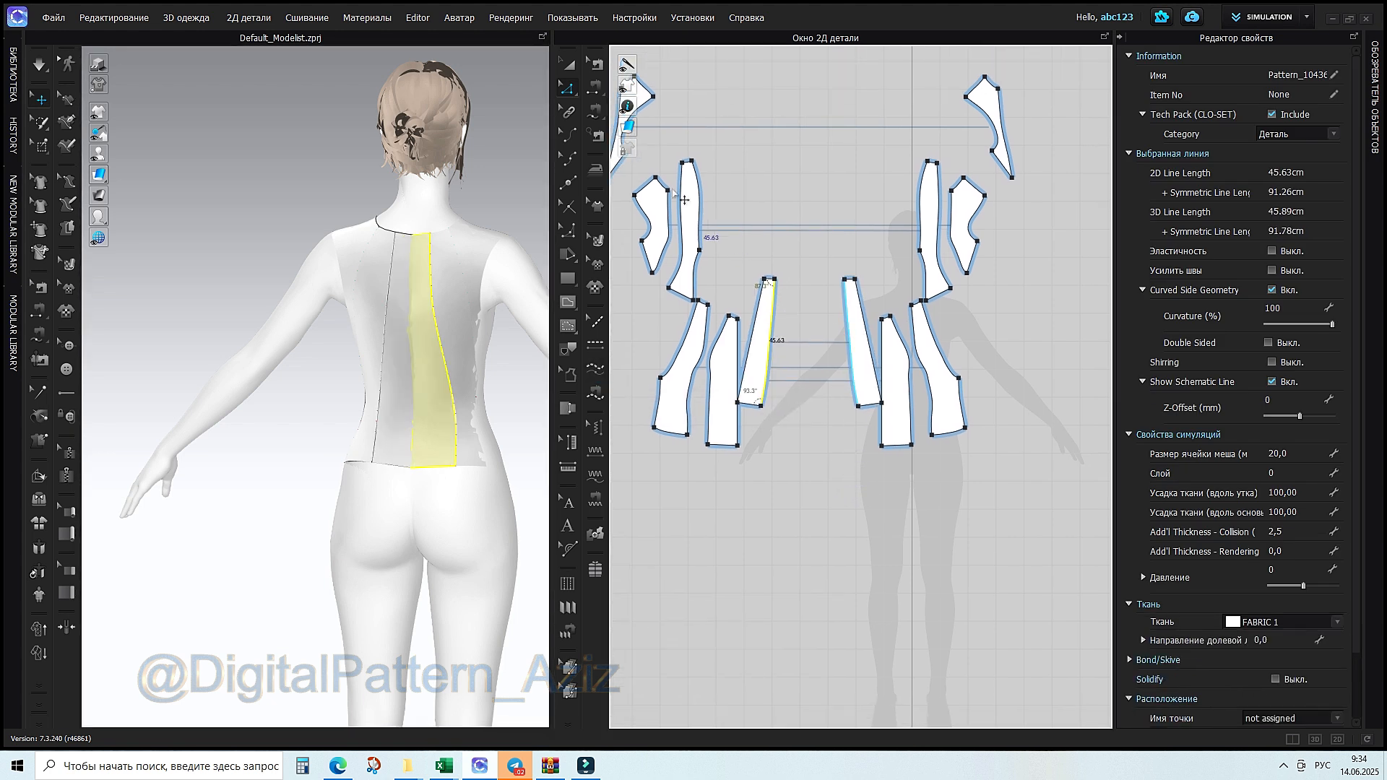
{"action": "key", "text": "a"}
{"action": "left_click_drag", "start_coordinate": [758, 377], "coordinate": [795, 425]}
{"action": "left_click_drag", "start_coordinate": [862, 353], "coordinate": [844, 417]}
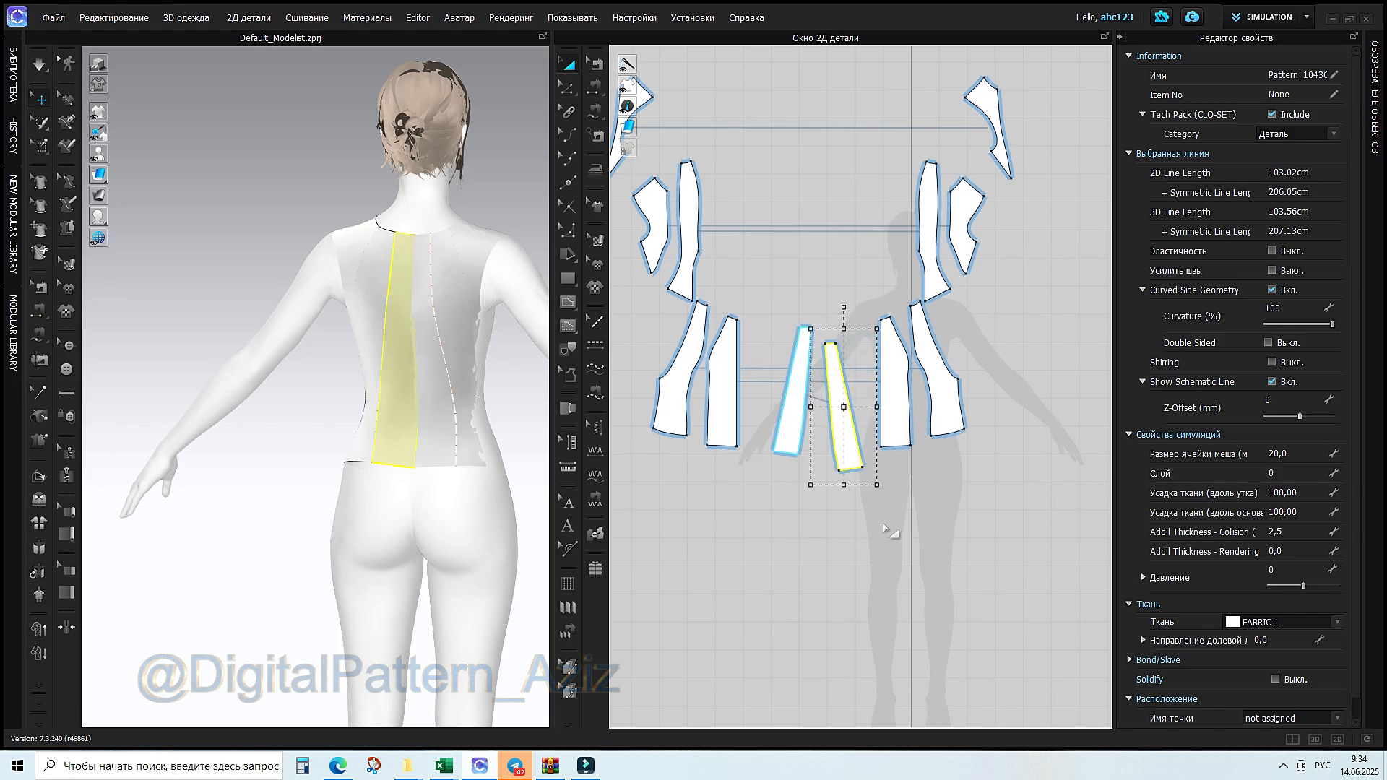
{"action": "middle_click_drag", "start_coordinate": [895, 533], "coordinate": [862, 559]}
{"action": "left_click_drag", "start_coordinate": [758, 459], "coordinate": [758, 482]}
{"action": "left_click", "coordinate": [842, 538]}
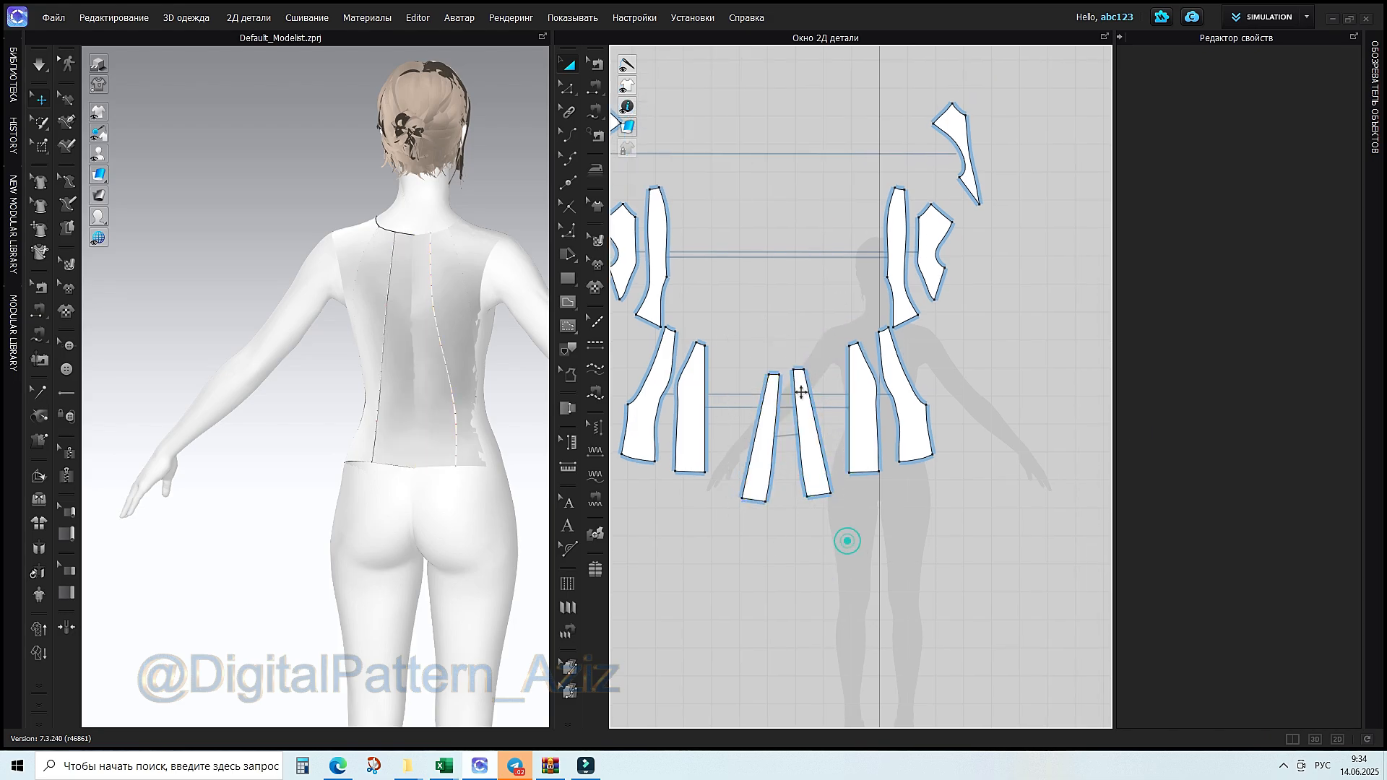
{"action": "scroll", "coordinate": [718, 473], "scroll_direction": "up", "scroll_amount": 5}
{"action": "left_click", "coordinate": [715, 470]}
{"action": "scroll", "coordinate": [789, 437], "scroll_direction": "down", "scroll_amount": 2}
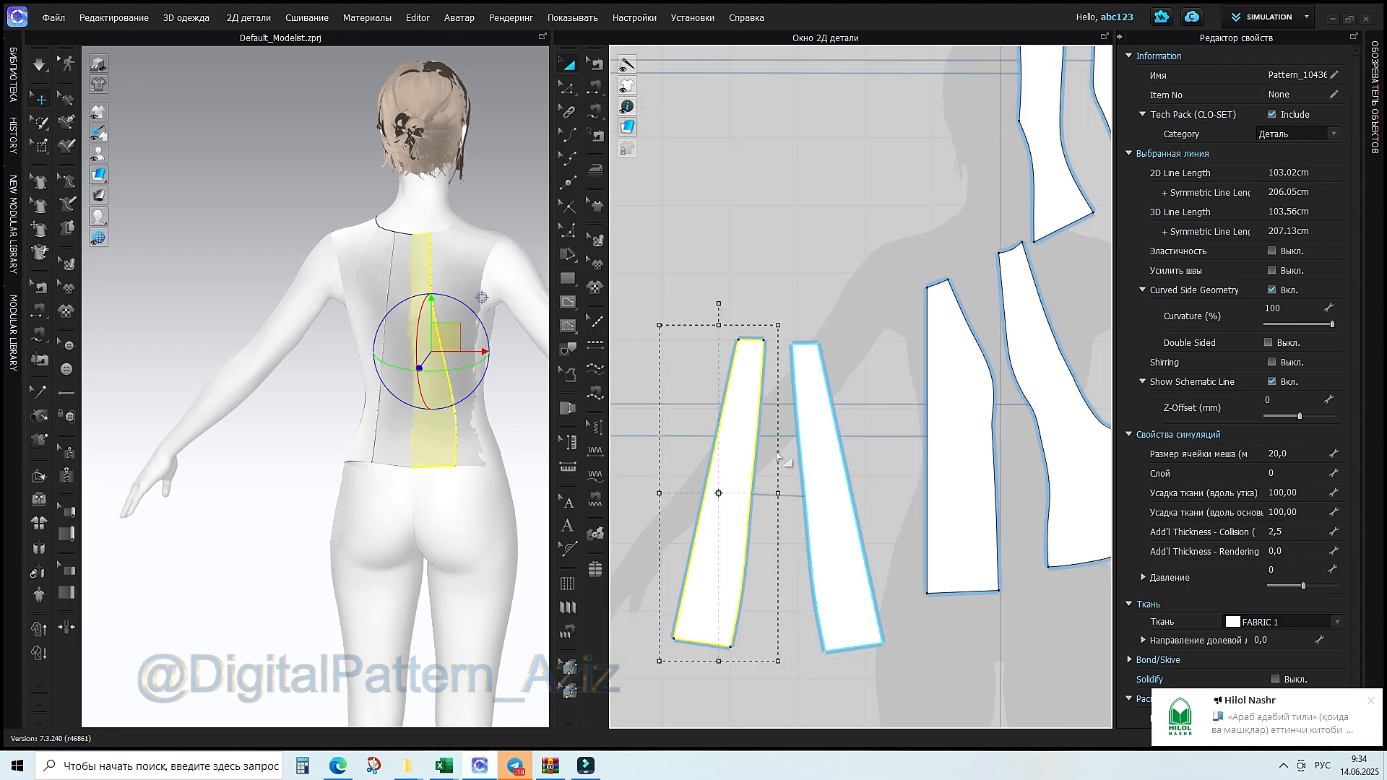
{"action": "left_click", "coordinate": [780, 679]}
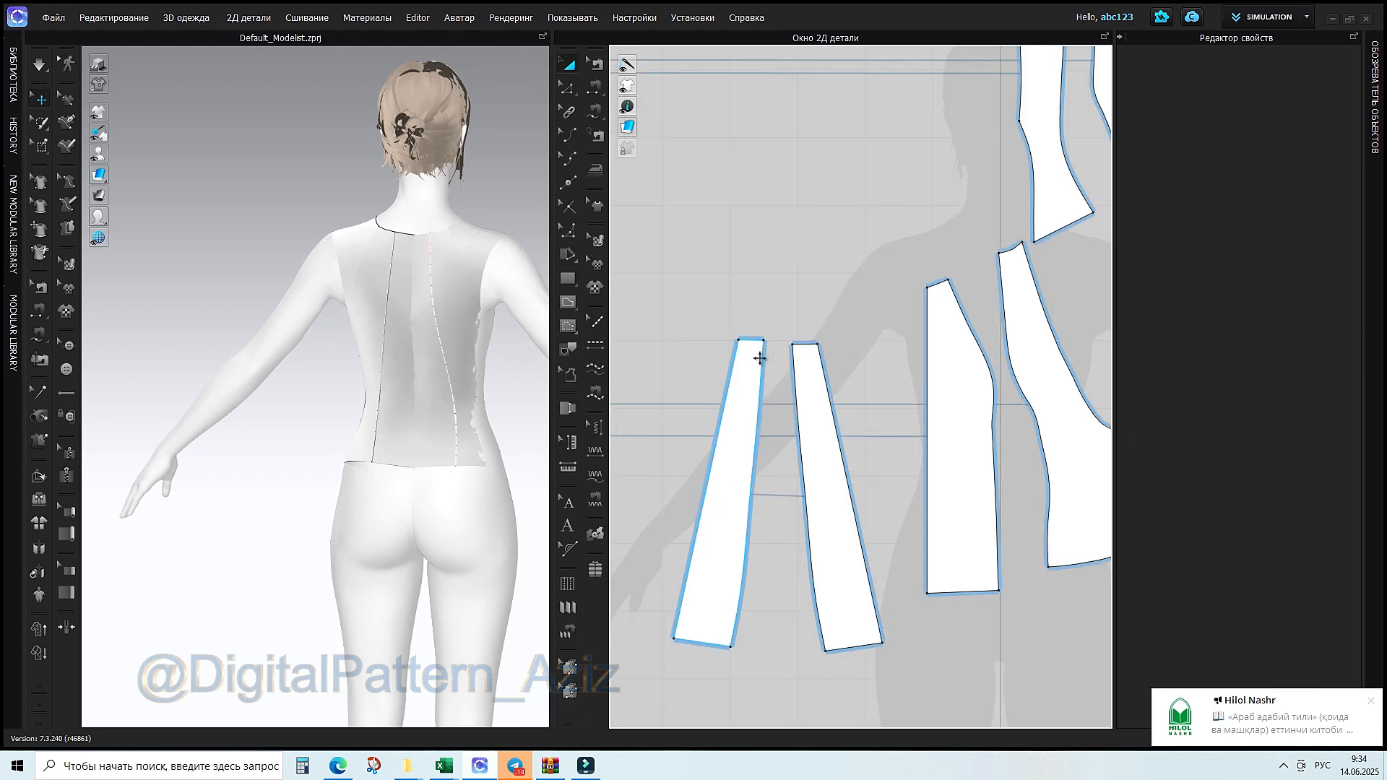
{"action": "left_click", "coordinate": [568, 88]}
{"action": "left_click", "coordinate": [721, 402]}
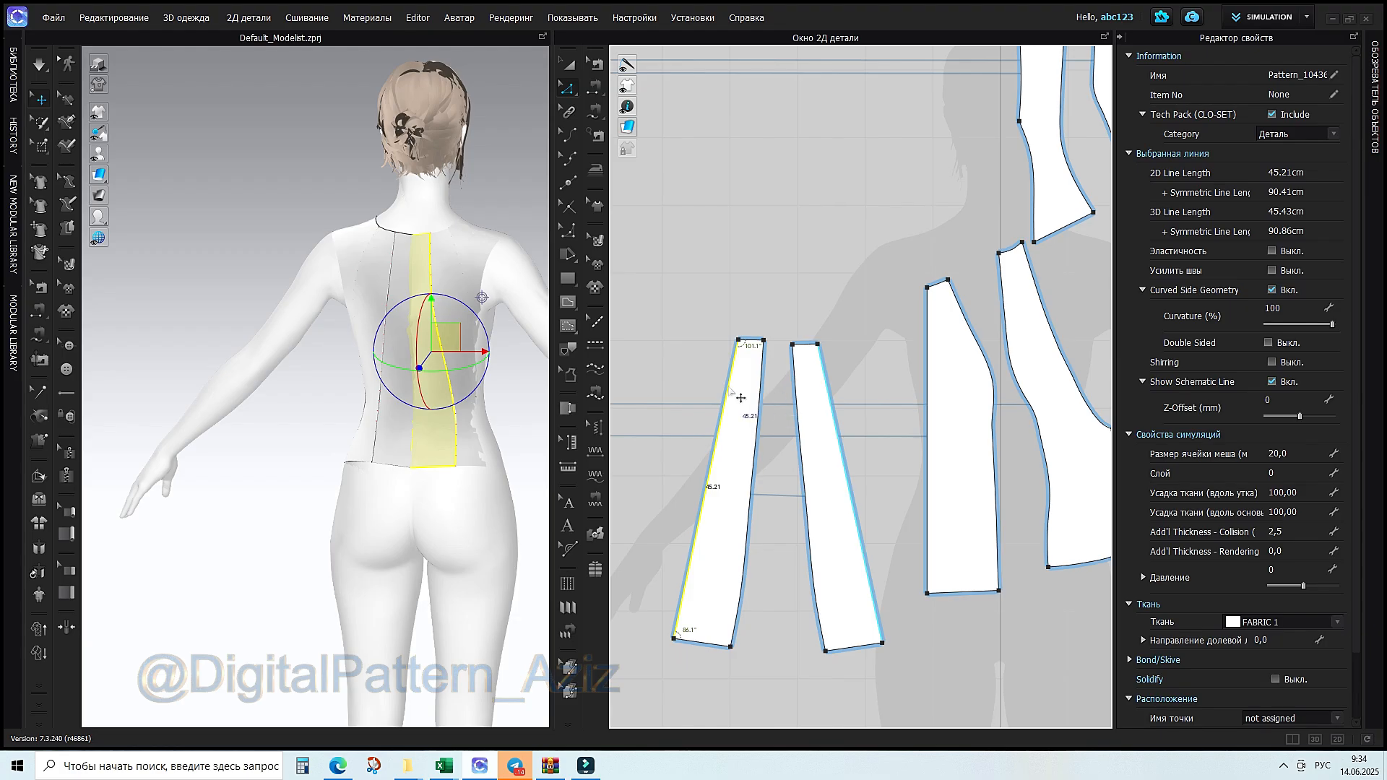
{"action": "right_click", "coordinate": [726, 384]}
{"action": "left_click", "coordinate": [658, 489]}
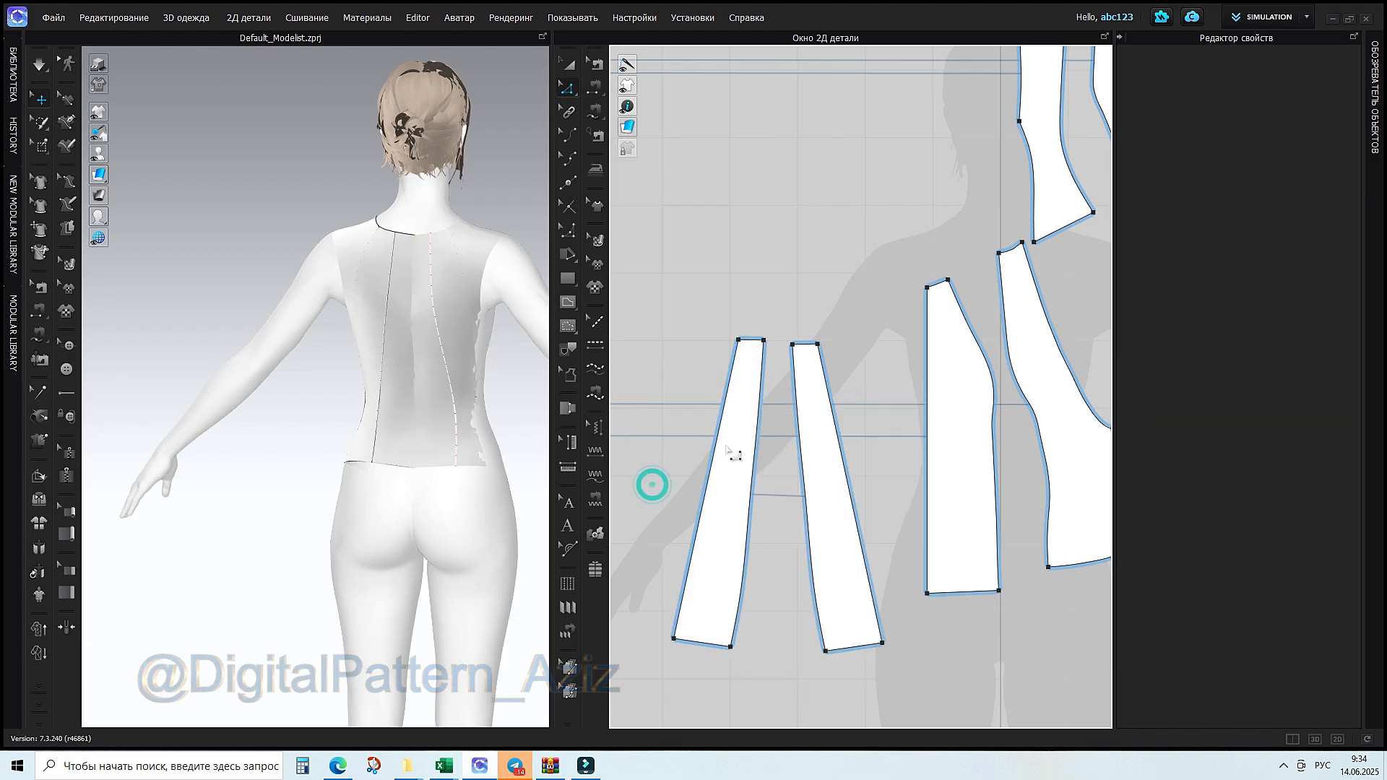
Rotate the narrow back panel until its straight centre back edge stands nearly vertical, with its linked twin following
{"action": "left_click", "coordinate": [568, 64]}
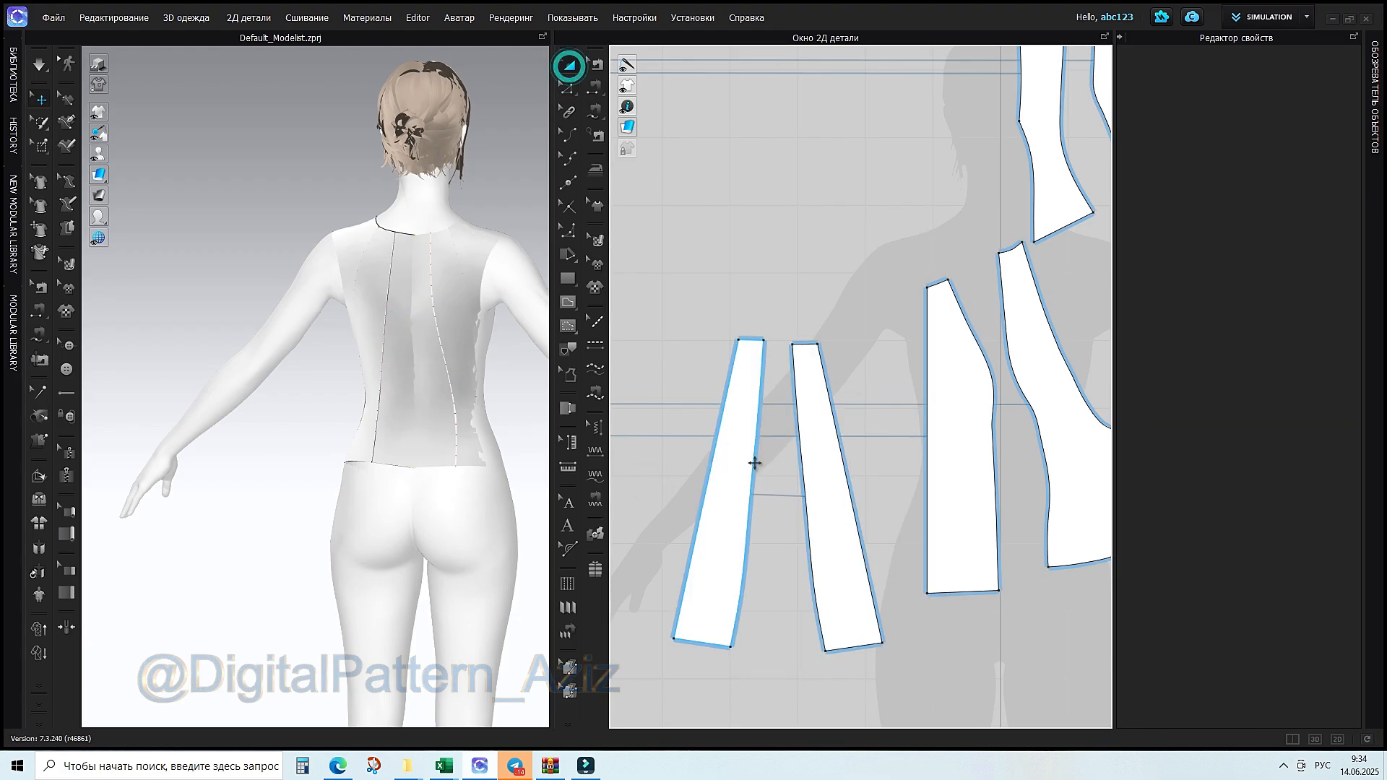
{"action": "left_click", "coordinate": [753, 458]}
{"action": "left_click_drag", "start_coordinate": [718, 303], "coordinate": [682, 302]}
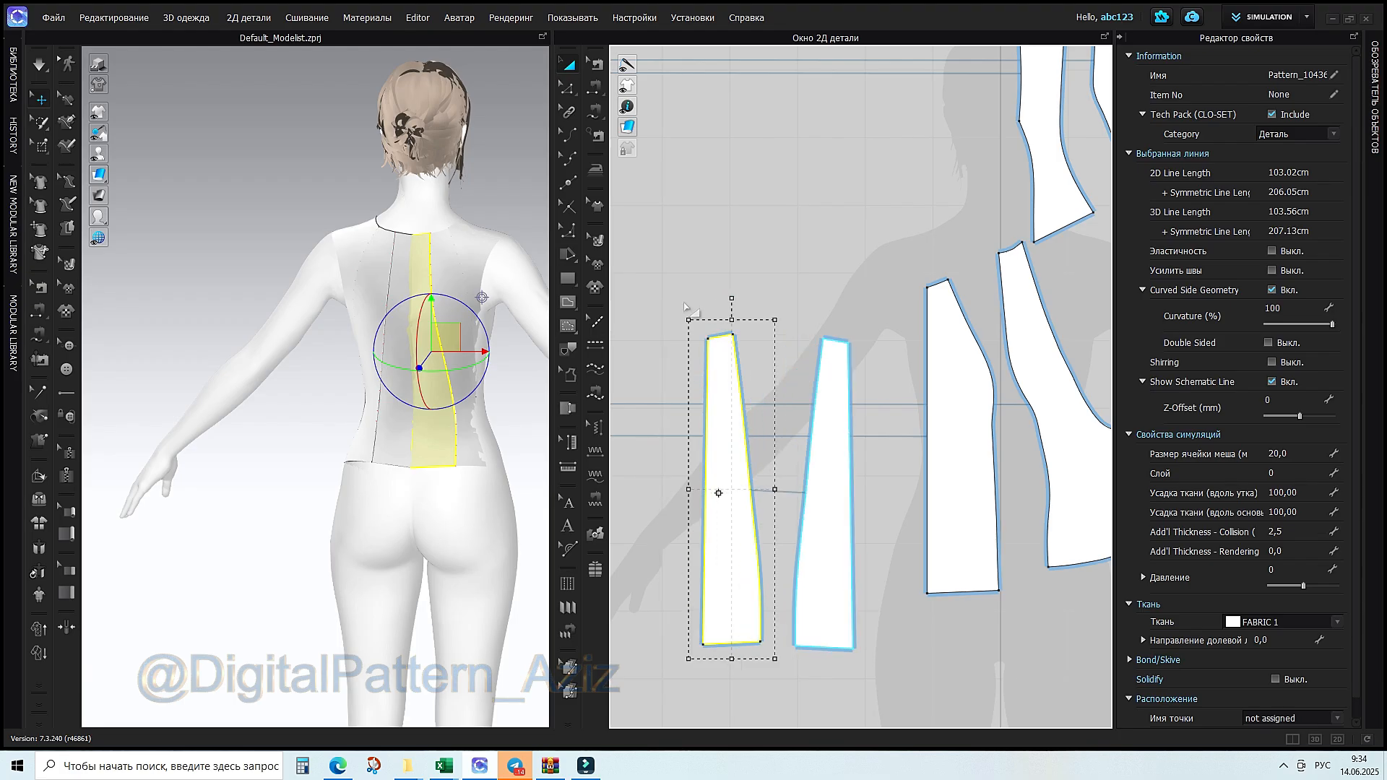
Fine-rotate the back panel against the vertical axis of the grid and return it beside its twin between the front panels
{"action": "scroll", "coordinate": [688, 445], "scroll_direction": "down", "scroll_amount": 3}
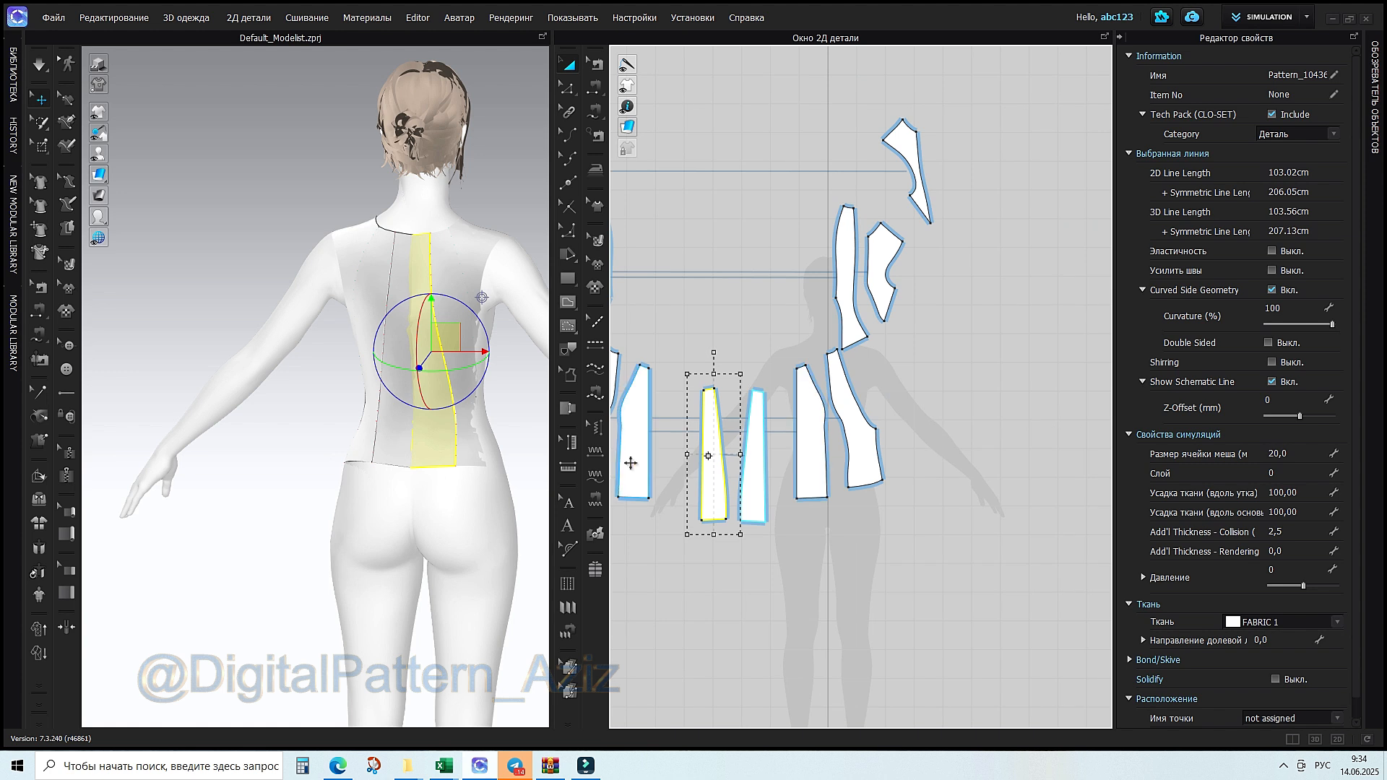
{"action": "left_click_drag", "start_coordinate": [707, 465], "coordinate": [830, 640]}
{"action": "scroll", "coordinate": [935, 464], "scroll_direction": "up", "scroll_amount": 6}
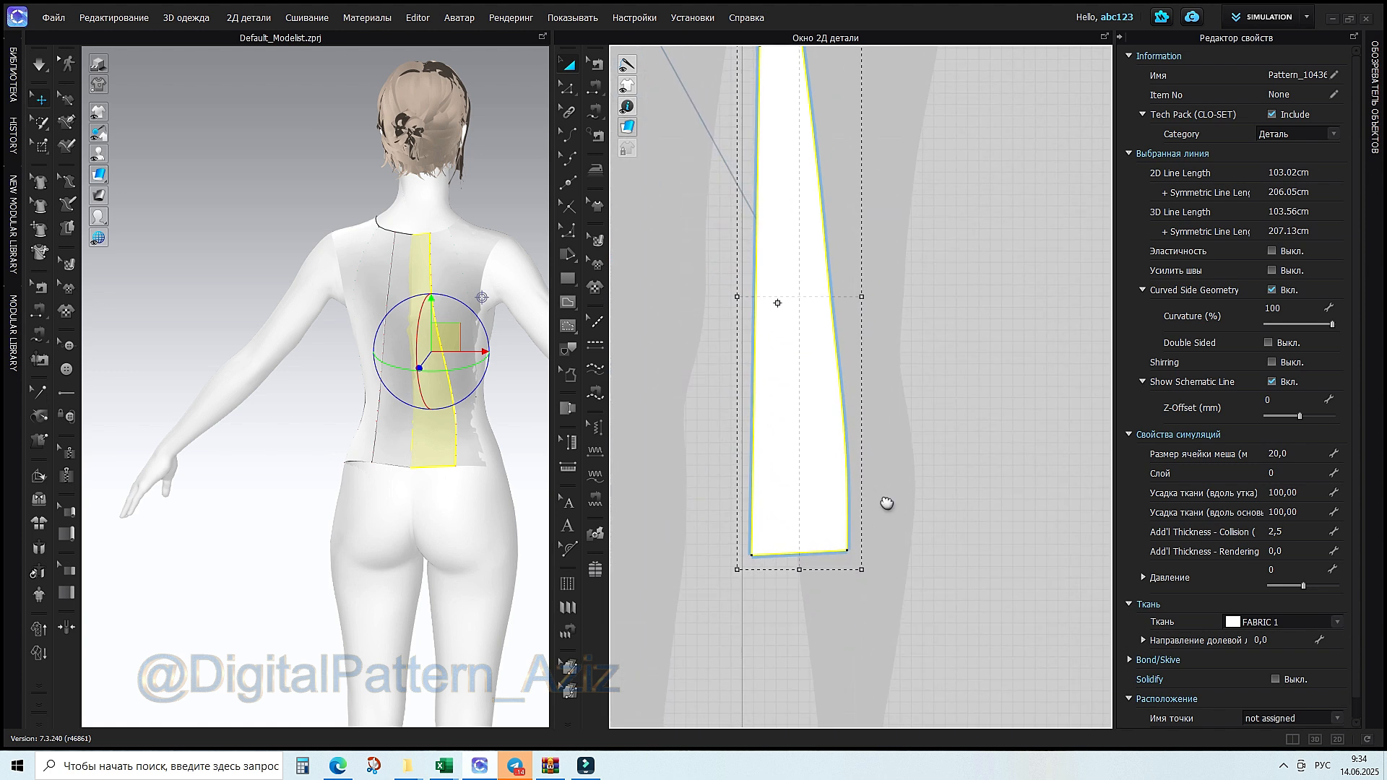
{"action": "middle_click_drag", "start_coordinate": [887, 504], "coordinate": [870, 548]}
{"action": "left_click_drag", "start_coordinate": [786, 455], "coordinate": [754, 473]}
{"action": "middle_click_drag", "start_coordinate": [860, 455], "coordinate": [916, 598]}
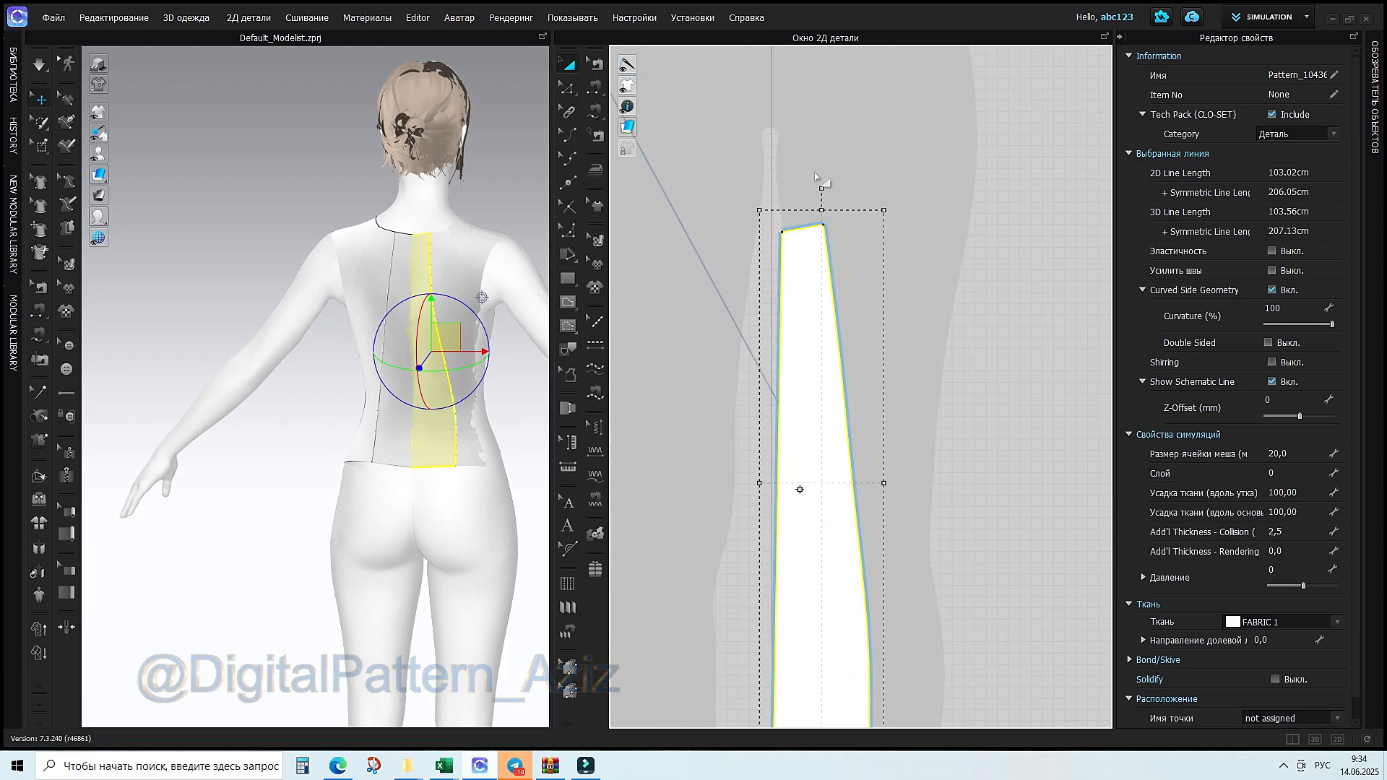
{"action": "left_click_drag", "start_coordinate": [821, 189], "coordinate": [816, 193]}
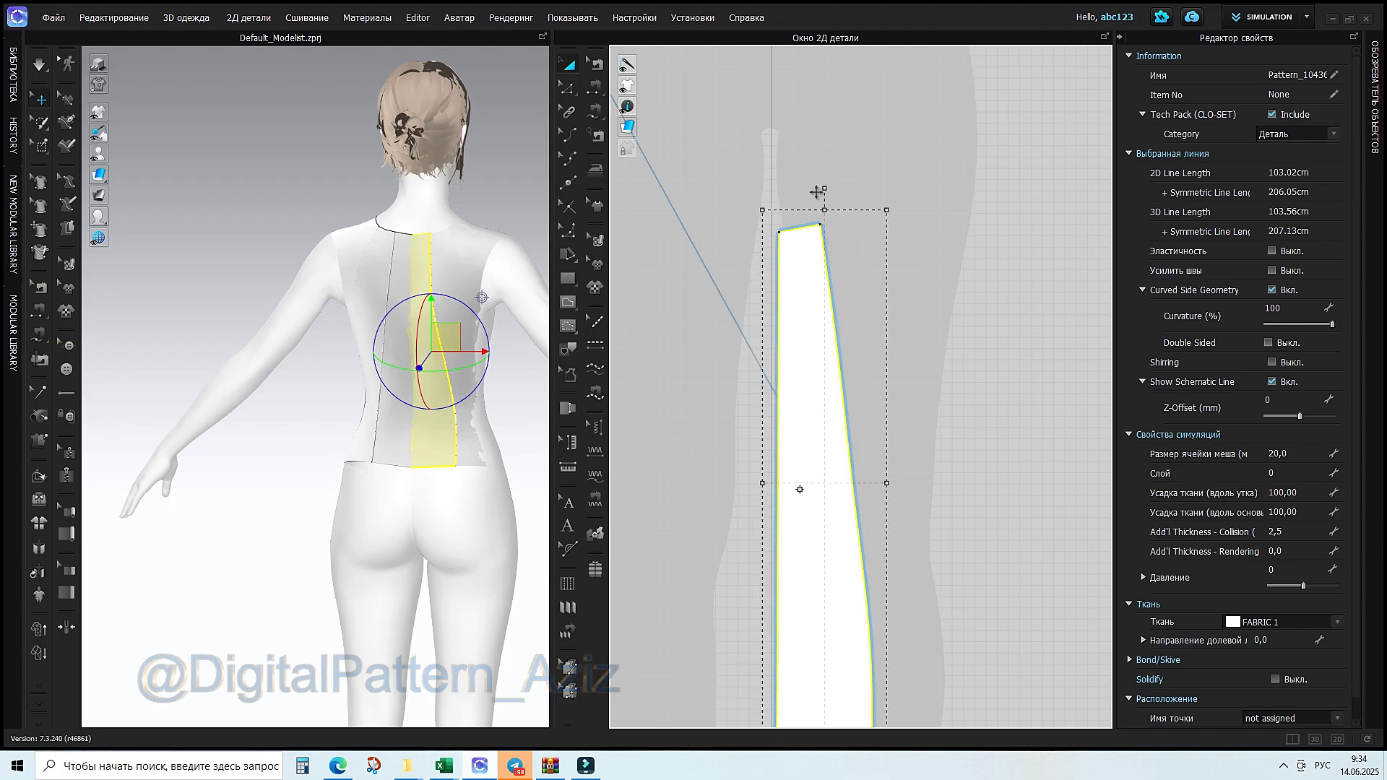
{"action": "middle_click_drag", "start_coordinate": [903, 388], "coordinate": [915, 352]}
{"action": "scroll", "coordinate": [914, 351], "scroll_direction": "down", "scroll_amount": 6}
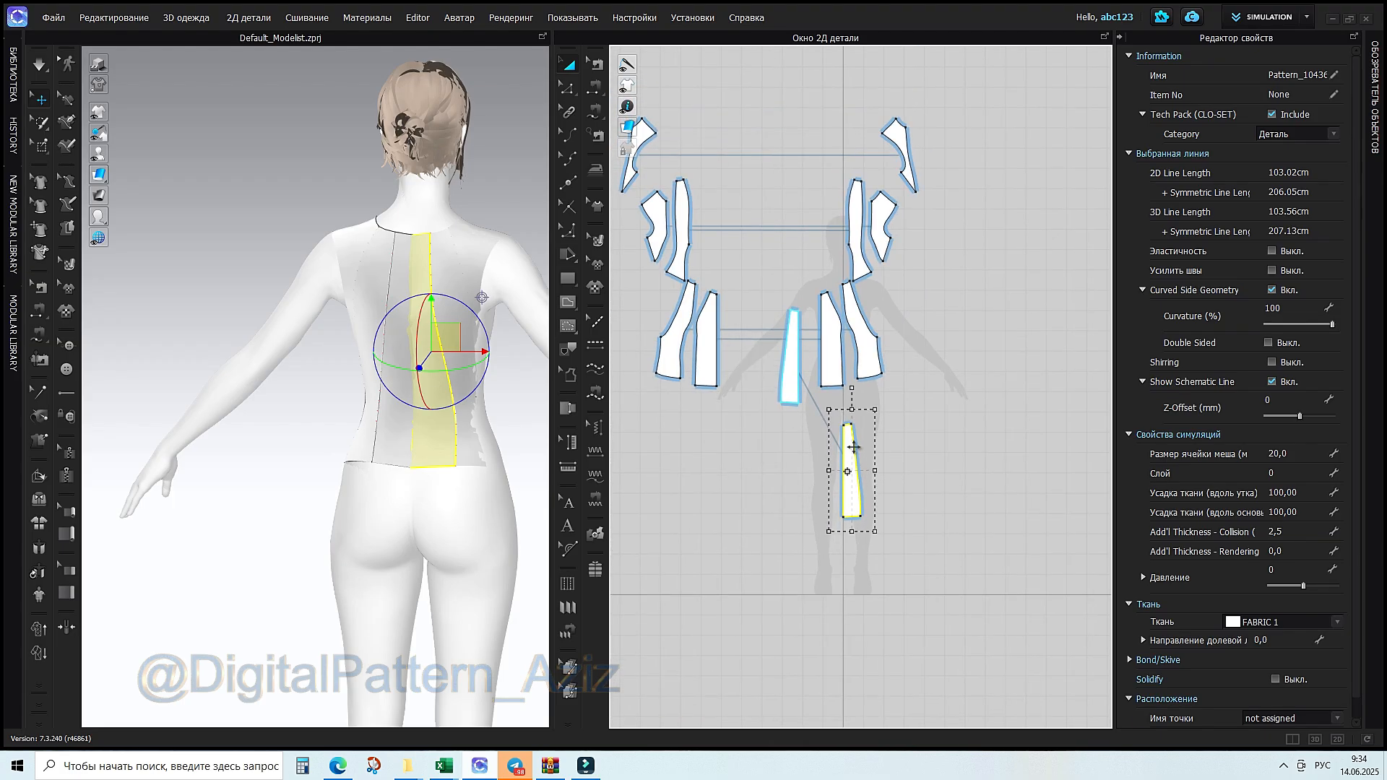
{"action": "left_click_drag", "start_coordinate": [787, 337], "coordinate": [779, 339]}
Unfold the back panel along its straight centre back edge to form one full centre back piece
{"action": "scroll", "coordinate": [778, 347], "scroll_direction": "up", "scroll_amount": 5}
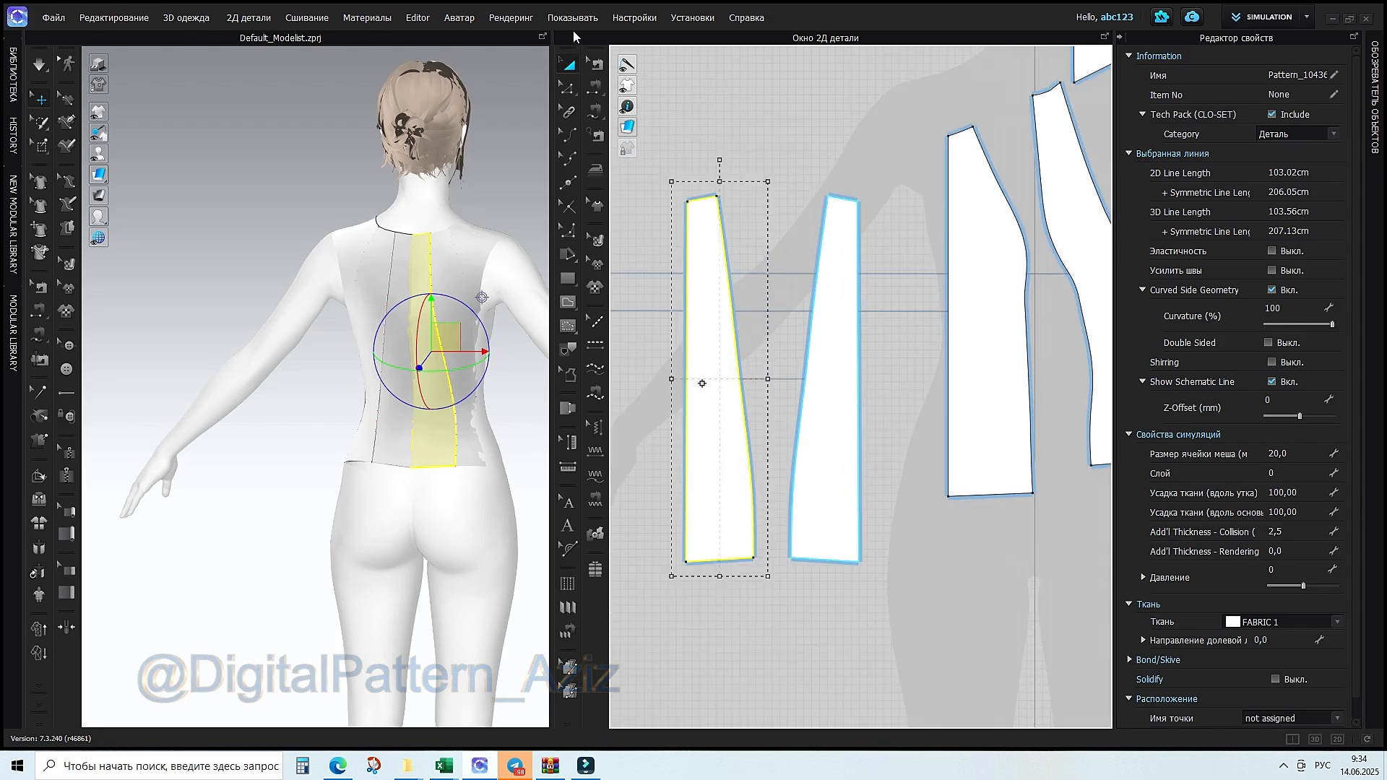
{"action": "left_click", "coordinate": [570, 88]}
{"action": "left_click", "coordinate": [659, 193]}
{"action": "left_click", "coordinate": [686, 275]}
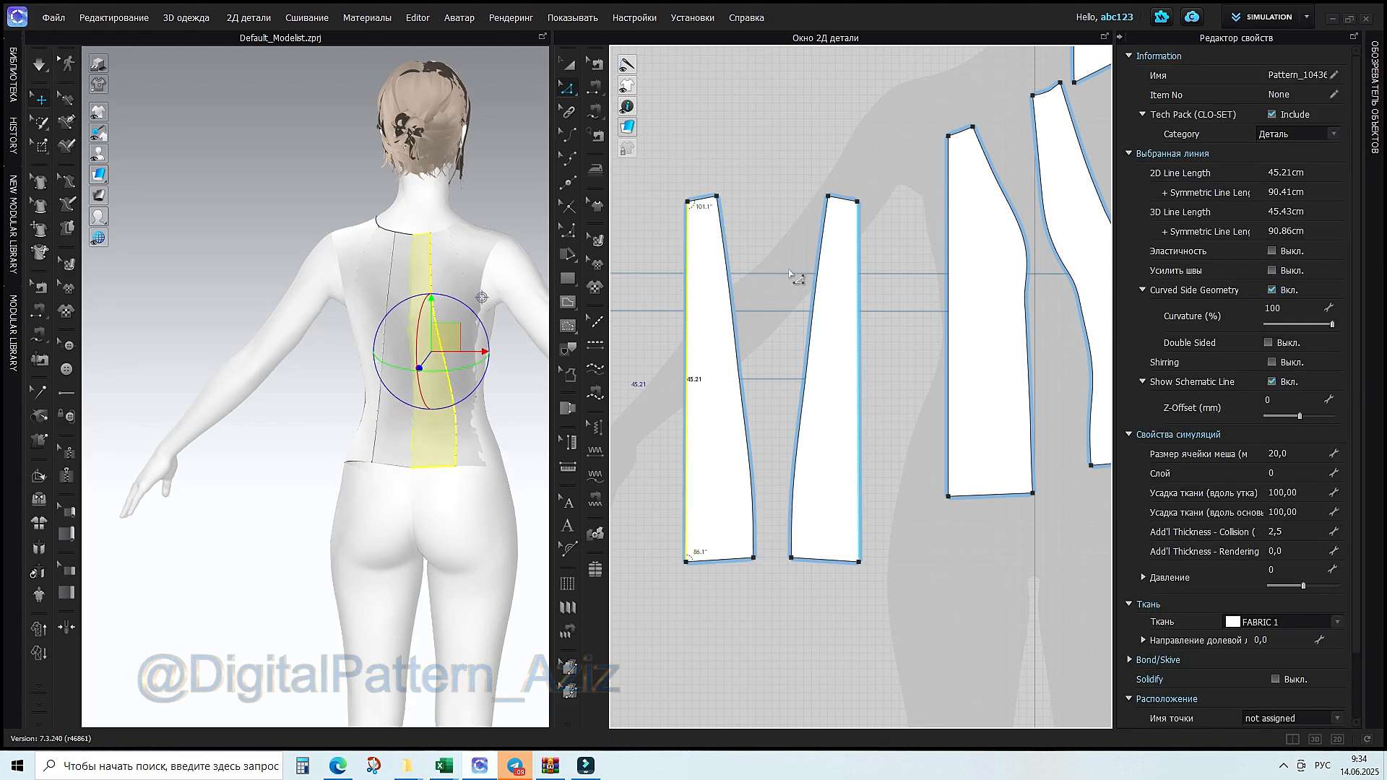
{"action": "right_click", "coordinate": [700, 301]}
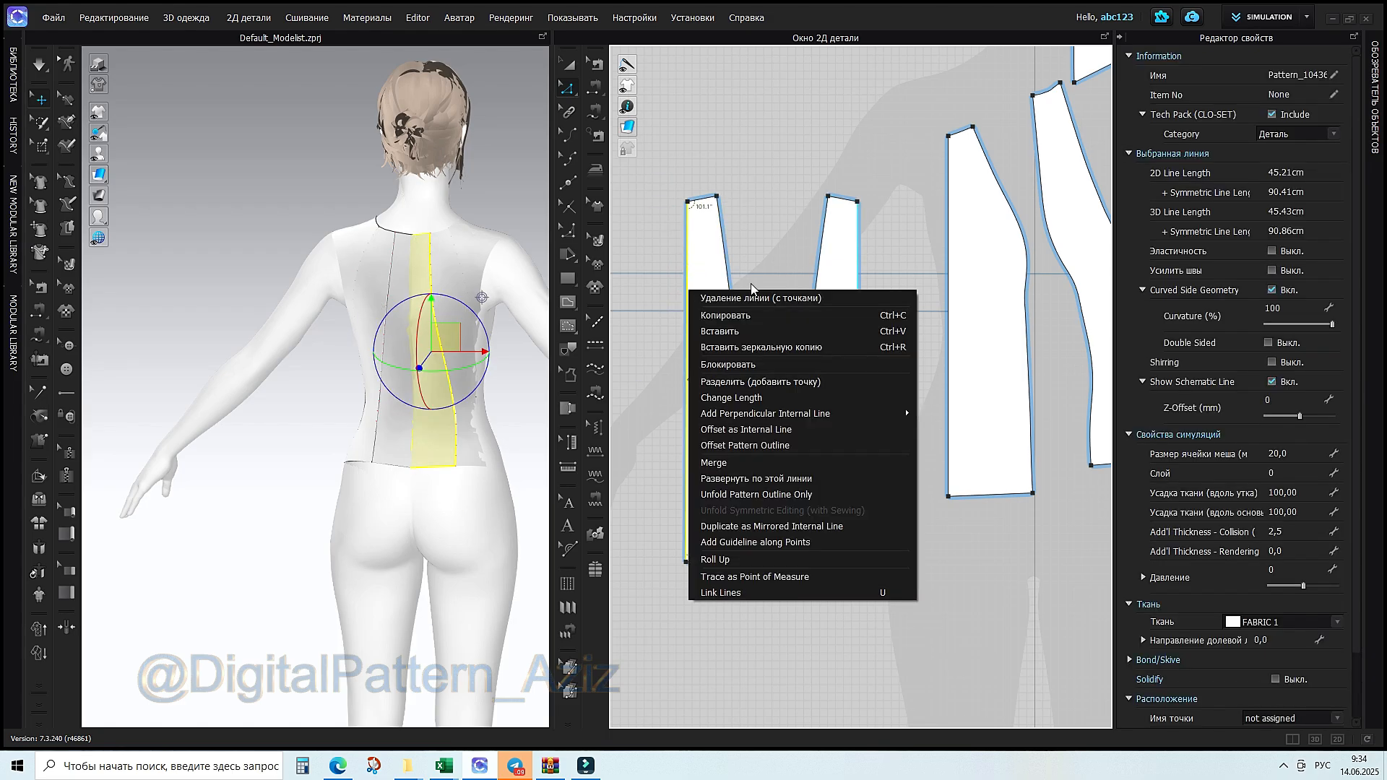
{"action": "left_click", "coordinate": [760, 477]}
Start the simulation and view the garment on the avatar from the front
{"action": "scroll", "coordinate": [771, 361], "scroll_direction": "down", "scroll_amount": 3}
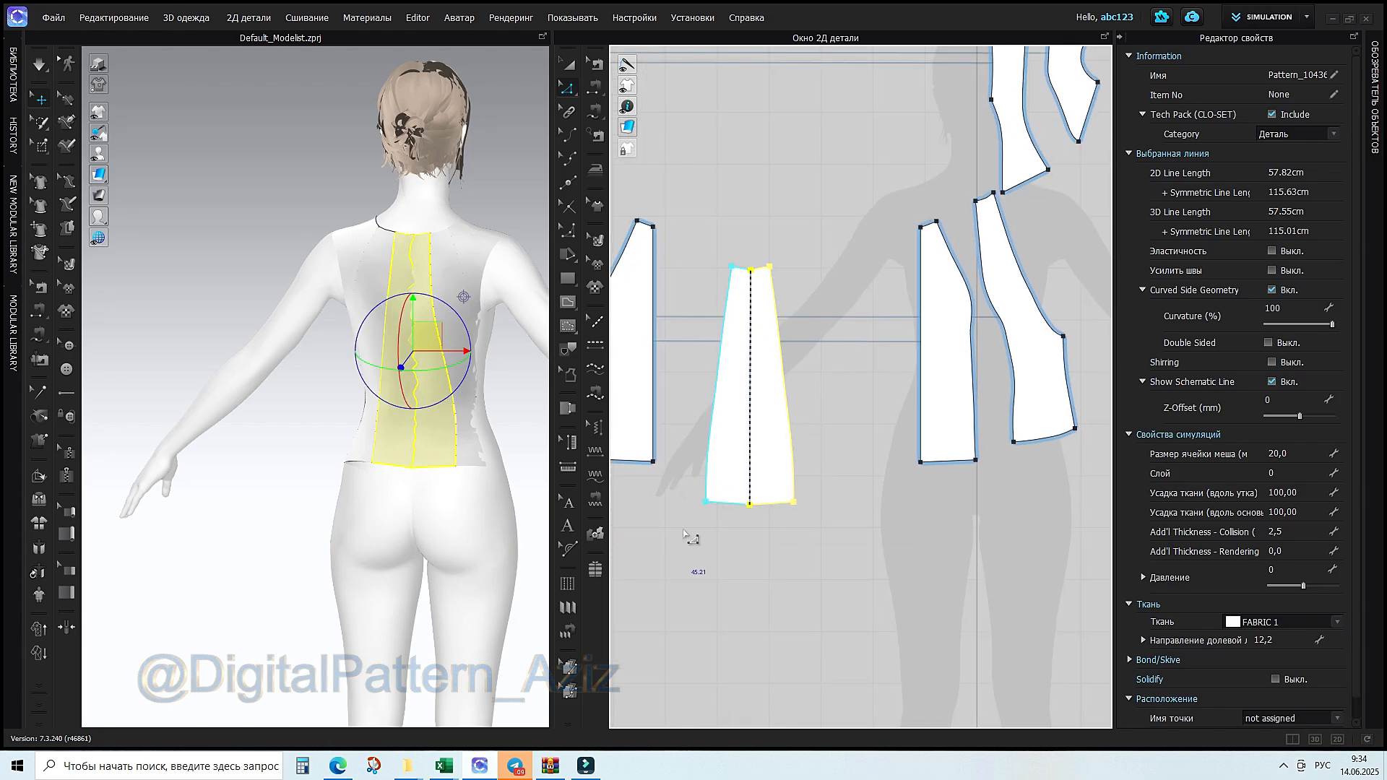
{"action": "left_click", "coordinate": [42, 71]}
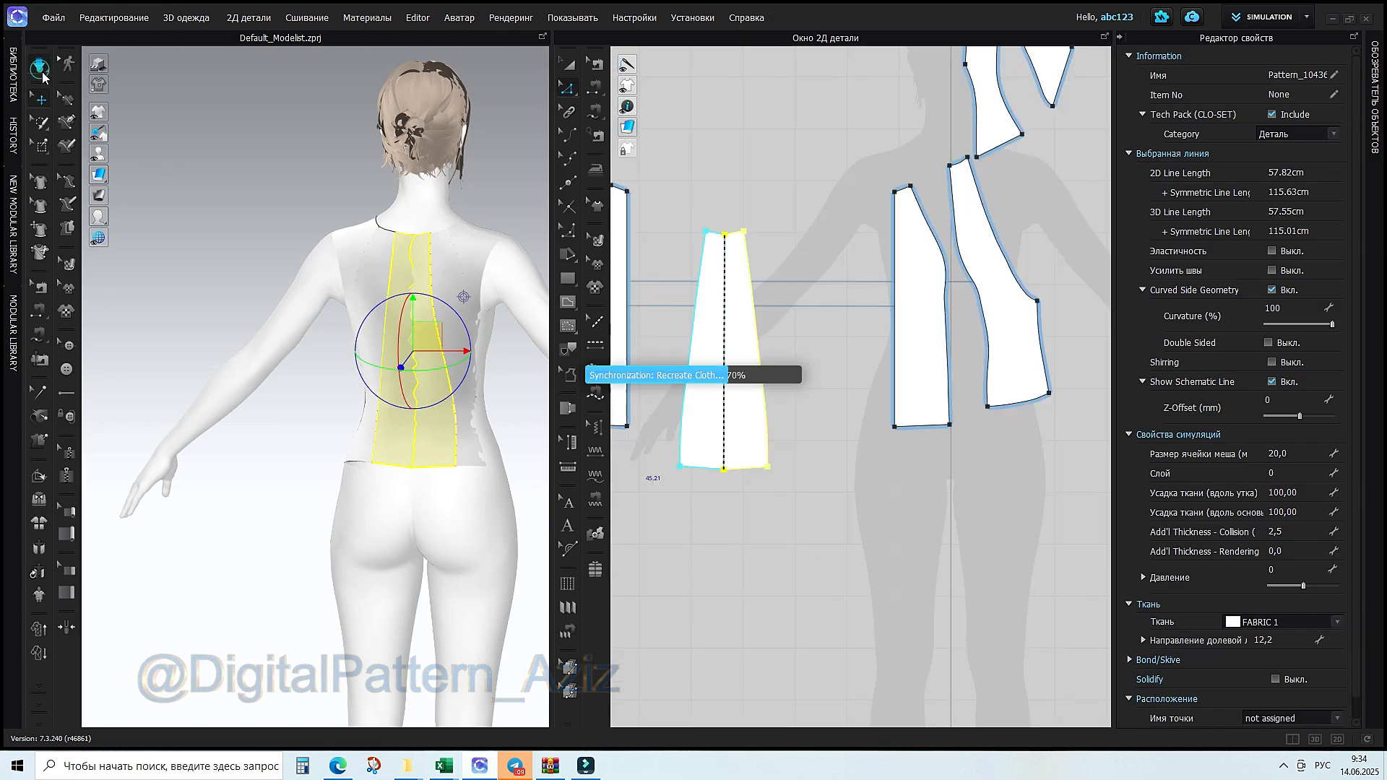
{"action": "right_click_drag", "start_coordinate": [316, 421], "coordinate": [464, 366]}
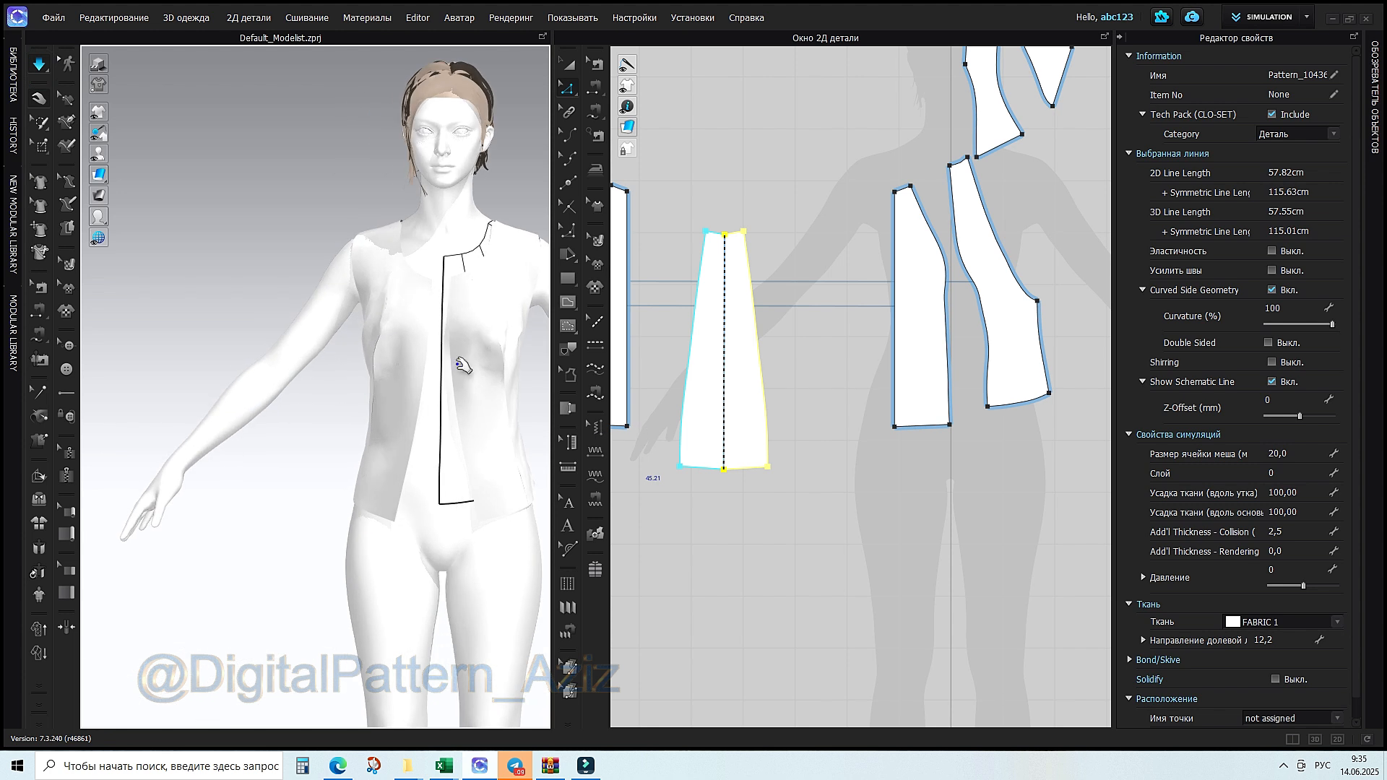
Unfold the centre front panel along its straight centre front edge to form one full piece
{"action": "scroll", "coordinate": [797, 423], "scroll_direction": "up", "scroll_amount": 1}
{"action": "middle_click_drag", "start_coordinate": [803, 416], "coordinate": [860, 465]}
{"action": "right_click", "coordinate": [950, 320]}
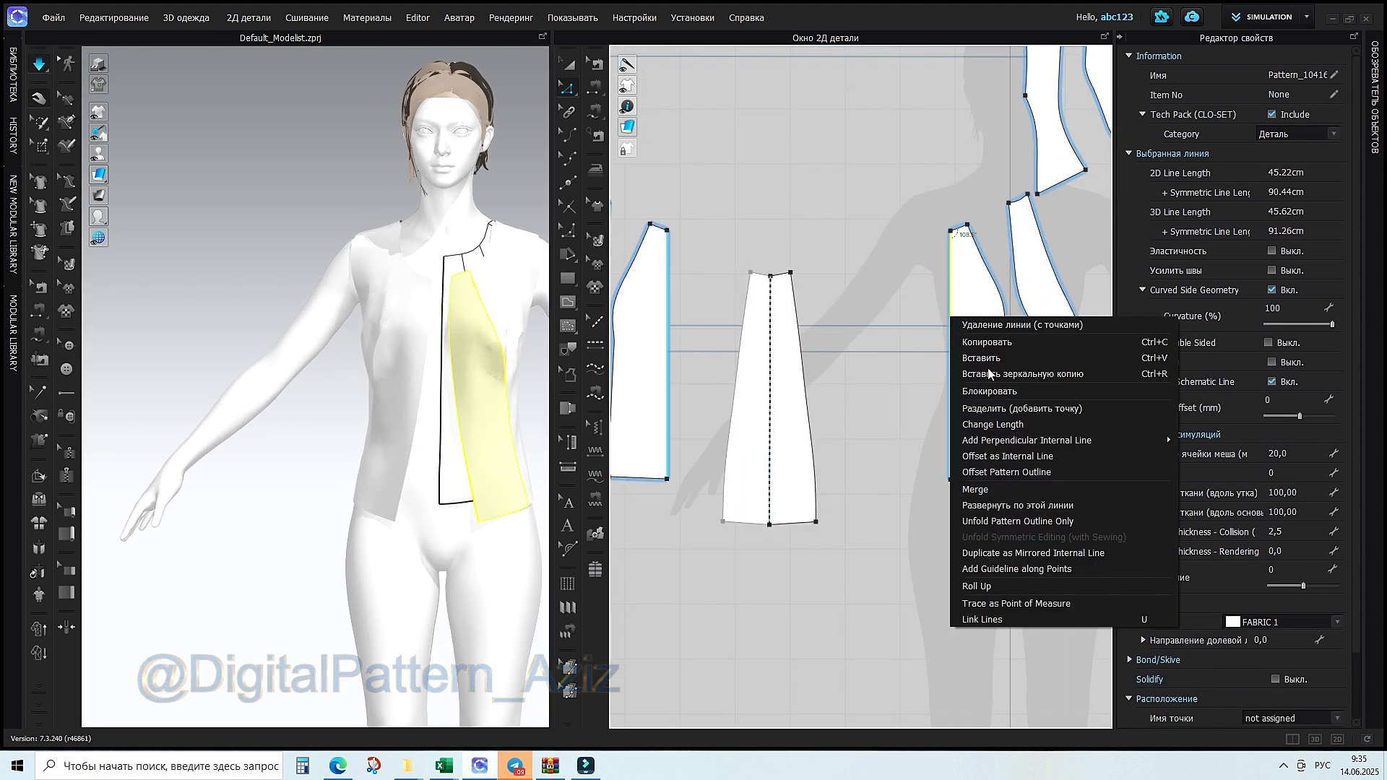
{"action": "left_click", "coordinate": [989, 492]}
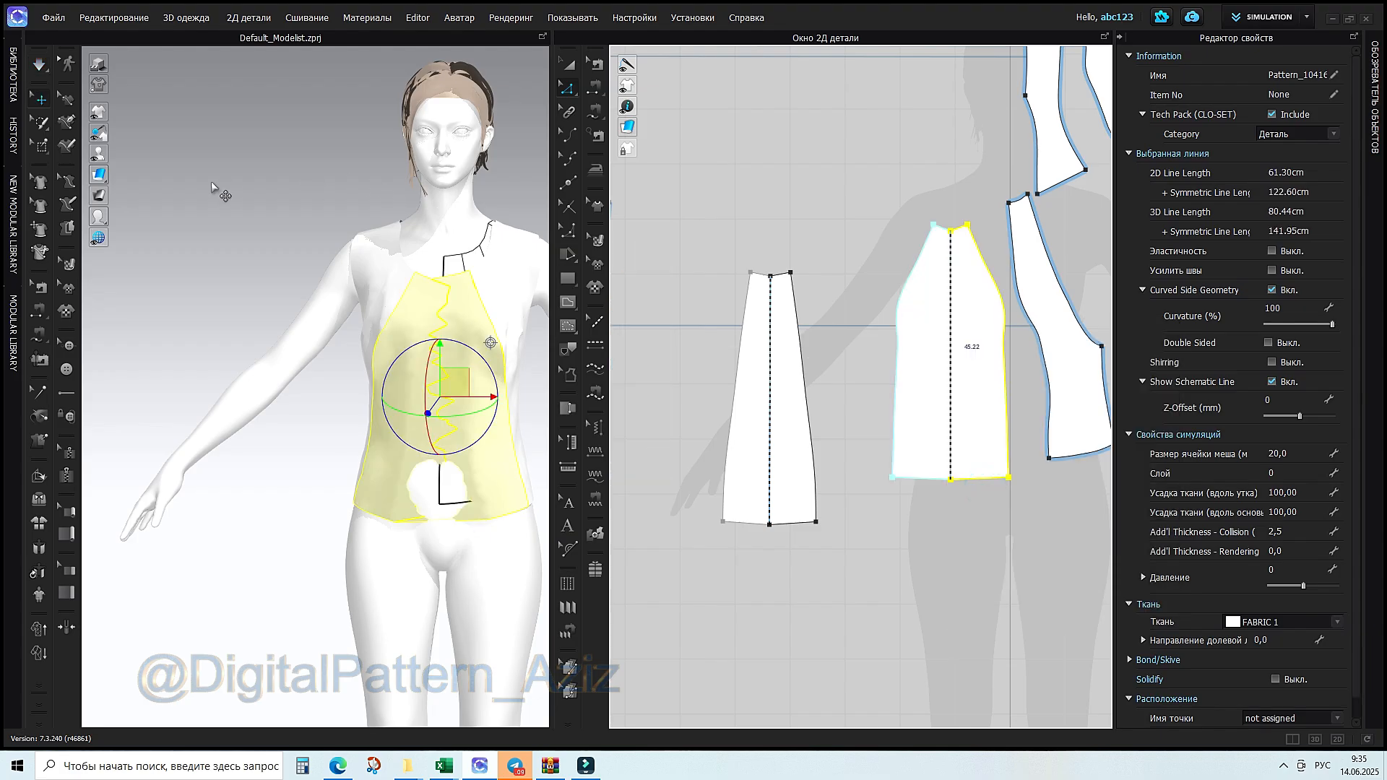
Start the simulation to drape the unfolded pieces and view the front of the top close up on the avatar
{"action": "left_click", "coordinate": [39, 70]}
{"action": "mouse_move", "coordinate": [476, 436]}
{"action": "right_mouse_down"}
{"action": "mouse_move", "coordinate": [472, 448]}
{"action": "mouse_move", "coordinate": [498, 448]}
{"action": "right_mouse_up"}
{"action": "left_click", "coordinate": [546, 377]}
{"action": "middle_click_drag", "start_coordinate": [542, 384], "coordinate": [359, 393]}
{"action": "right_click_drag", "start_coordinate": [359, 393], "coordinate": [354, 433]}
{"action": "middle_click_drag", "start_coordinate": [384, 414], "coordinate": [465, 428]}
{"action": "scroll", "coordinate": [396, 363], "scroll_direction": "up", "scroll_amount": 4}
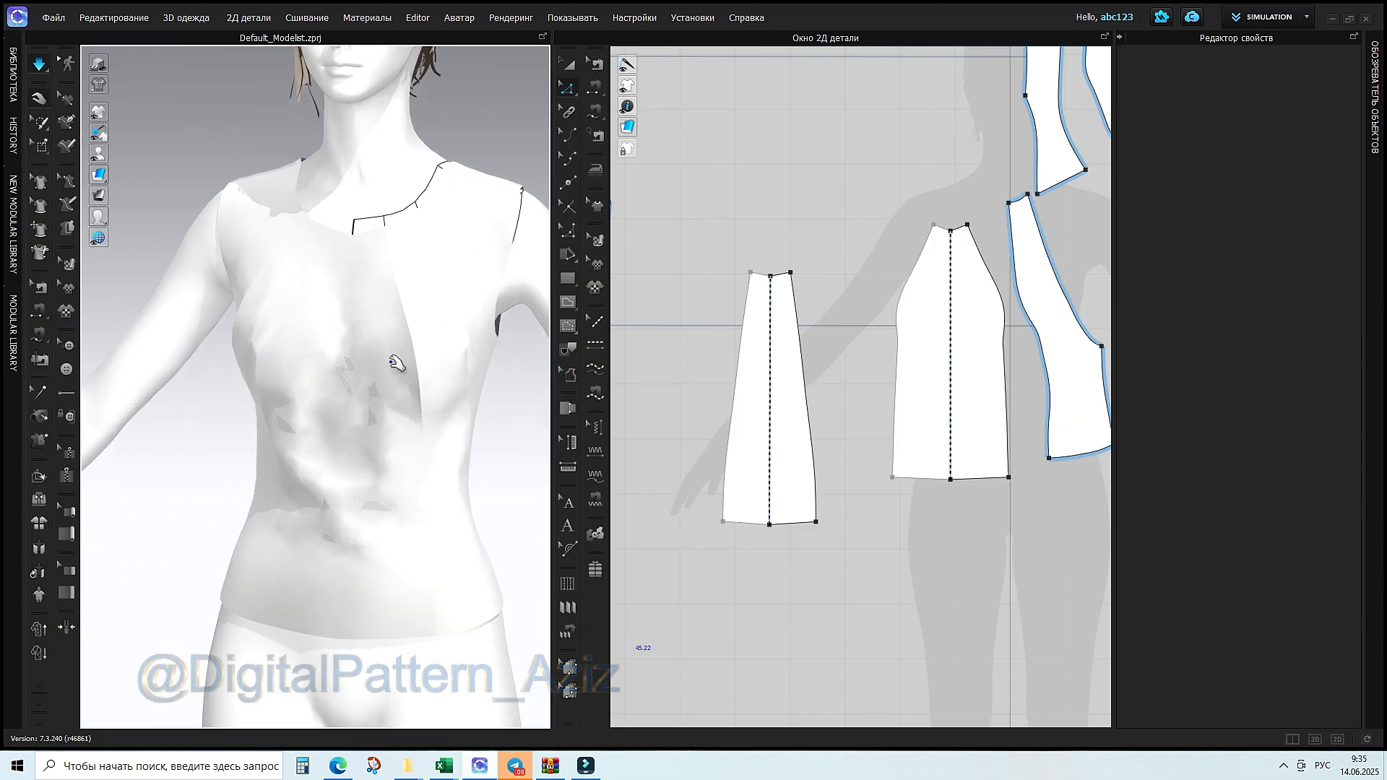
Select the front shoulder panel on the avatar and locate its matching pattern piece in 2D
{"action": "left_click", "coordinate": [456, 202]}
{"action": "right_click_drag", "start_coordinate": [448, 433], "coordinate": [507, 443]}
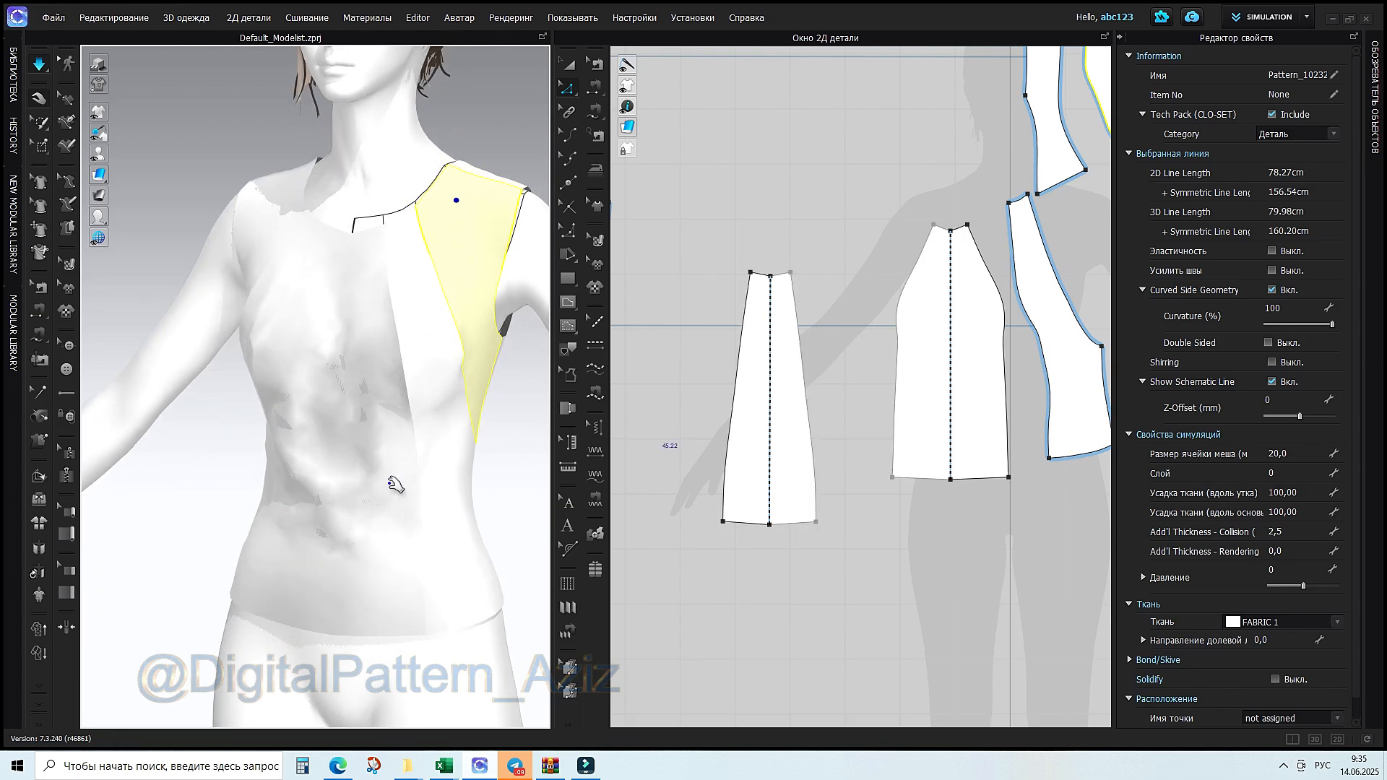
{"action": "right_click_drag", "start_coordinate": [938, 389], "coordinate": [885, 481]}
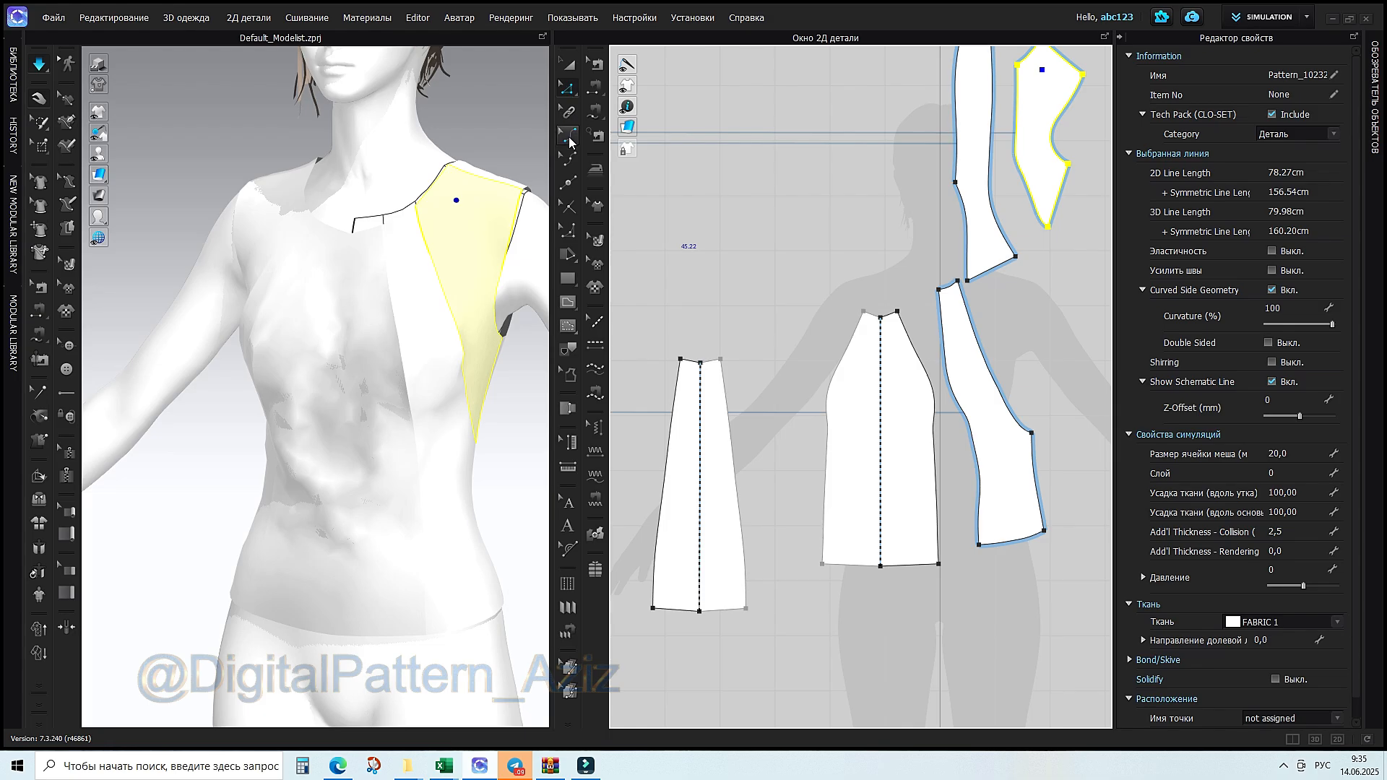
{"action": "left_click", "coordinate": [876, 266]}
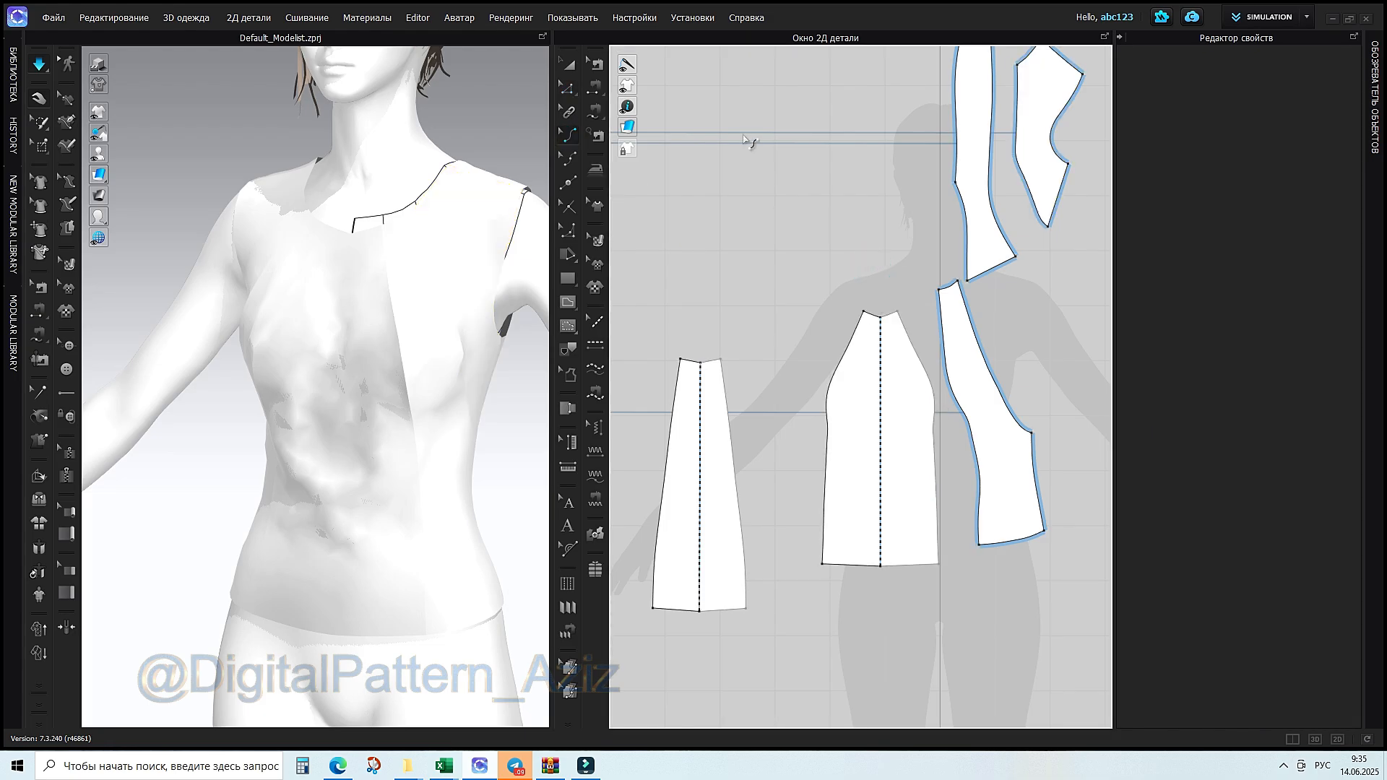
Delete the curve points along the middle and lower stretch of the centre front piece's side seam
{"action": "left_click", "coordinate": [569, 162]}
{"action": "right_click_drag", "start_coordinate": [918, 307], "coordinate": [806, 224]}
{"action": "left_click_drag", "start_coordinate": [809, 250], "coordinate": [832, 463]}
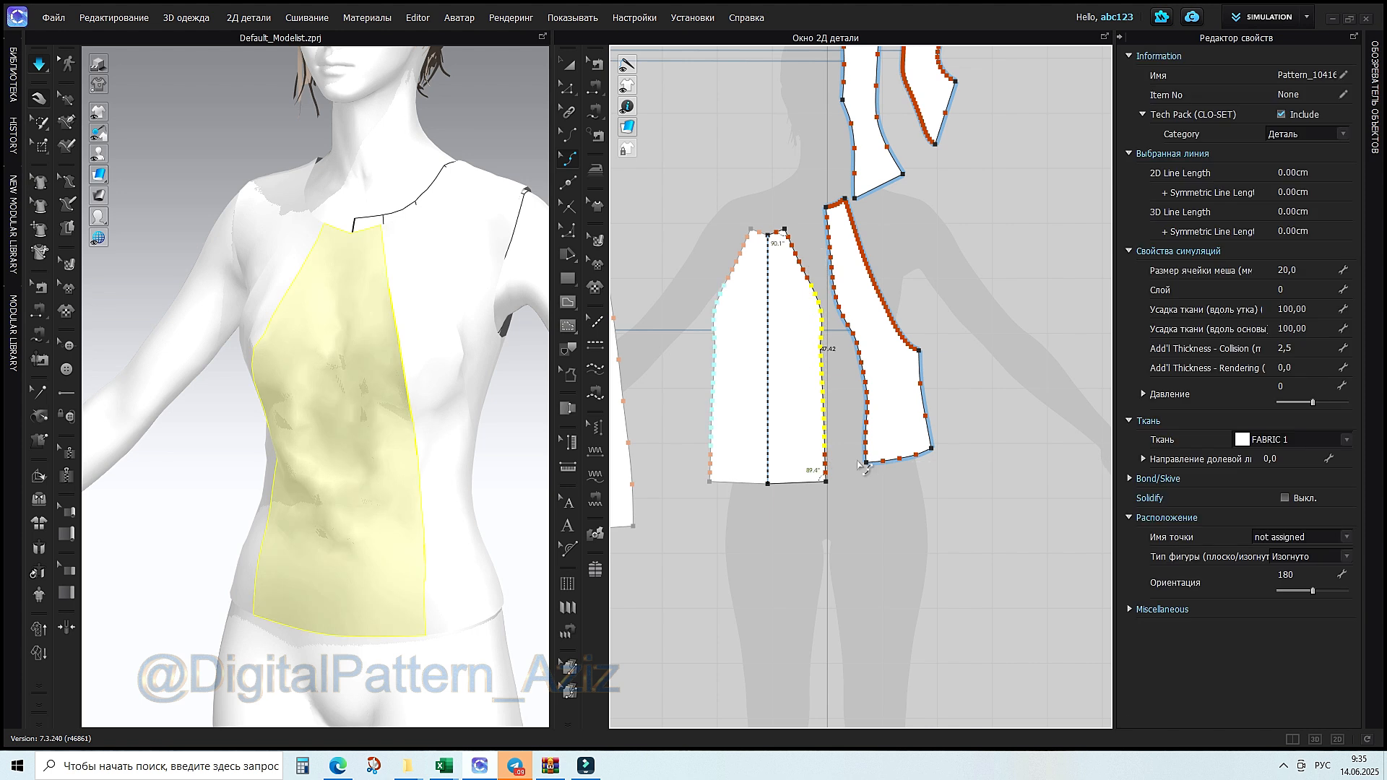
{"action": "scroll", "coordinate": [804, 340], "scroll_direction": "up", "scroll_amount": 4}
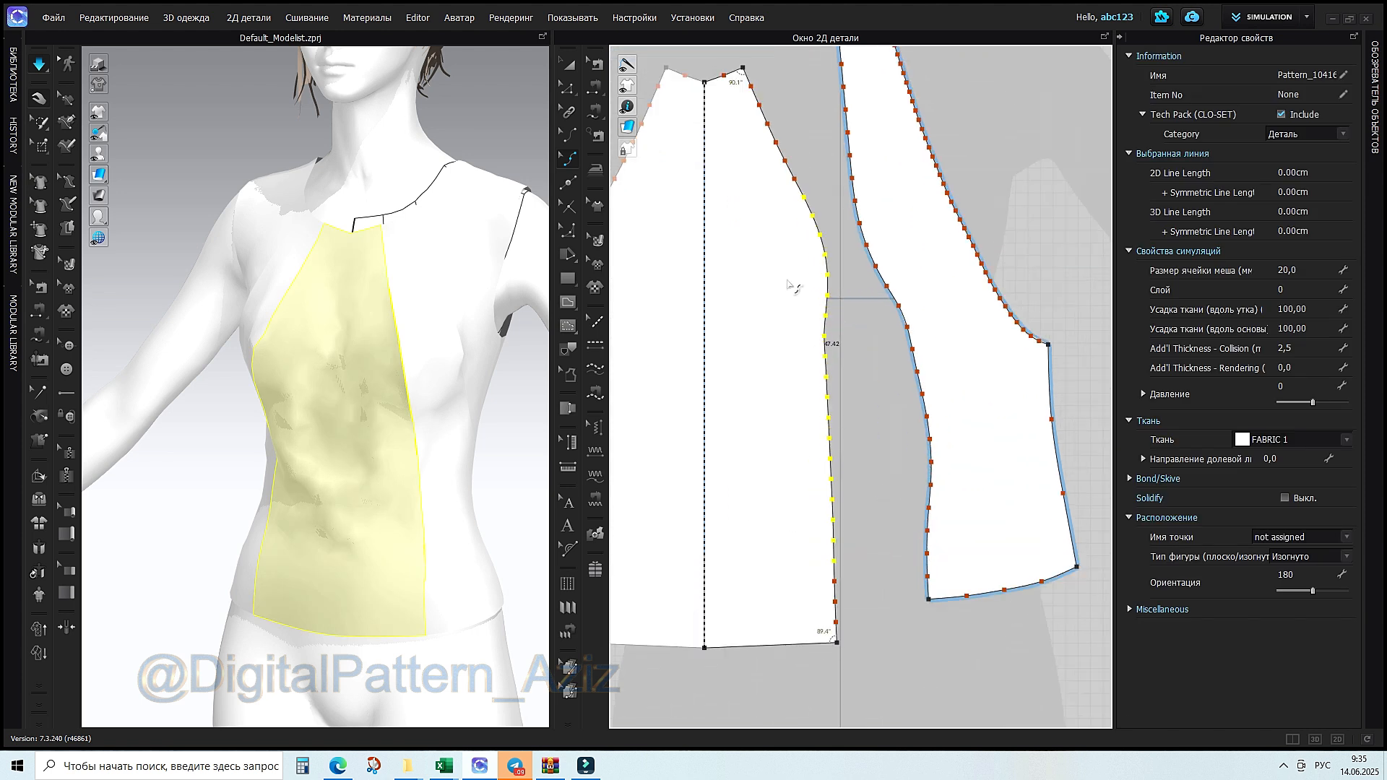
{"action": "left_click", "coordinate": [841, 588]}
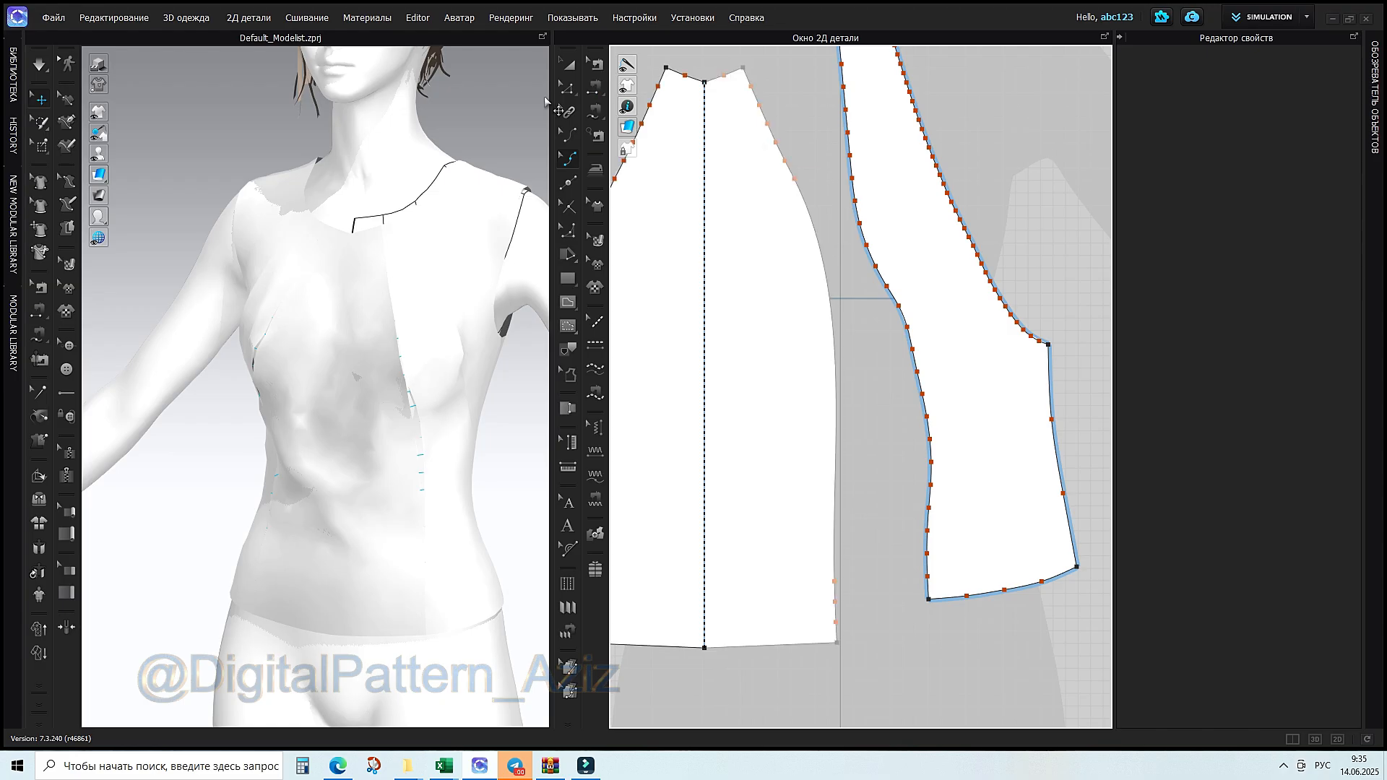
Move the centre front piece's side seam inward at two curve points around the bust and waist, with the mirrored side following
{"action": "left_click", "coordinate": [567, 157]}
{"action": "left_click_drag", "start_coordinate": [834, 293], "coordinate": [813, 292]}
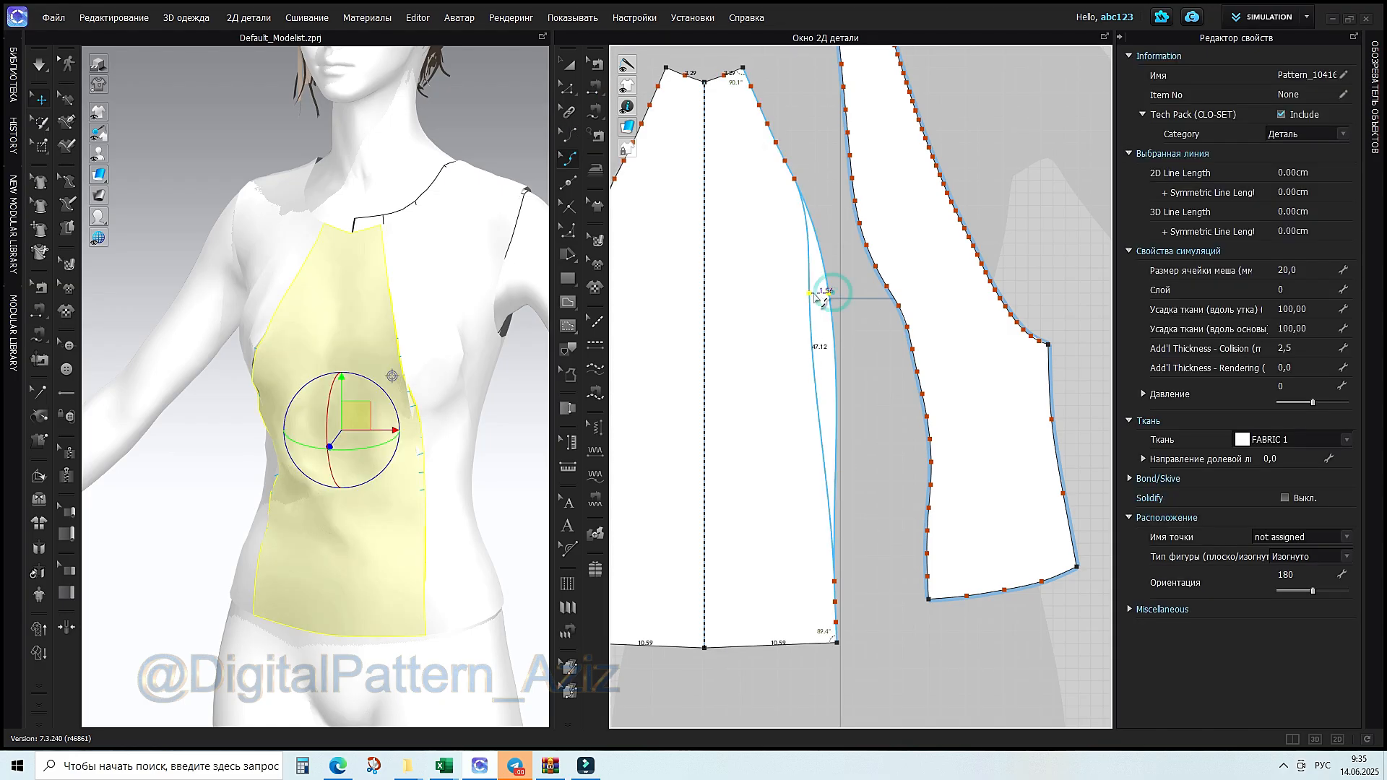
{"action": "left_click_drag", "start_coordinate": [814, 391], "coordinate": [804, 392]}
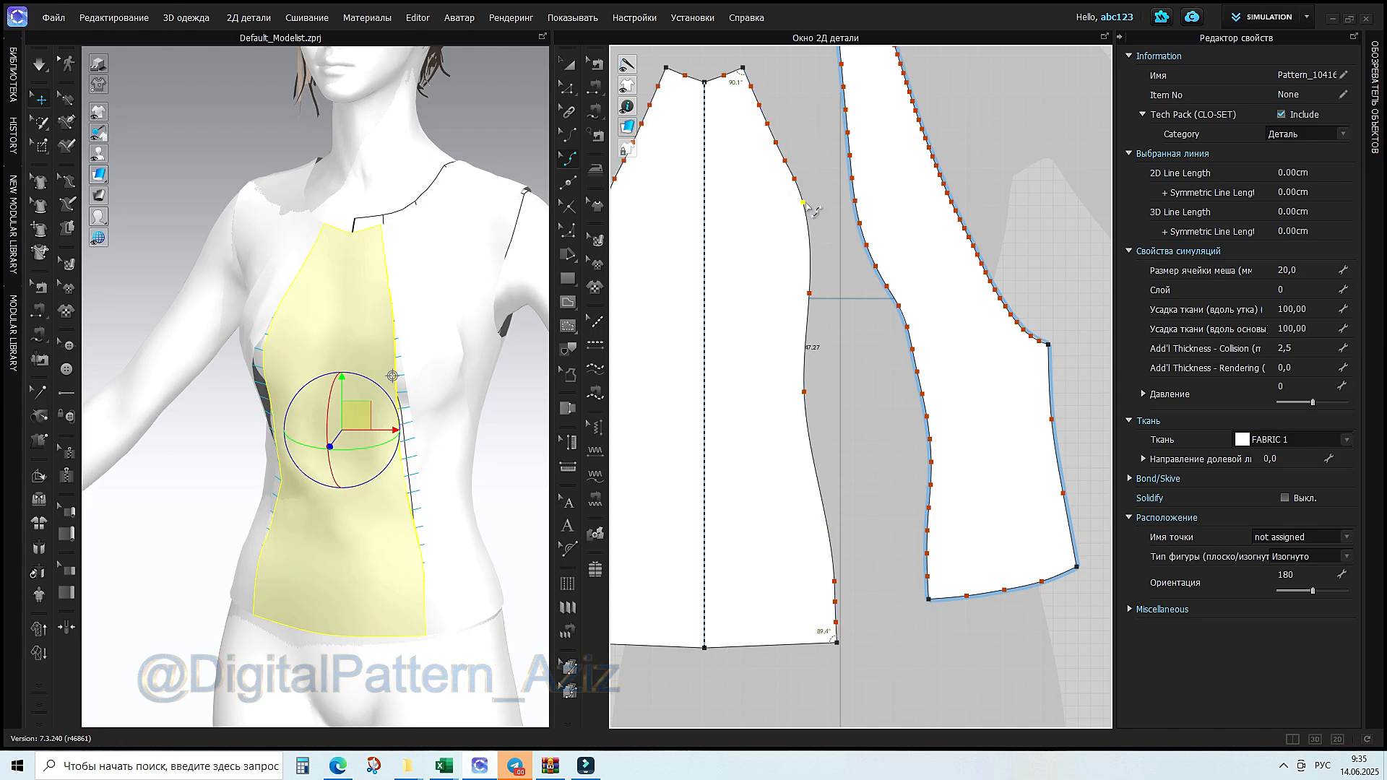
Use Edit Curvature to pull the centre front piece's side seam inward at bust height and check the fit on the avatar
{"action": "key", "text": "v"}
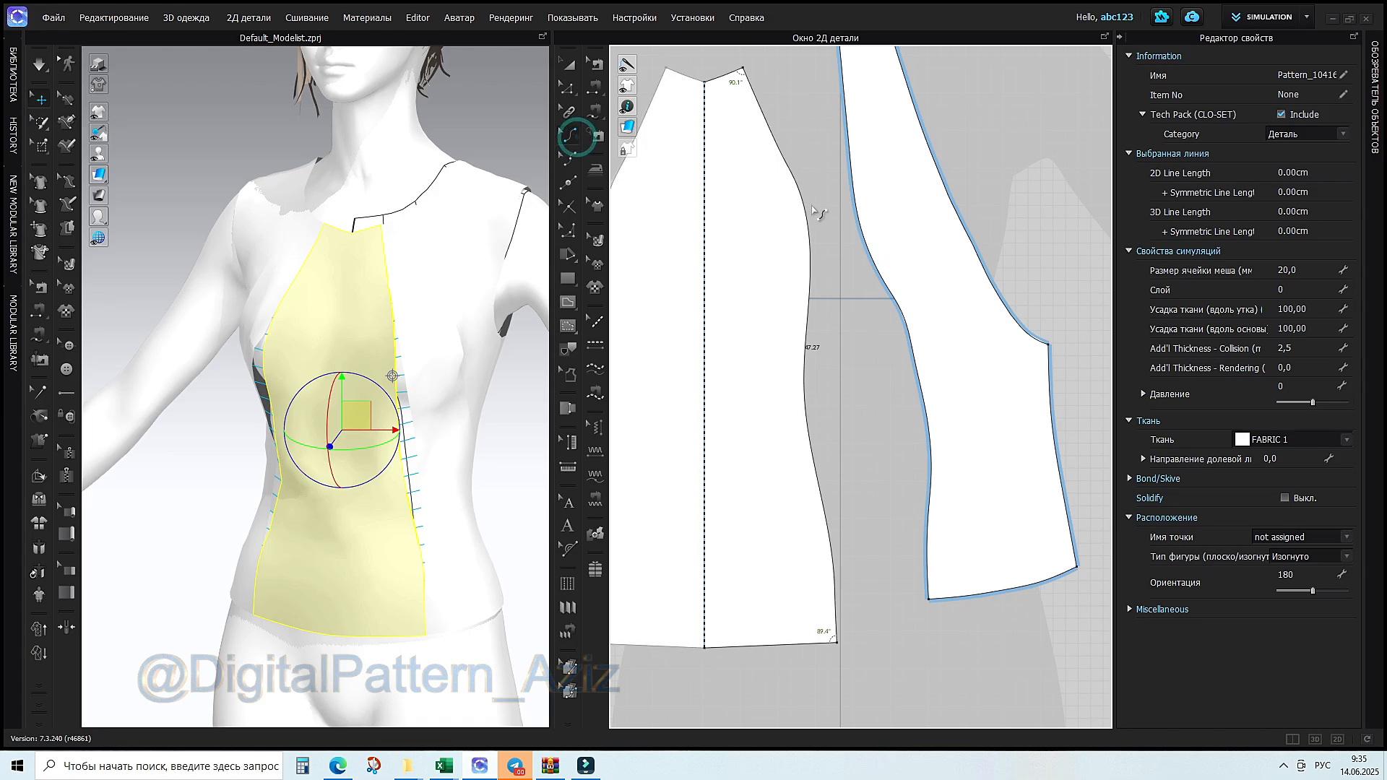
{"action": "left_click", "coordinate": [798, 204]}
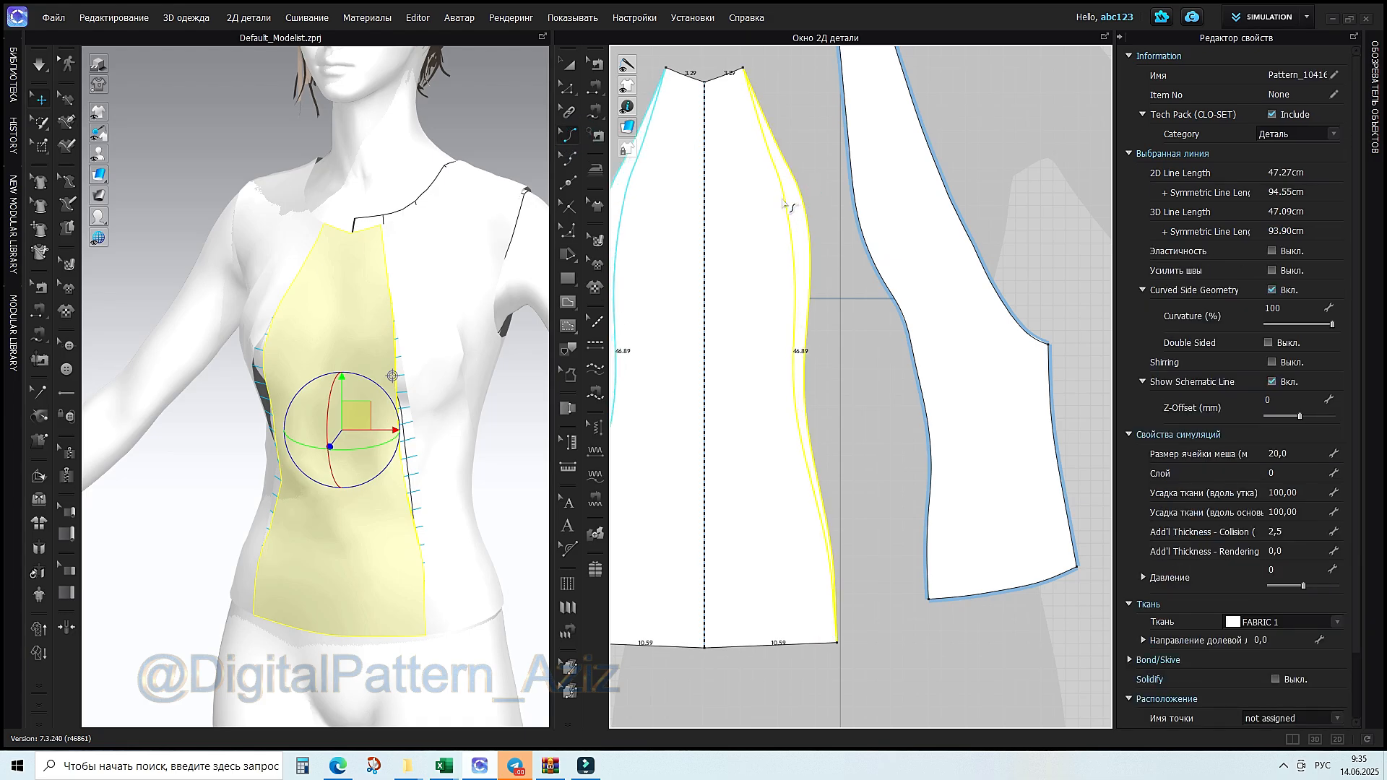
{"action": "left_click_drag", "start_coordinate": [782, 199], "coordinate": [782, 200]}
{"action": "right_click_drag", "start_coordinate": [413, 462], "coordinate": [376, 467]}
{"action": "scroll", "coordinate": [434, 456], "scroll_direction": "down", "scroll_amount": 3}
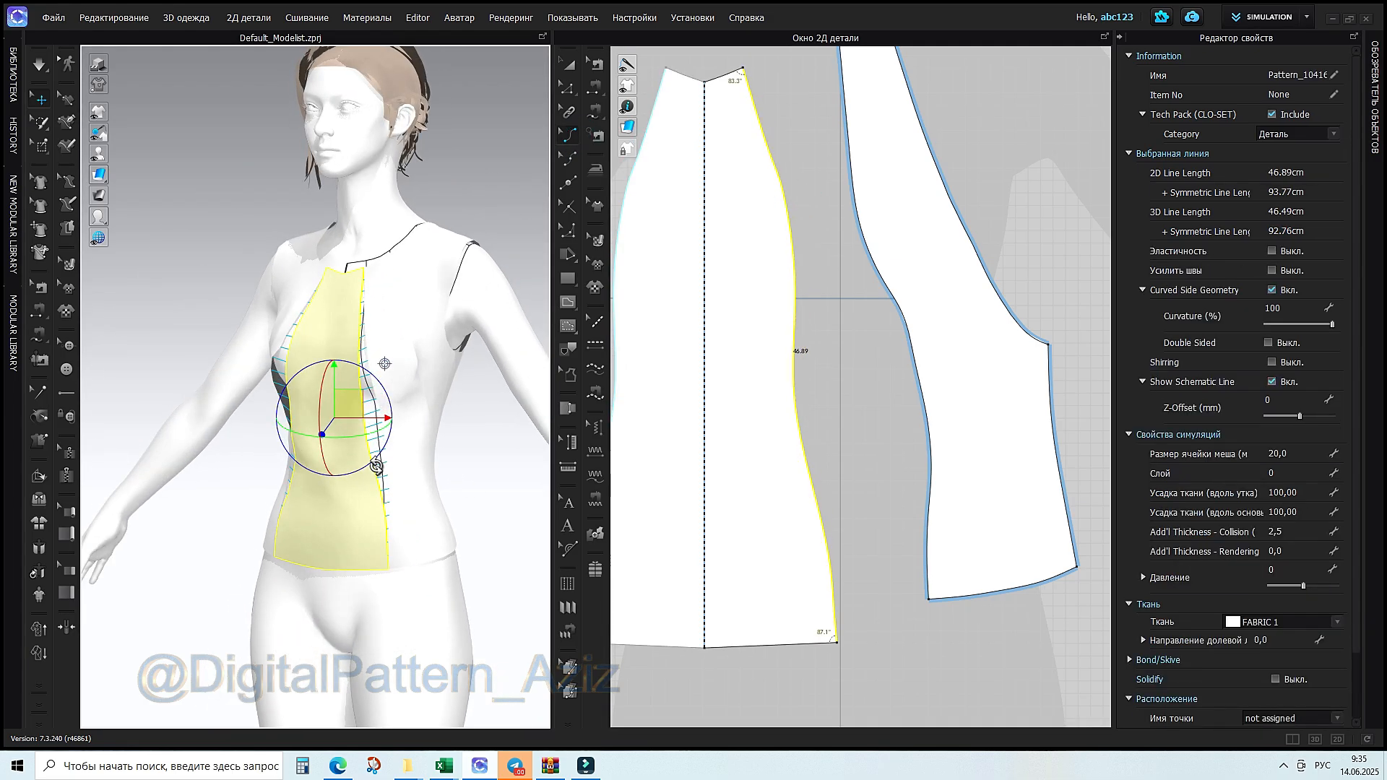
Delete the curve points along the lower half of the side front panel's inner seam
{"action": "scroll", "coordinate": [841, 392], "scroll_direction": "down", "scroll_amount": 3}
{"action": "left_click", "coordinate": [568, 158]}
{"action": "left_click", "coordinate": [870, 359]}
{"action": "left_click_drag", "start_coordinate": [870, 359], "coordinate": [909, 478]}
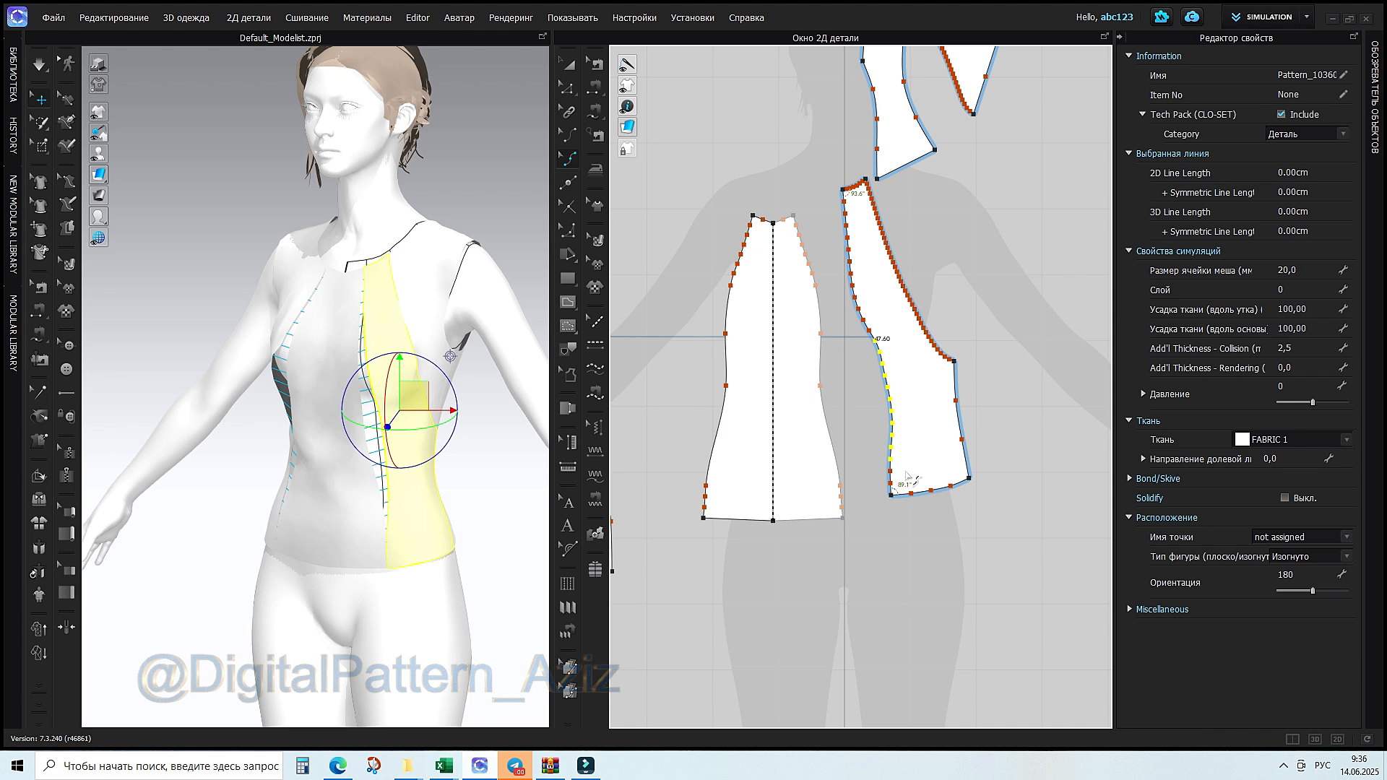
{"action": "left_click", "coordinate": [908, 478]}
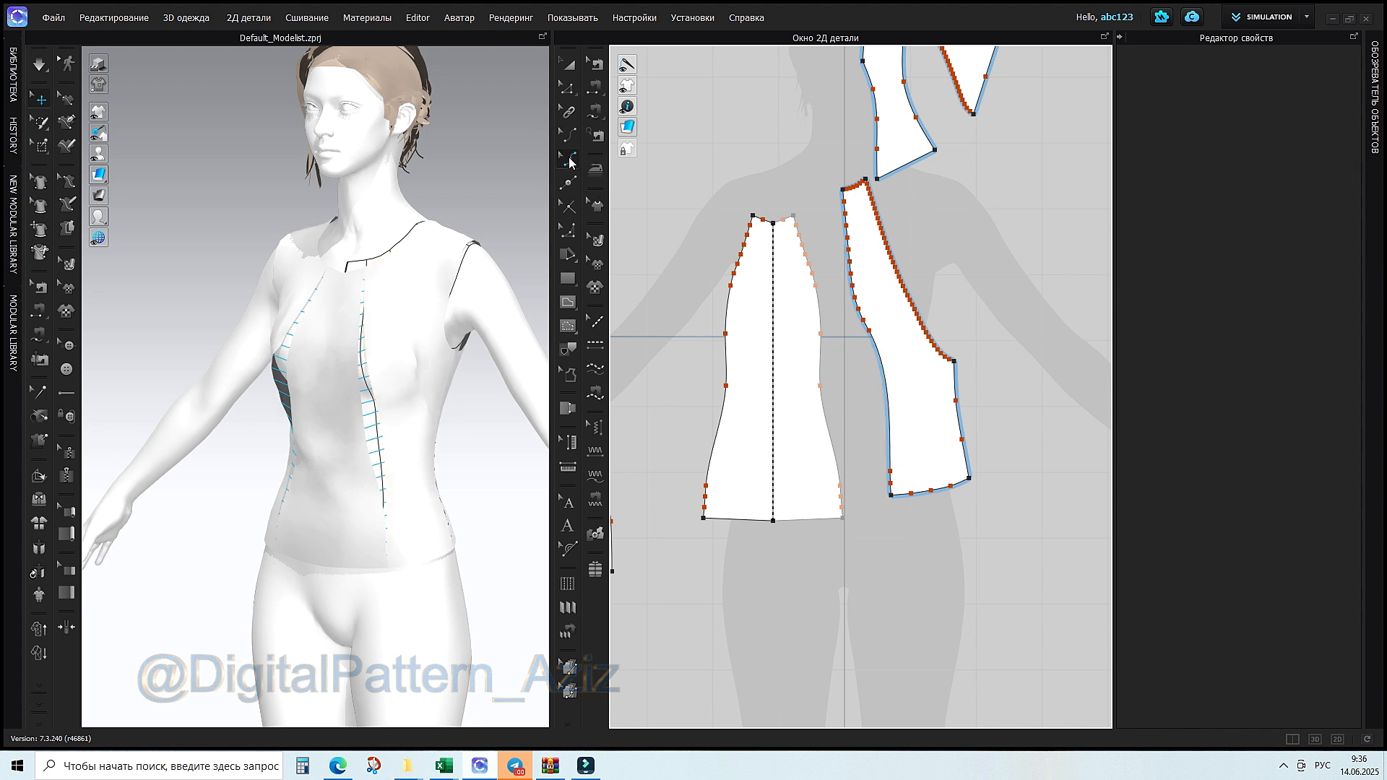
Select curve points on the long back side panel's edge and examine where that panel sits on the avatar's back
{"action": "left_click", "coordinate": [571, 163]}
{"action": "scroll", "coordinate": [937, 514], "scroll_direction": "down", "scroll_amount": 3}
{"action": "scroll", "coordinate": [937, 515], "scroll_direction": "down", "scroll_amount": 1}
{"action": "middle_click_drag", "start_coordinate": [937, 515], "coordinate": [820, 591]}
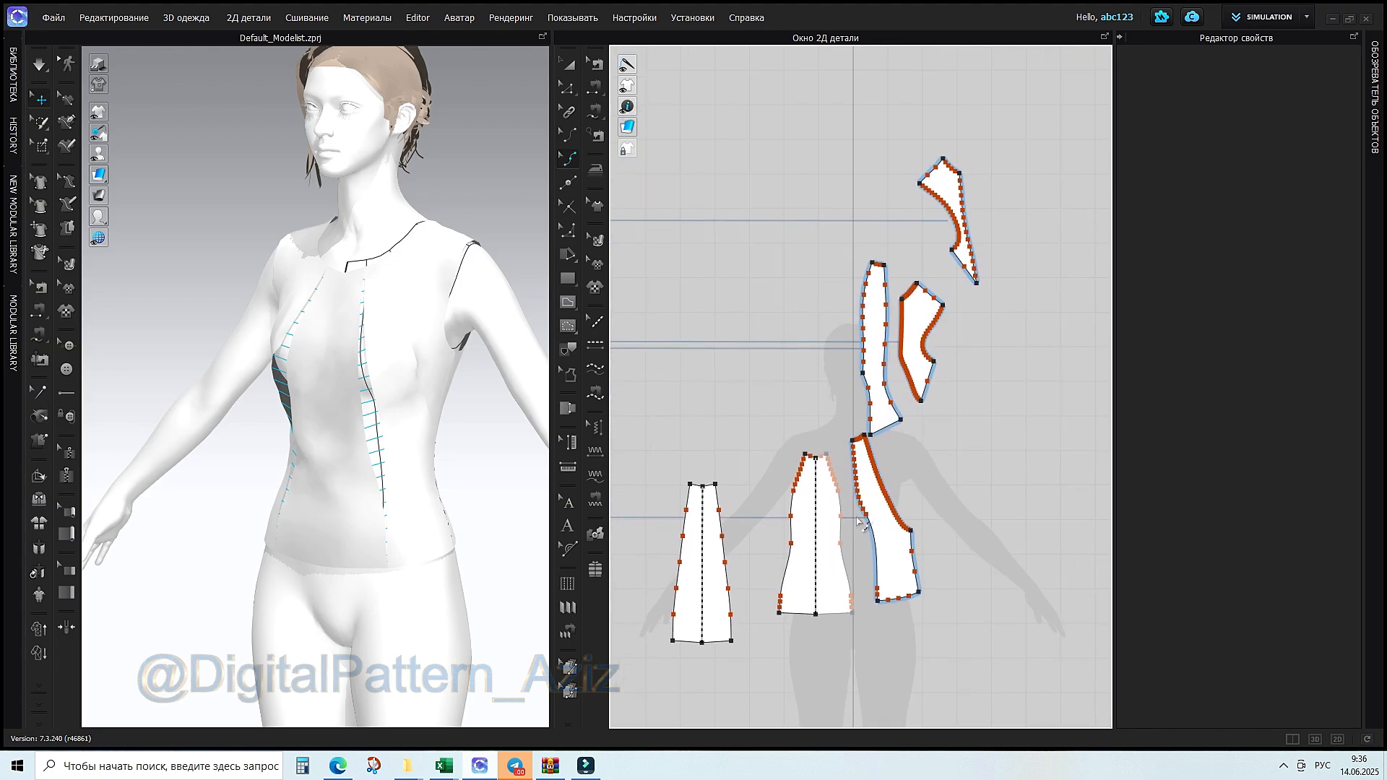
{"action": "scroll", "coordinate": [899, 394], "scroll_direction": "up", "scroll_amount": 4}
{"action": "scroll", "coordinate": [787, 248], "scroll_direction": "up", "scroll_amount": 1}
{"action": "left_click_drag", "start_coordinate": [766, 261], "coordinate": [830, 361]}
{"action": "right_click_drag", "start_coordinate": [545, 490], "coordinate": [319, 480]}
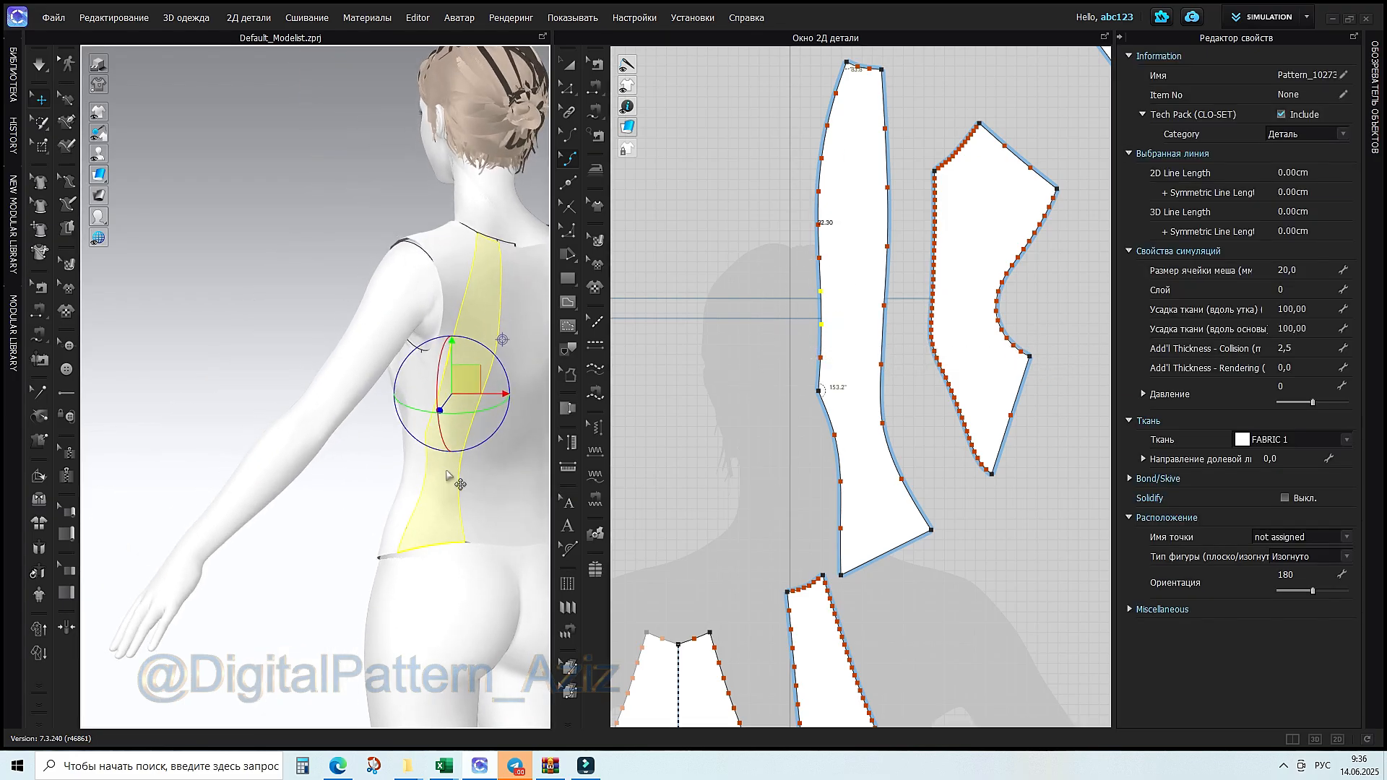
{"action": "right_click_drag", "start_coordinate": [449, 512], "coordinate": [495, 514]}
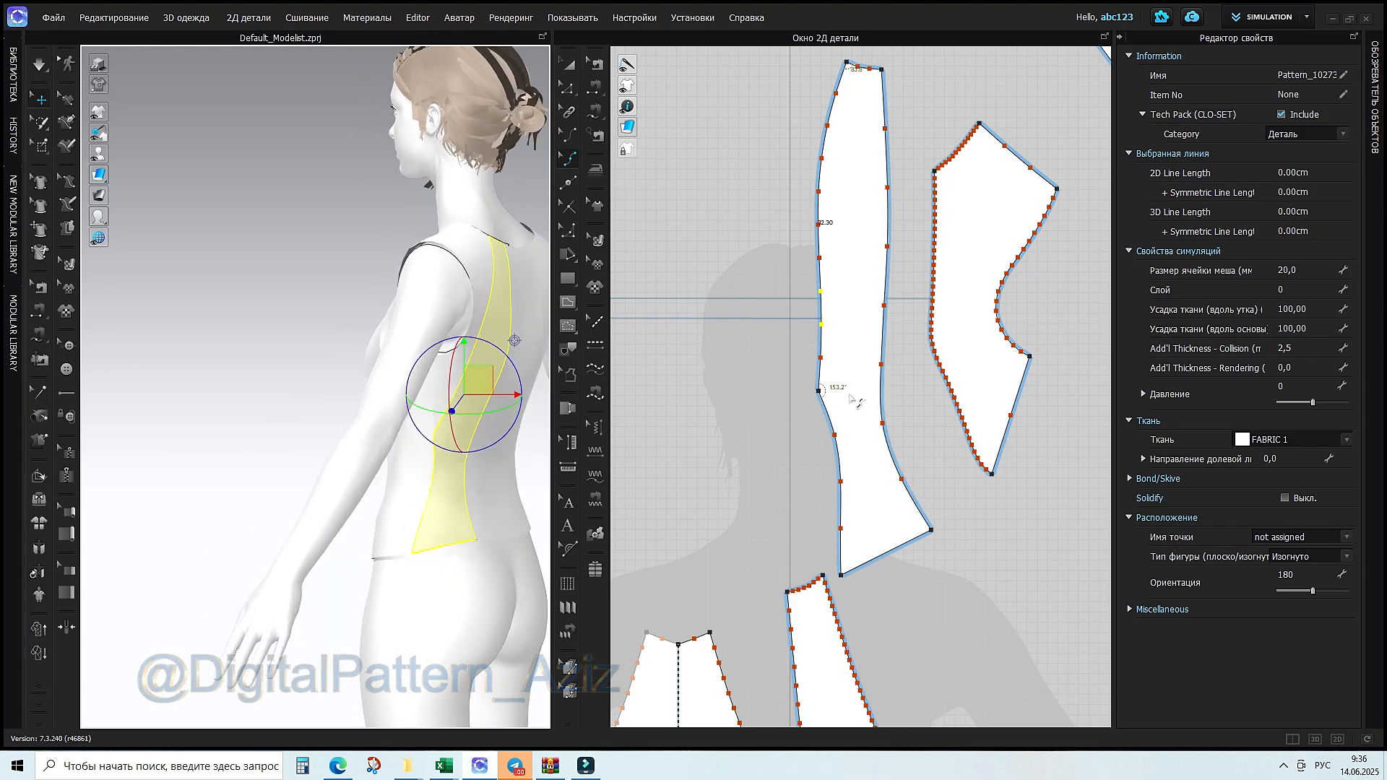
{"action": "scroll", "coordinate": [880, 436], "scroll_direction": "down", "scroll_amount": 3}
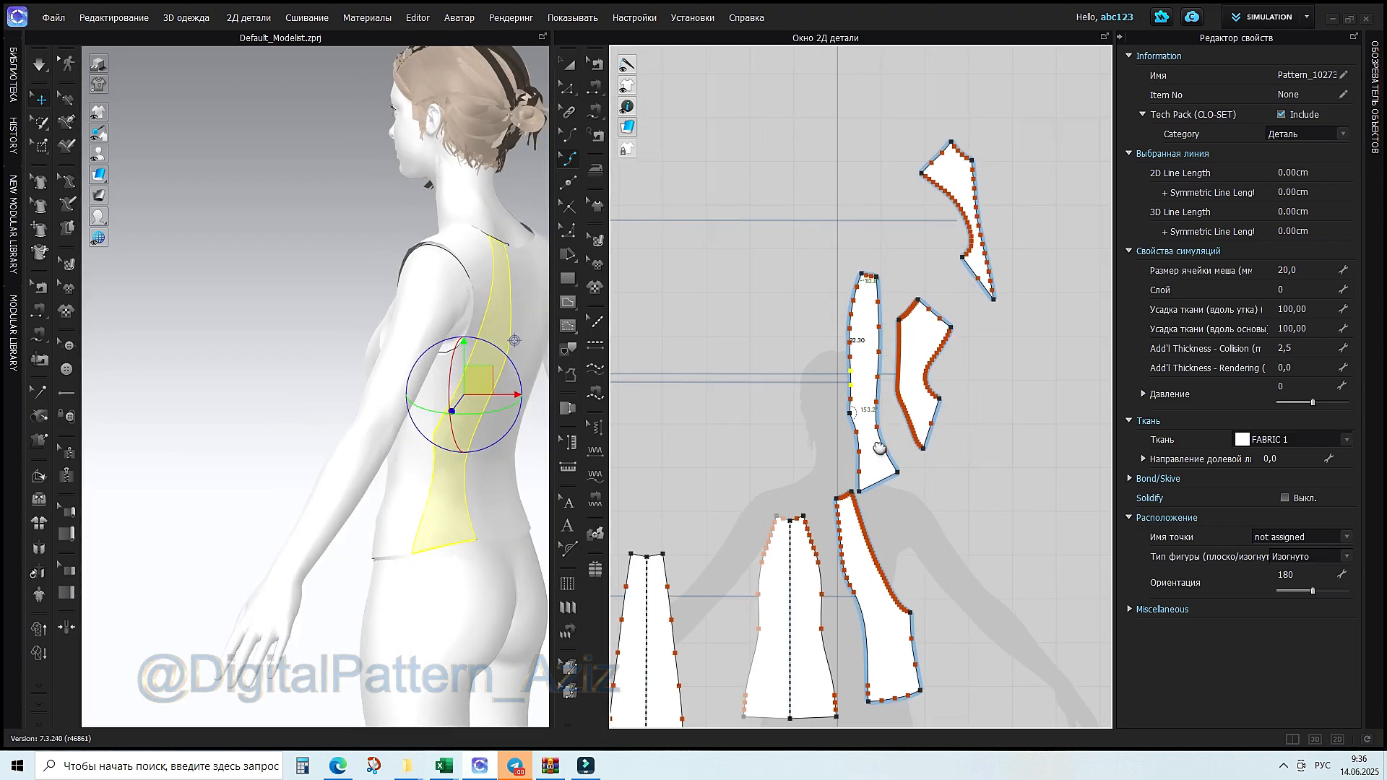
{"action": "left_click", "coordinate": [930, 354]}
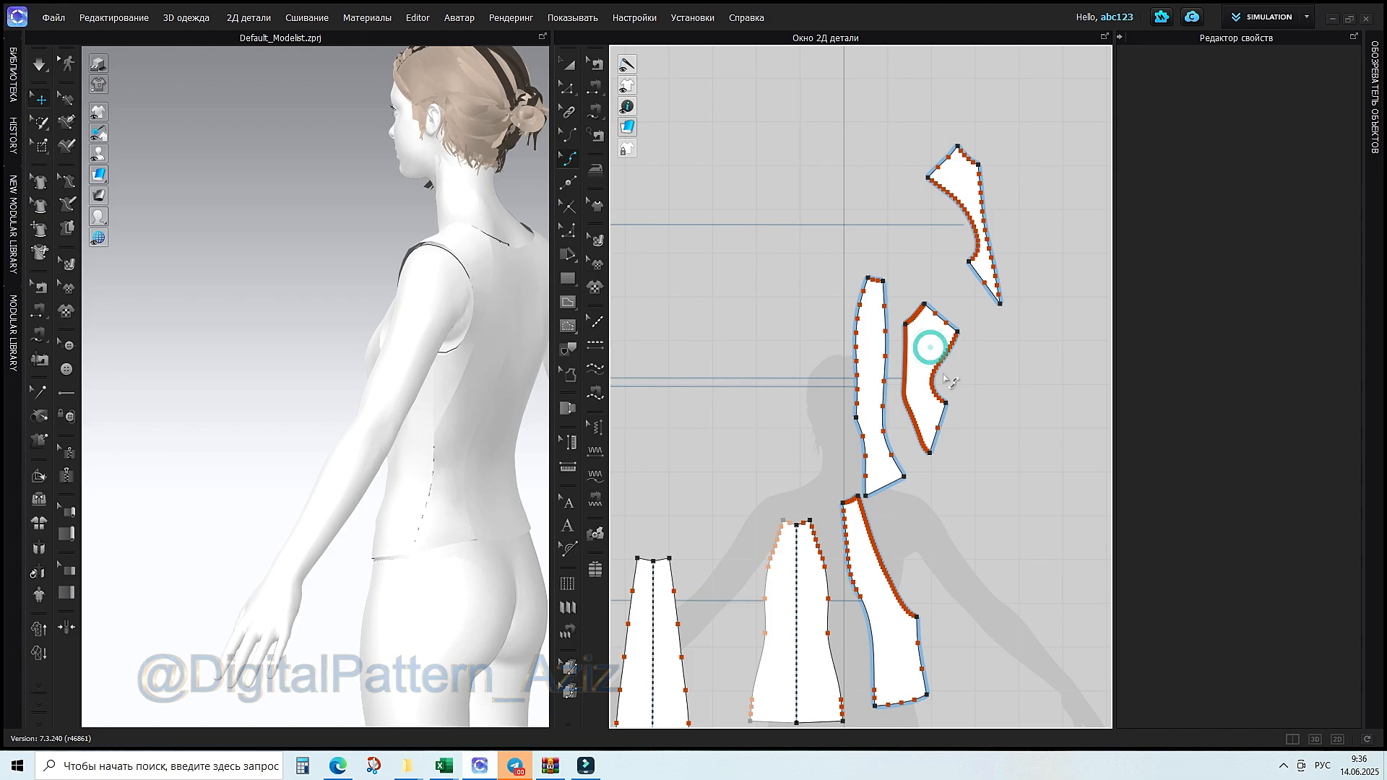
Delete the curve points along the upper armhole of the front shoulder panel
{"action": "scroll", "coordinate": [950, 381], "scroll_direction": "up", "scroll_amount": 3}
{"action": "left_click", "coordinate": [831, 267]}
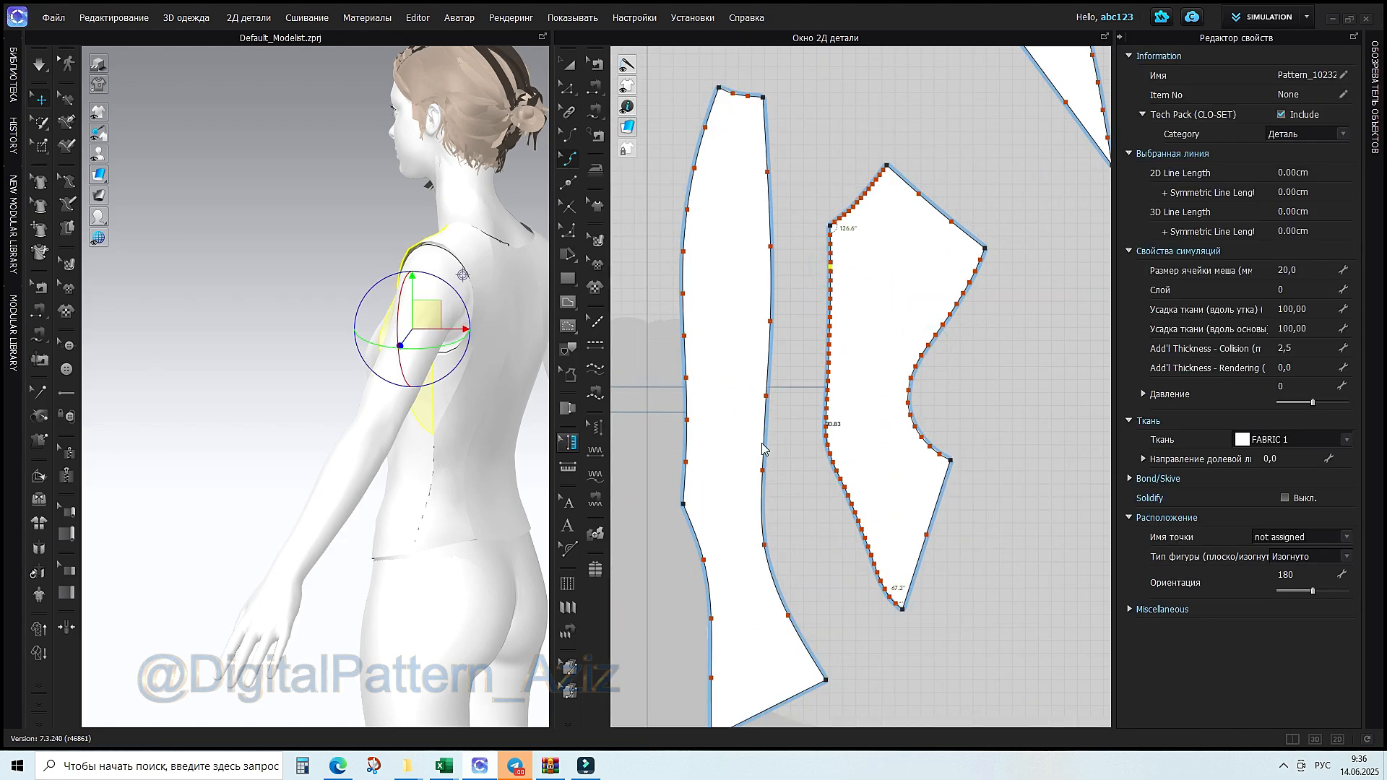
{"action": "right_click_drag", "start_coordinate": [411, 484], "coordinate": [562, 516]}
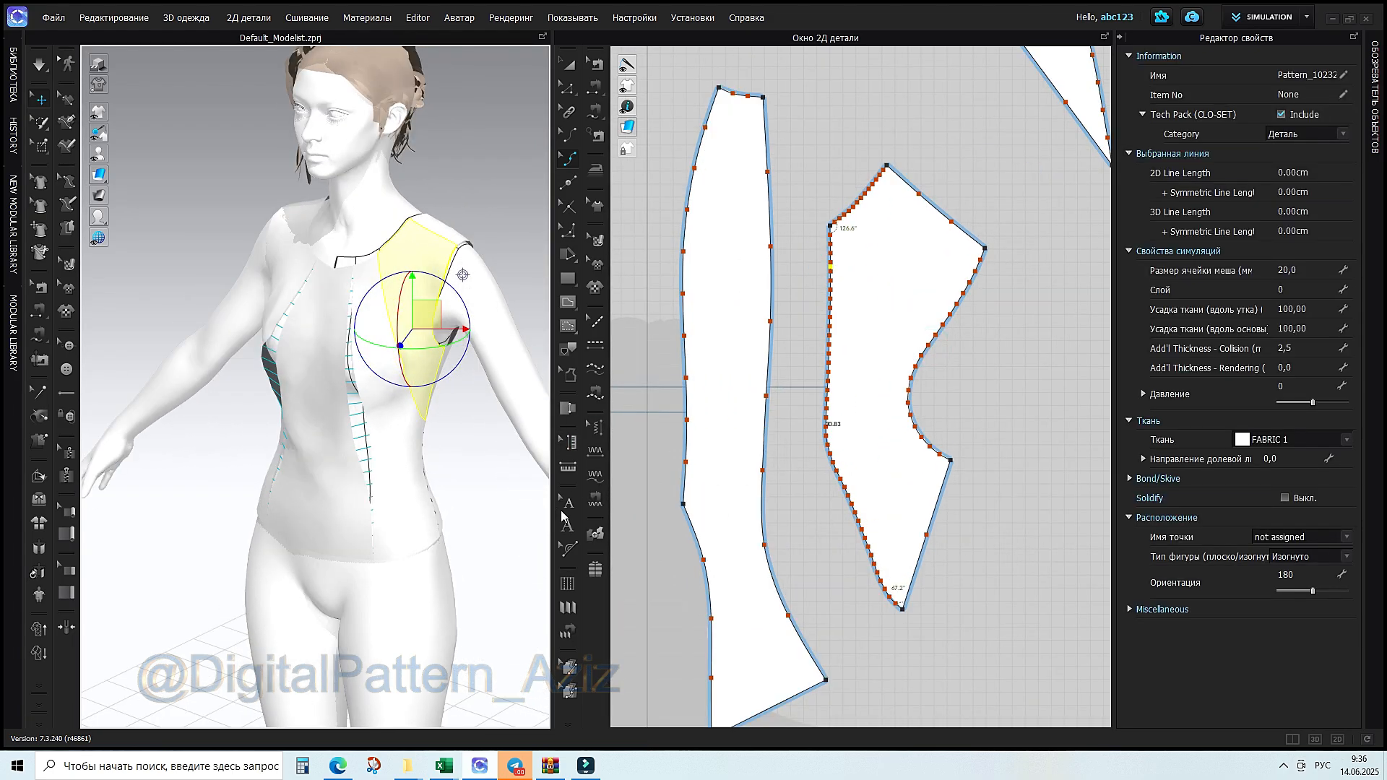
{"action": "right_click_drag", "start_coordinate": [903, 330], "coordinate": [930, 338]}
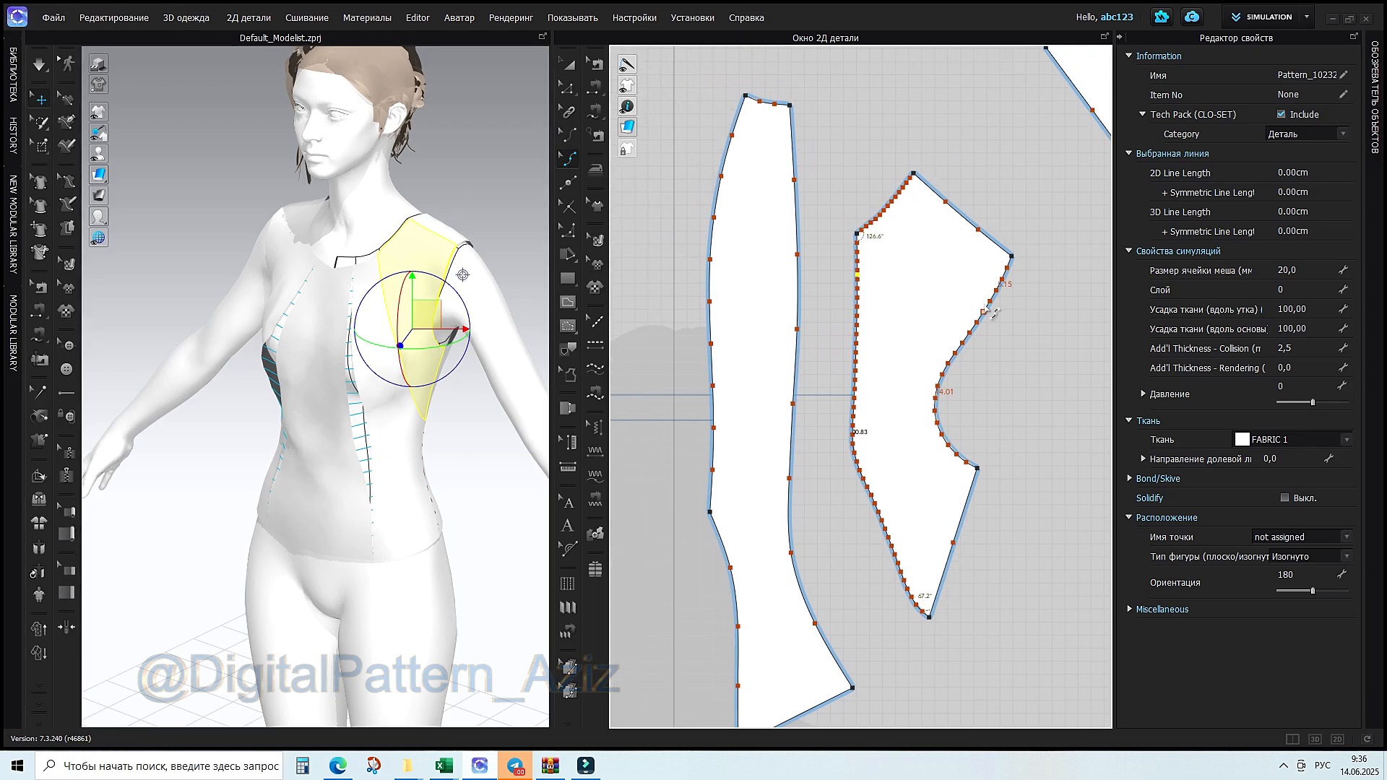
{"action": "left_click_drag", "start_coordinate": [947, 260], "coordinate": [997, 362]}
{"action": "key", "text": "Delete"}
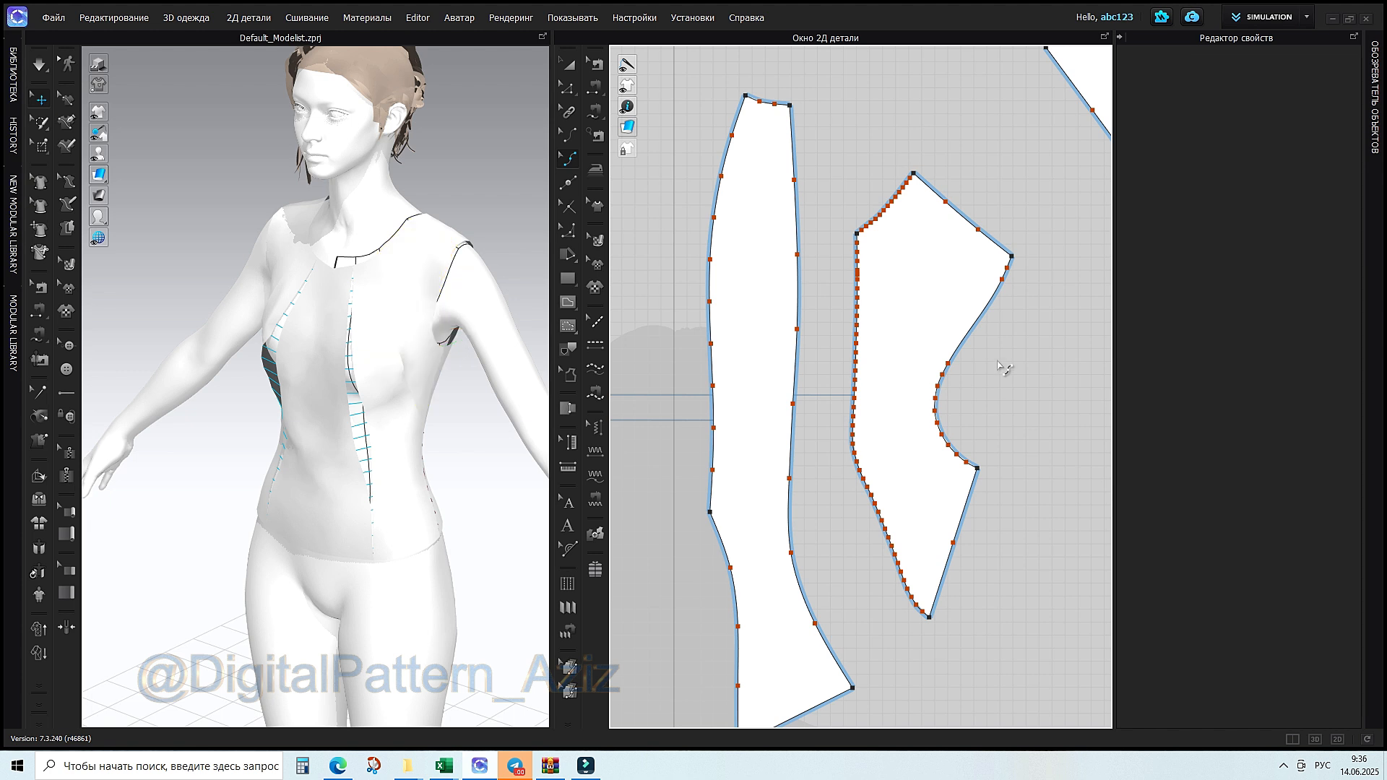
Place a curve point on the upper armhole of the front shoulder panel and shift it slightly to smooth the curve
{"action": "left_click", "coordinate": [975, 322]}
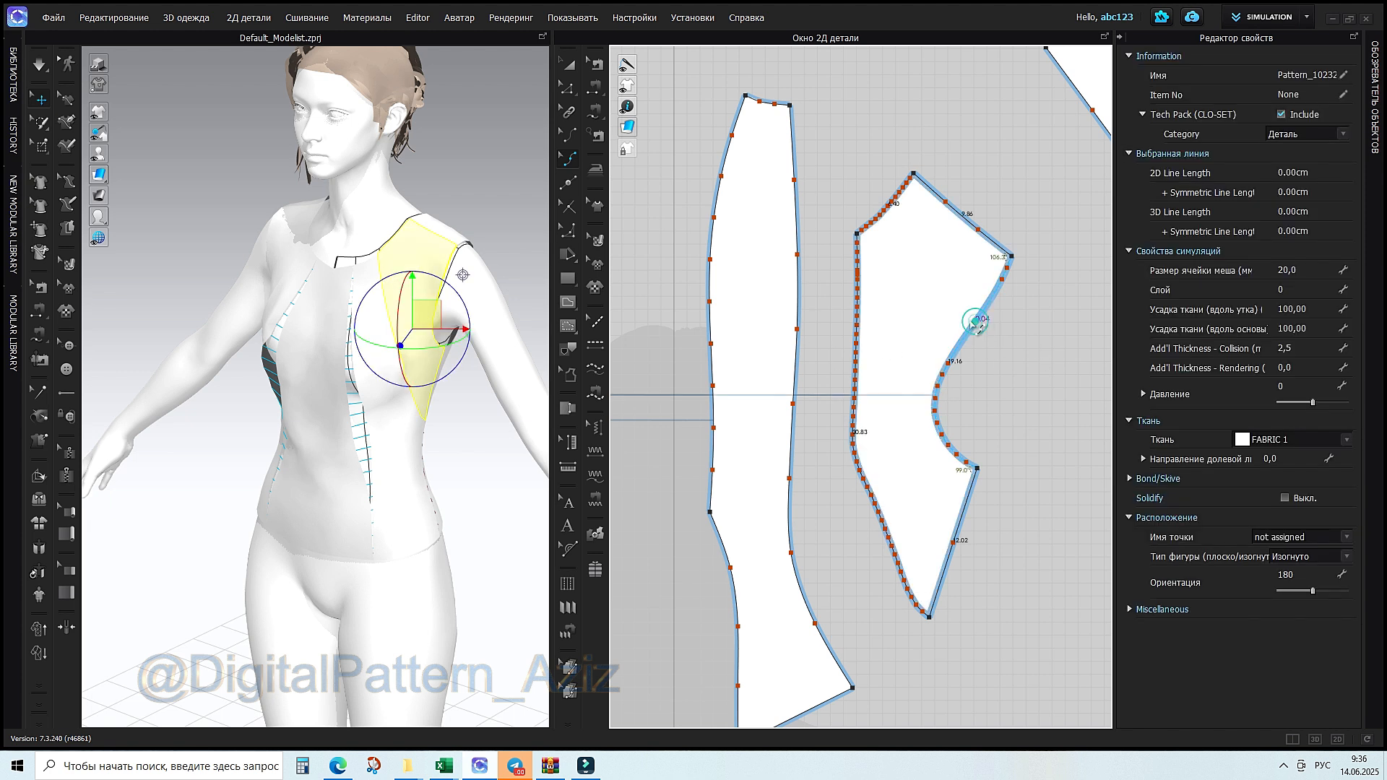
{"action": "left_click_drag", "start_coordinate": [970, 325], "coordinate": [973, 327]}
{"action": "scroll", "coordinate": [963, 415], "scroll_direction": "down", "scroll_amount": 3}
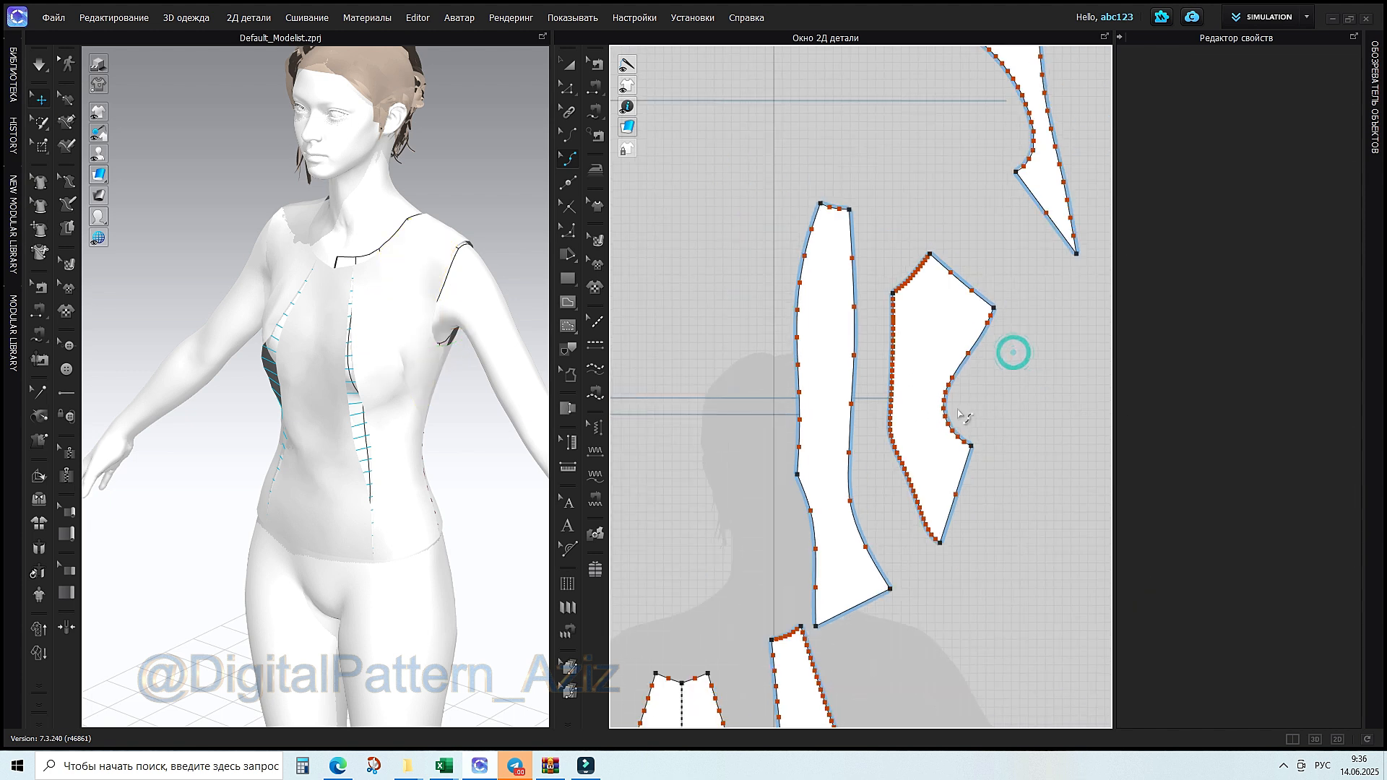
Delete the curve points along the lower inner seam of the front shoulder panel, leaving those near its tip
{"action": "scroll", "coordinate": [890, 329], "scroll_direction": "up", "scroll_amount": 2}
{"action": "left_click_drag", "start_coordinate": [871, 457], "coordinate": [942, 593]}
{"action": "key", "text": "Delete"}
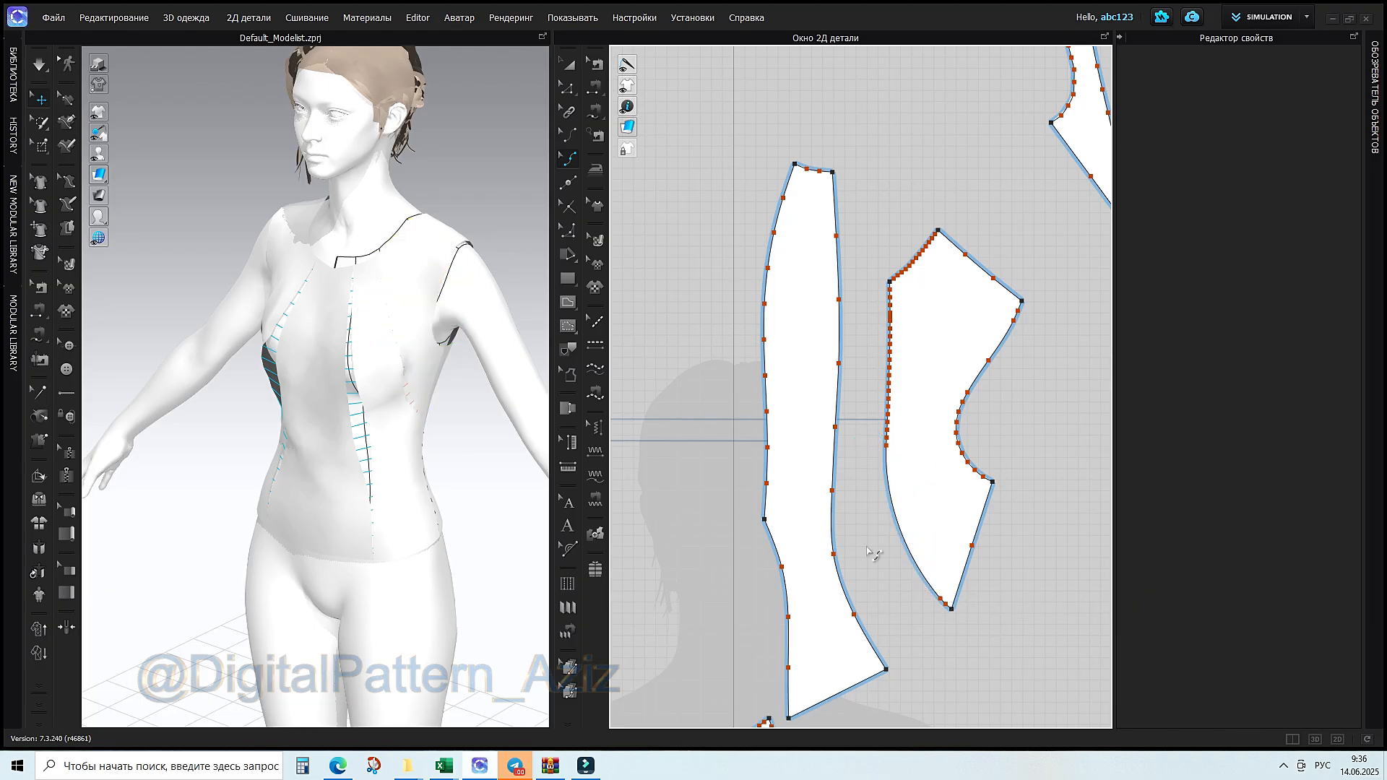
{"action": "scroll", "coordinate": [1059, 351], "scroll_direction": "down", "scroll_amount": 3}
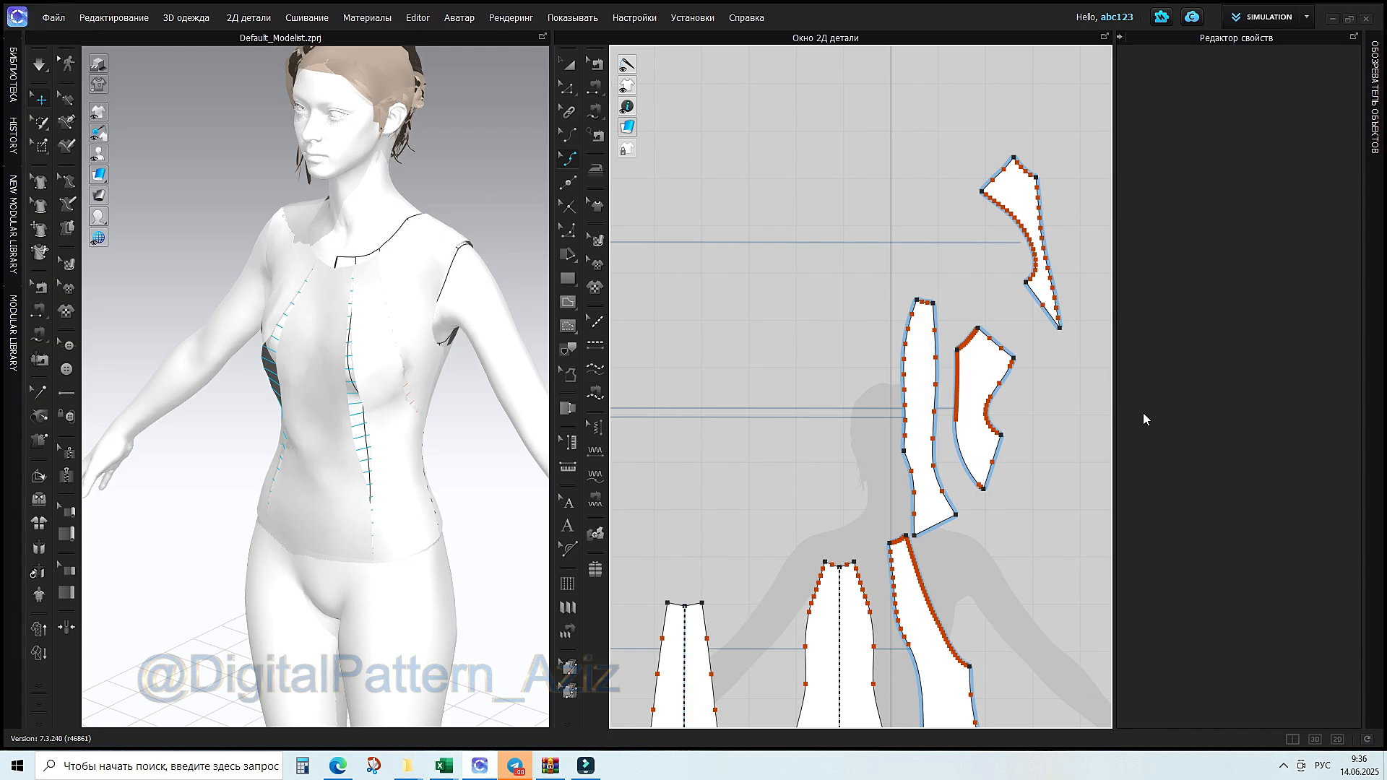
Use Edit Curvature to bend the side front panel's inner seam slightly into the panel at bust height
{"action": "scroll", "coordinate": [965, 294], "scroll_direction": "up", "scroll_amount": 2}
{"action": "scroll", "coordinate": [1031, 365], "scroll_direction": "up", "scroll_amount": 3}
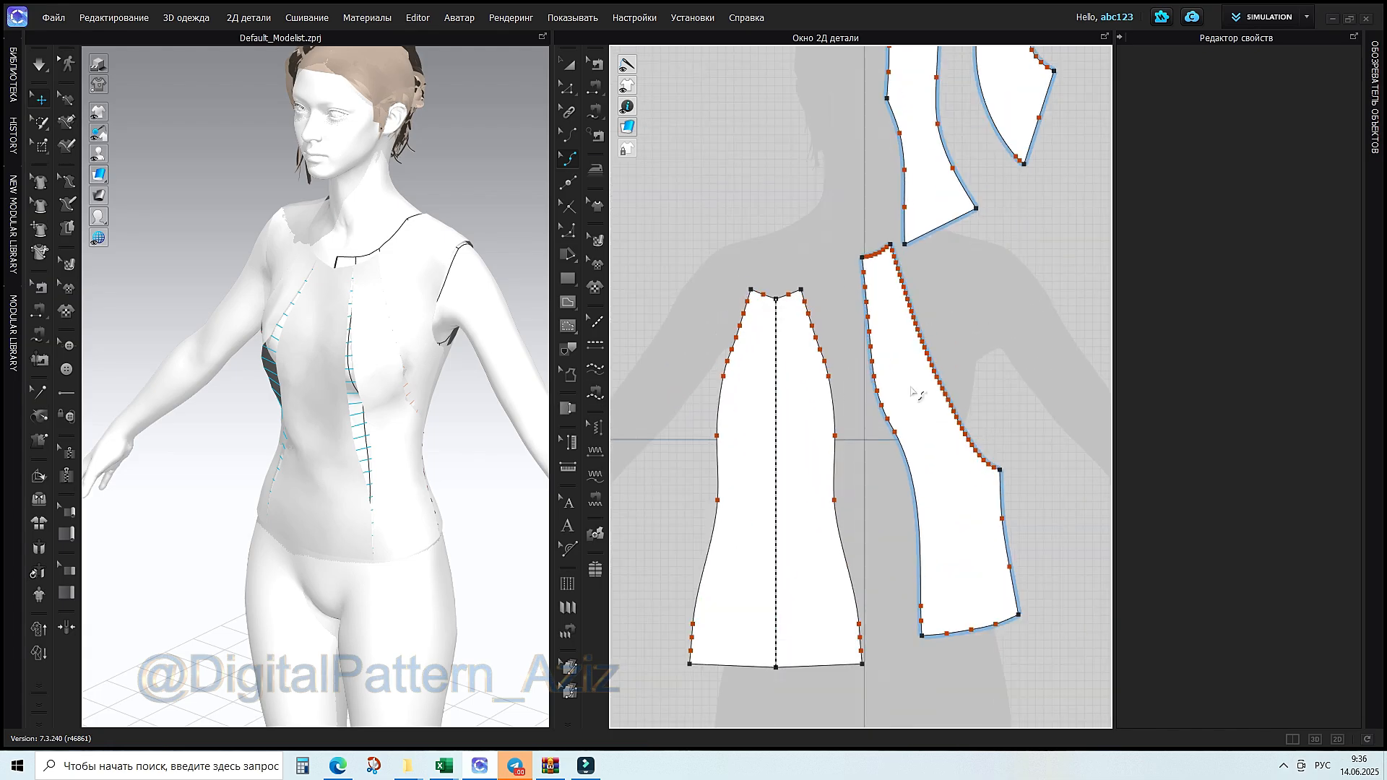
{"action": "left_click", "coordinate": [569, 138]}
{"action": "left_click", "coordinate": [876, 379]}
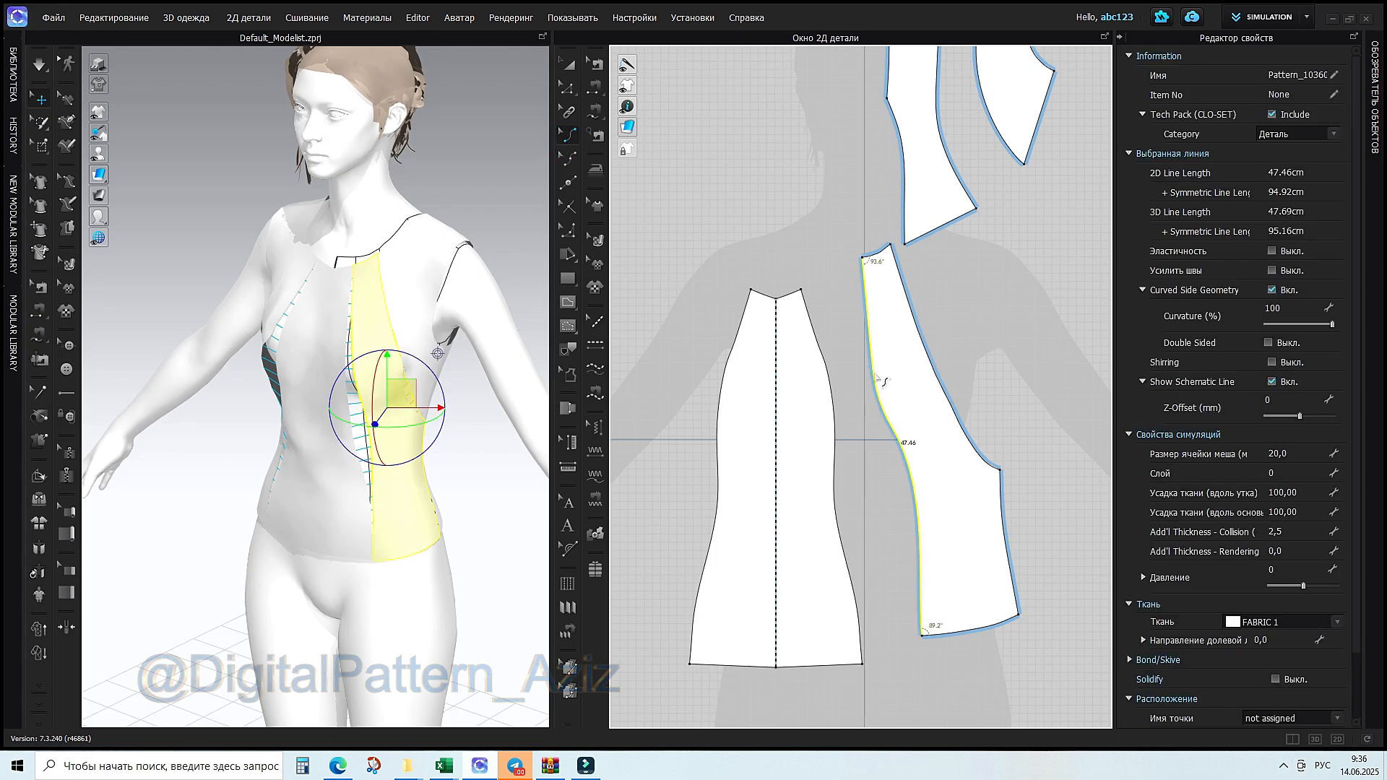
{"action": "left_click_drag", "start_coordinate": [876, 376], "coordinate": [880, 377]}
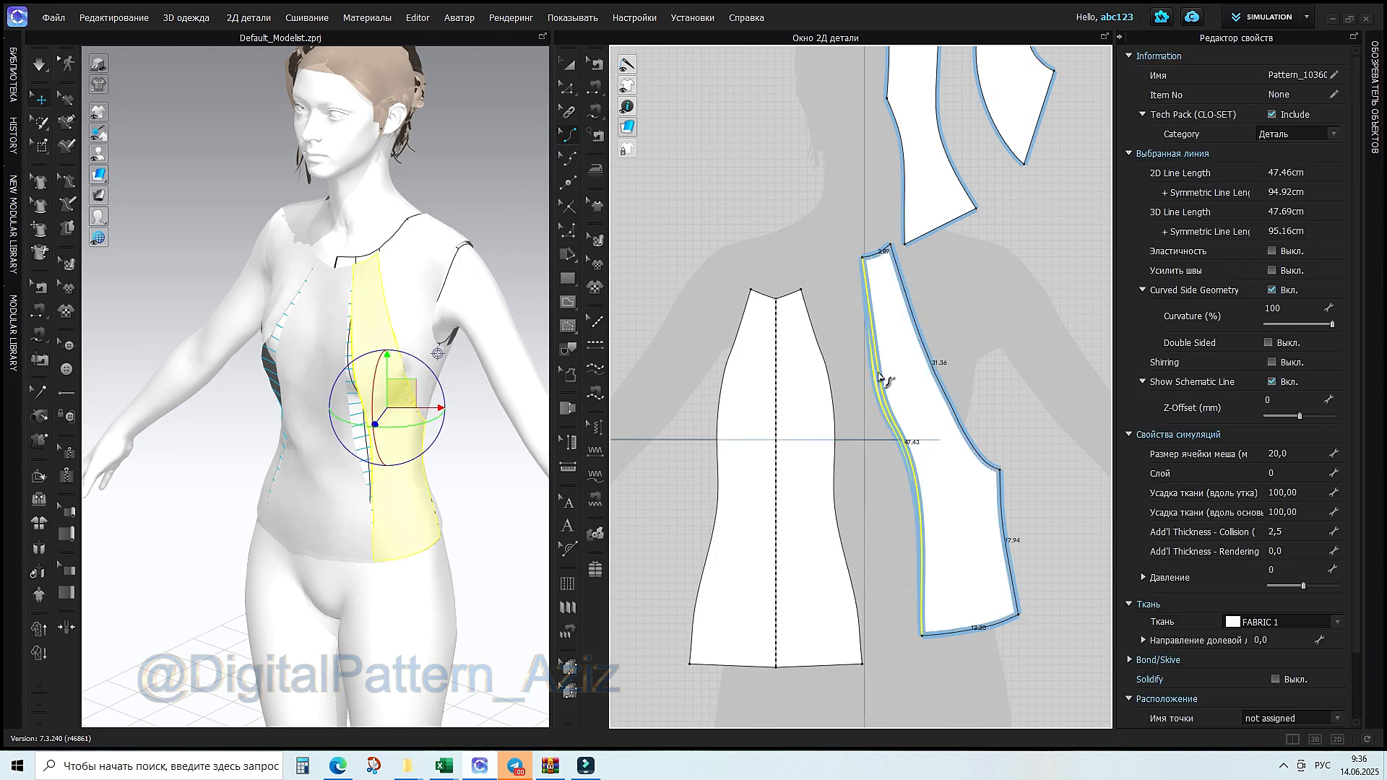
{"action": "left_click_drag", "start_coordinate": [880, 377], "coordinate": [879, 377]}
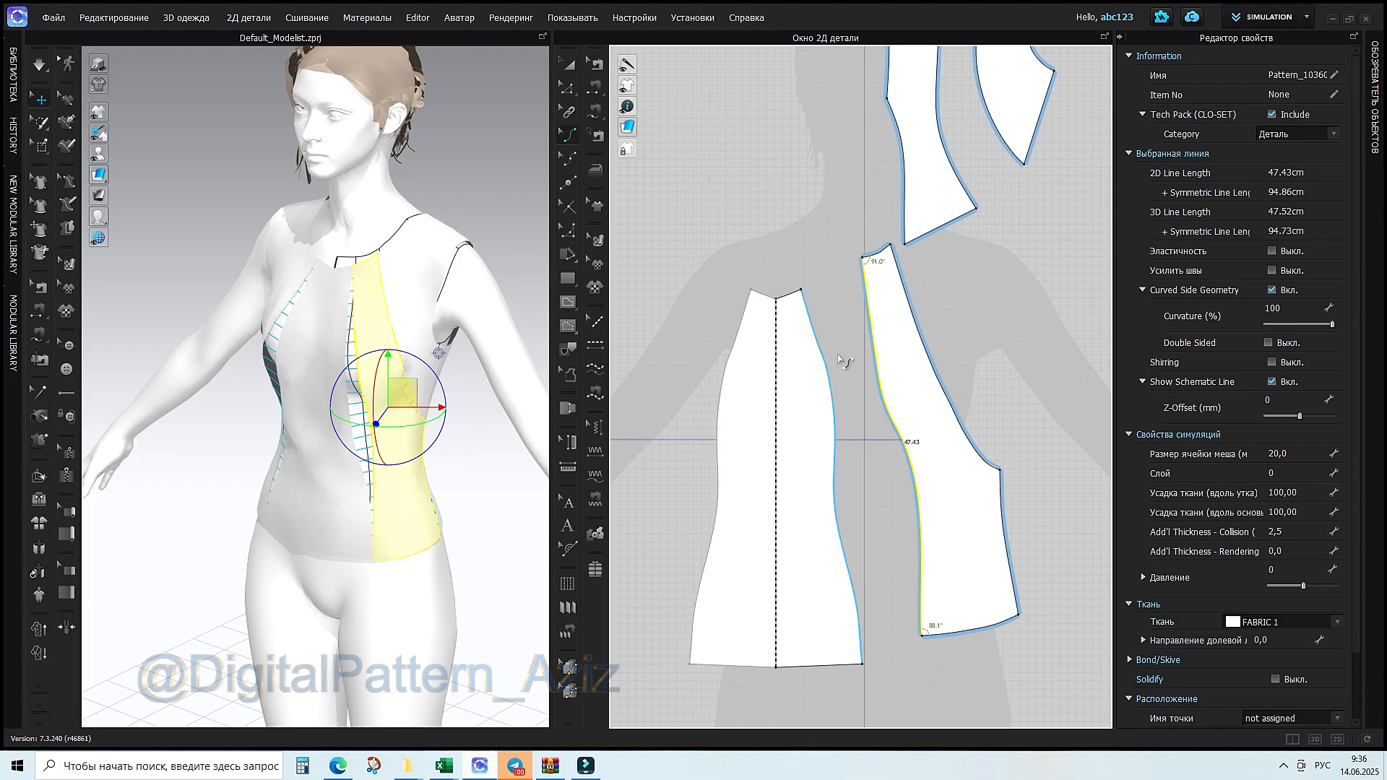
{"action": "scroll", "coordinate": [859, 388], "scroll_direction": "down", "scroll_amount": 1}
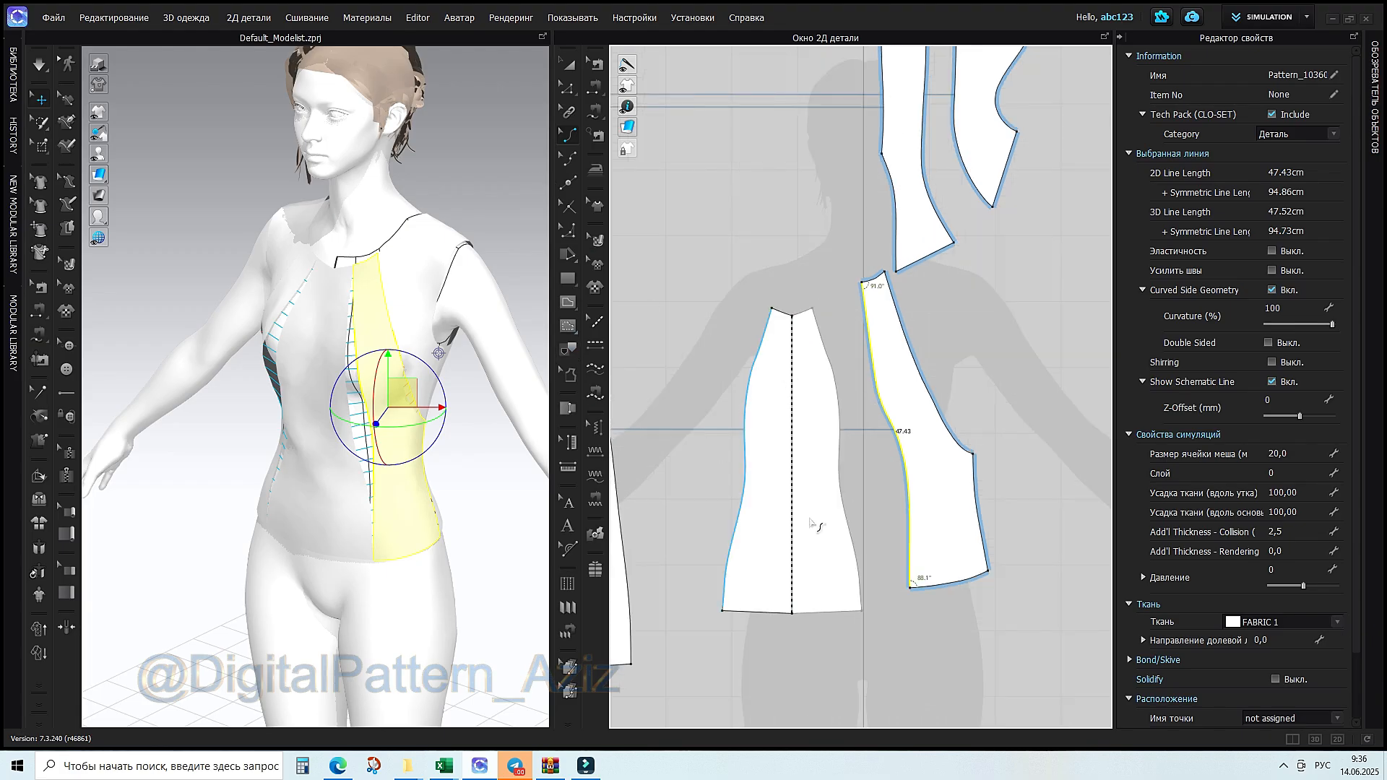
{"action": "right_click", "coordinate": [870, 486]}
{"action": "left_click", "coordinate": [966, 386]}
{"action": "scroll", "coordinate": [923, 460], "scroll_direction": "down", "scroll_amount": 4}
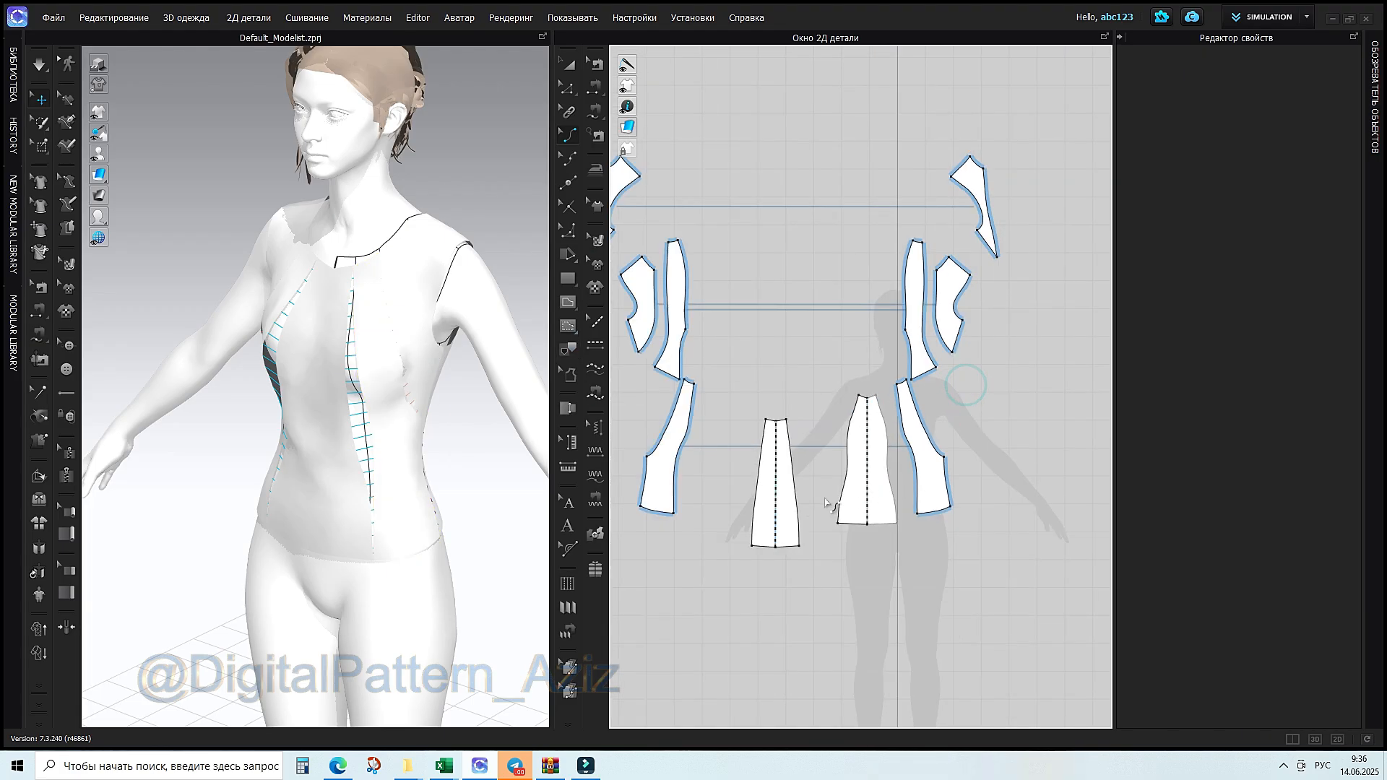
Simulate the top with its reshaped panel seams and turn it to check the front and the back centre panel
{"action": "right_click_drag", "start_coordinate": [726, 475], "coordinate": [838, 514]}
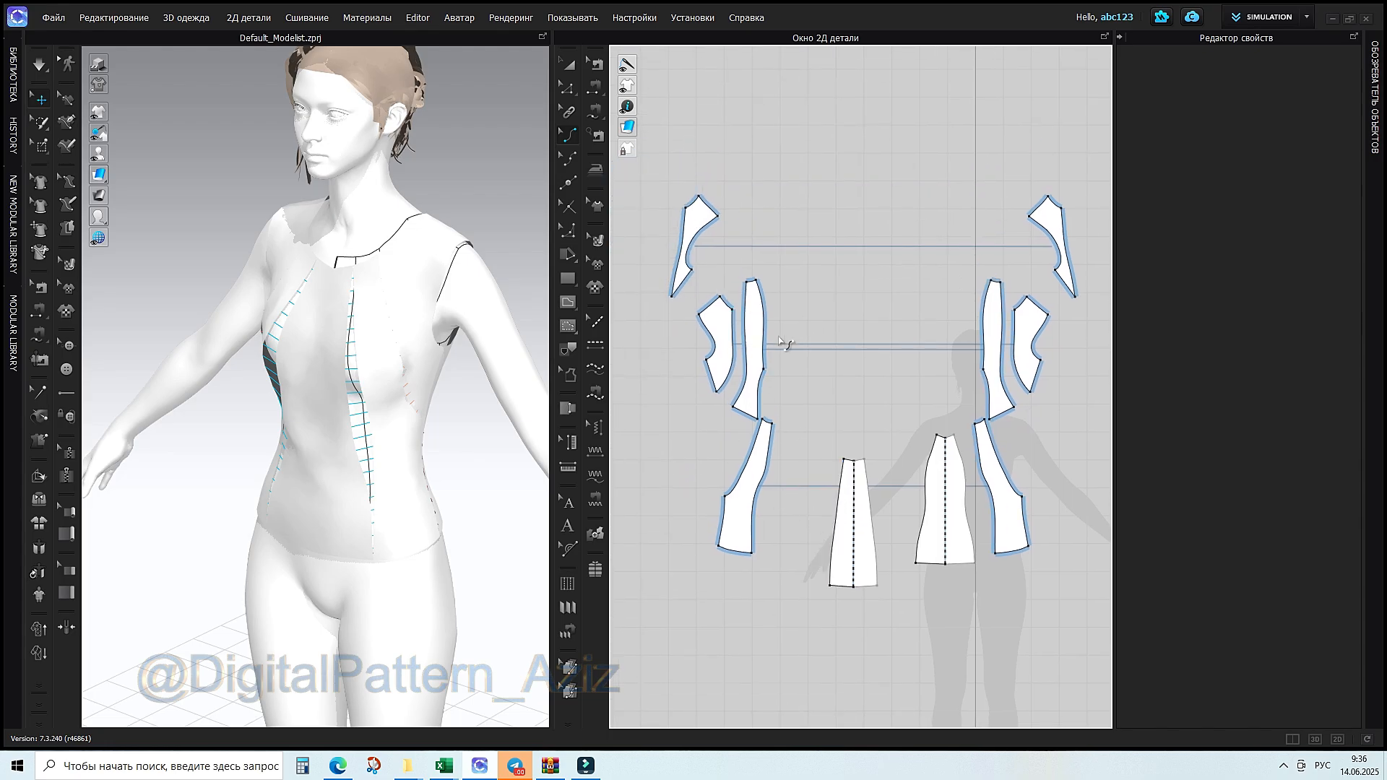
{"action": "scroll", "coordinate": [782, 342], "scroll_direction": "up", "scroll_amount": 5}
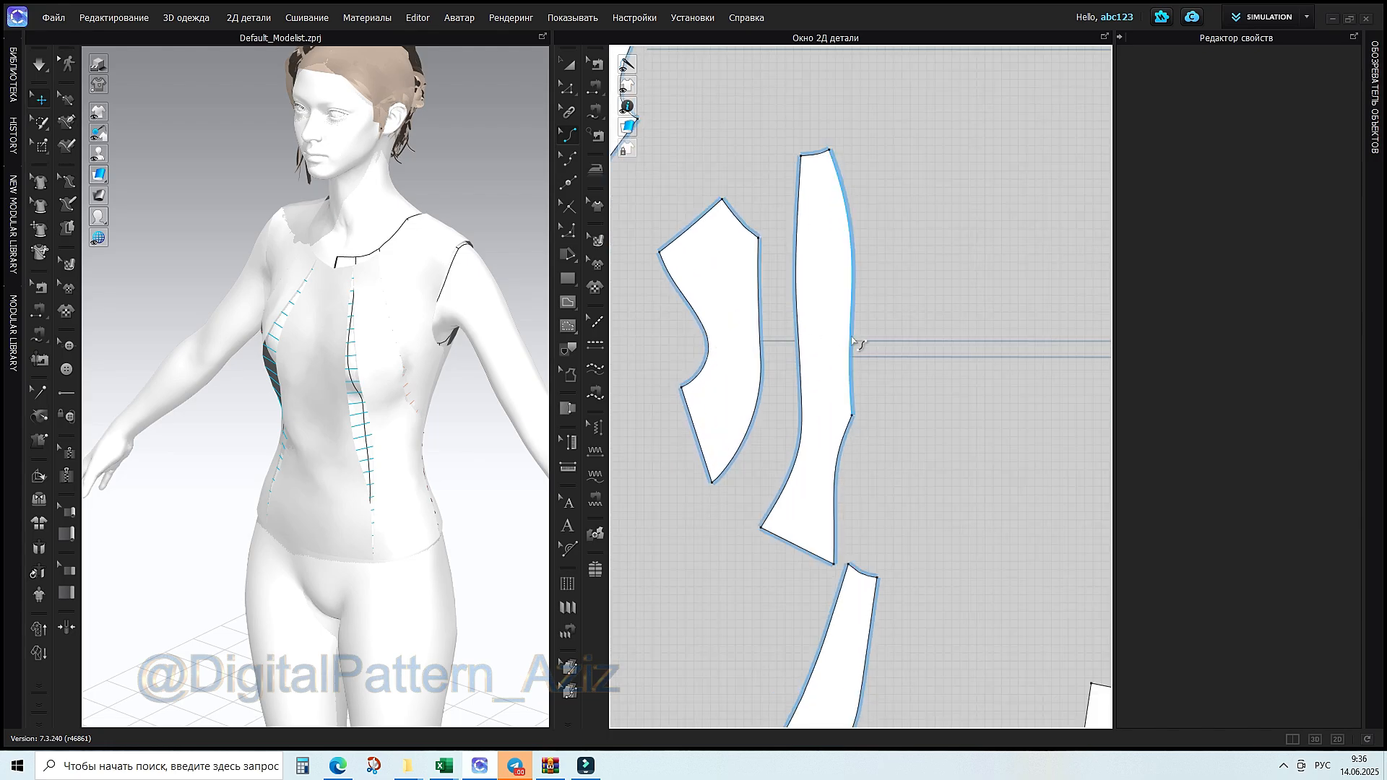
{"action": "scroll", "coordinate": [925, 564], "scroll_direction": "down", "scroll_amount": 3}
{"action": "middle_click_drag", "start_coordinate": [917, 552], "coordinate": [668, 214]}
{"action": "middle_click_drag", "start_coordinate": [885, 397], "coordinate": [761, 406]}
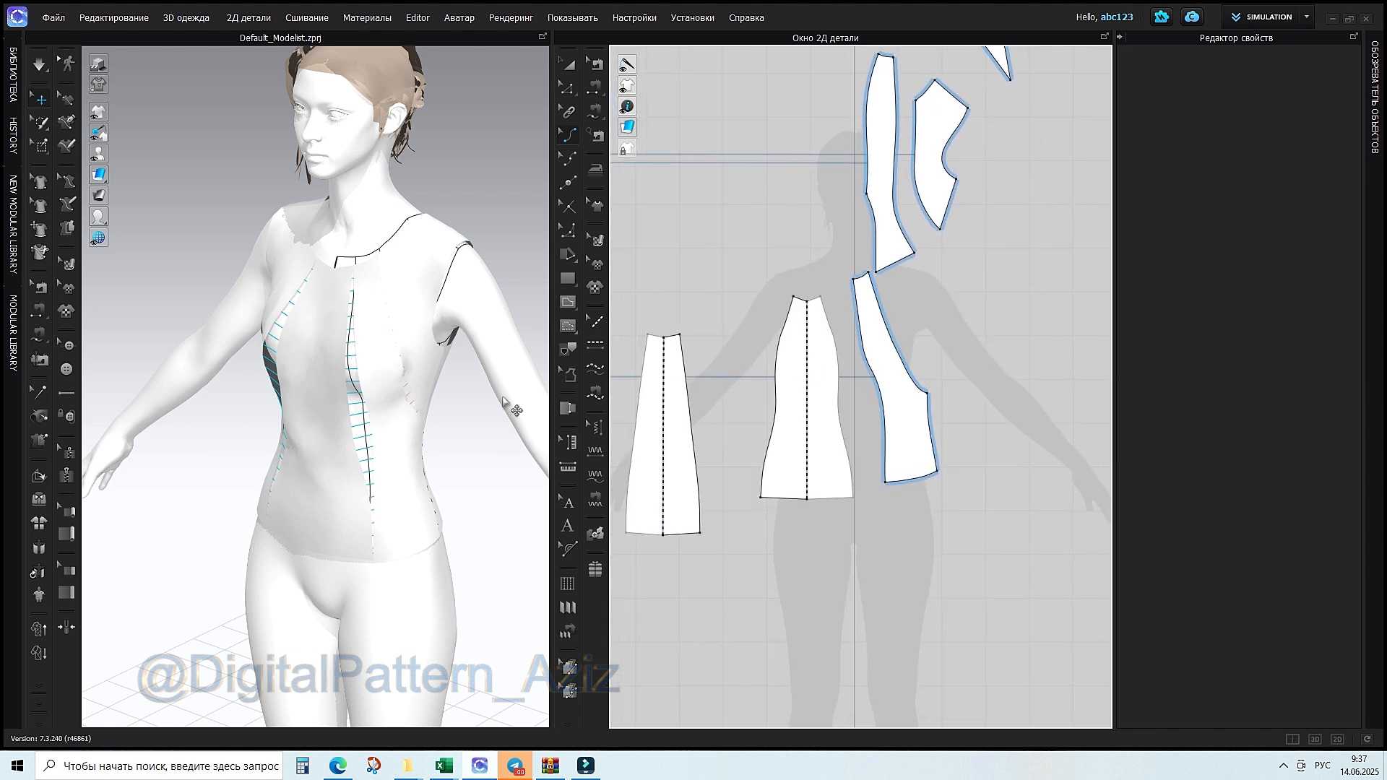
{"action": "left_click", "coordinate": [40, 66]}
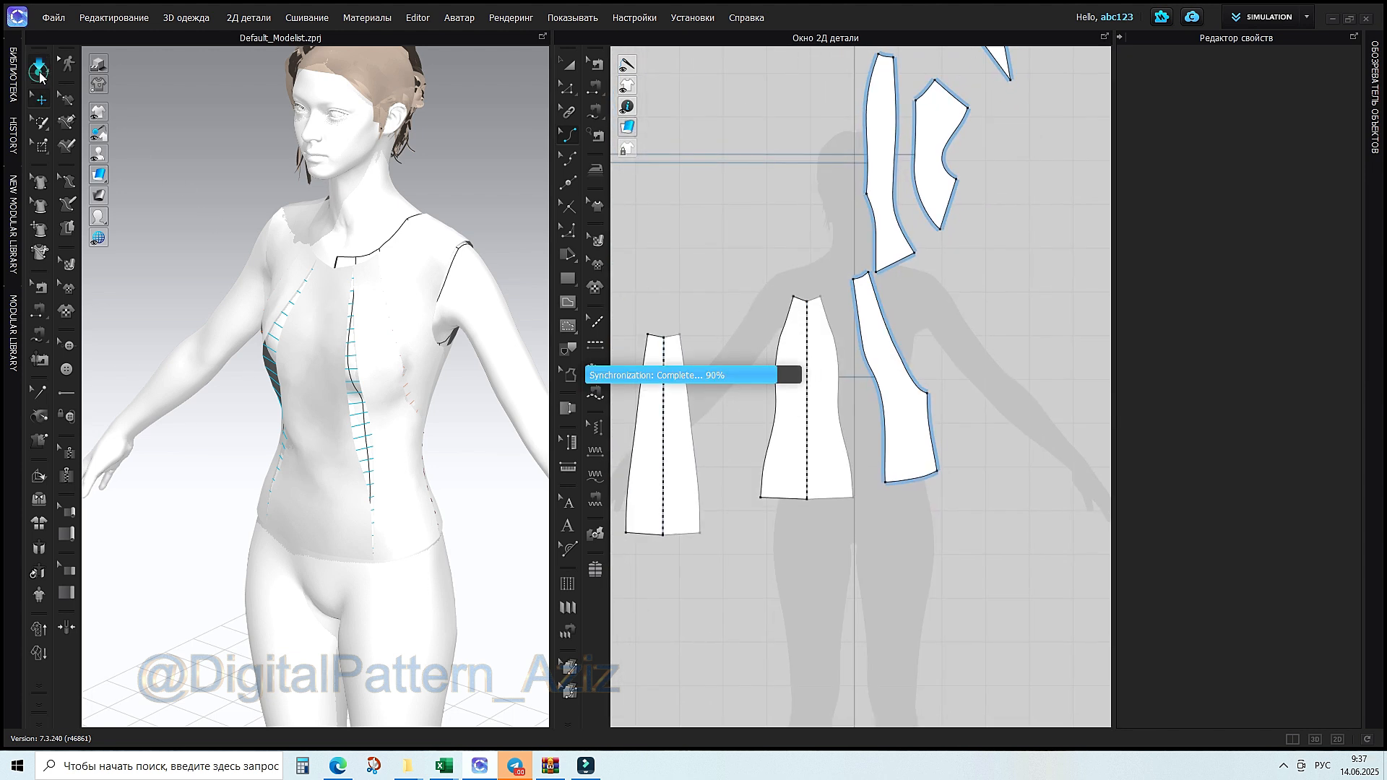
{"action": "right_click_drag", "start_coordinate": [432, 482], "coordinate": [524, 441]}
{"action": "scroll", "coordinate": [347, 402], "scroll_direction": "up", "scroll_amount": 3}
{"action": "left_click", "coordinate": [367, 409]}
{"action": "right_click_drag", "start_coordinate": [348, 492], "coordinate": [588, 484]}
{"action": "left_click", "coordinate": [322, 423]}
{"action": "scroll", "coordinate": [329, 418], "scroll_direction": "down", "scroll_amount": 3}
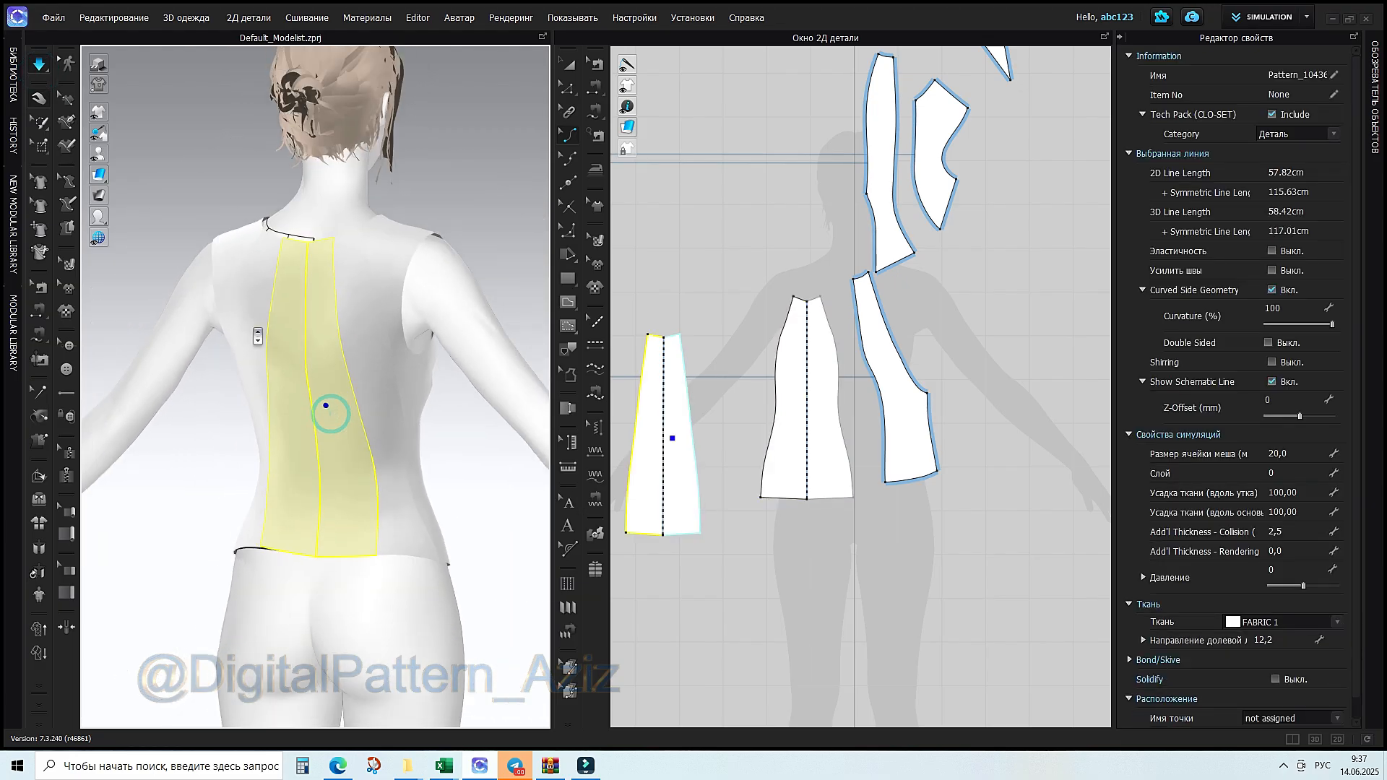
Preview the top's seam and silhouette lines from the front in Schematic Render and close that preview
{"action": "left_click", "coordinate": [101, 86]}
{"action": "right_click_drag", "start_coordinate": [455, 457], "coordinate": [121, 474]}
{"action": "scroll", "coordinate": [473, 453], "scroll_direction": "down", "scroll_amount": 2}
{"action": "right_click_drag", "start_coordinate": [473, 452], "coordinate": [532, 436]}
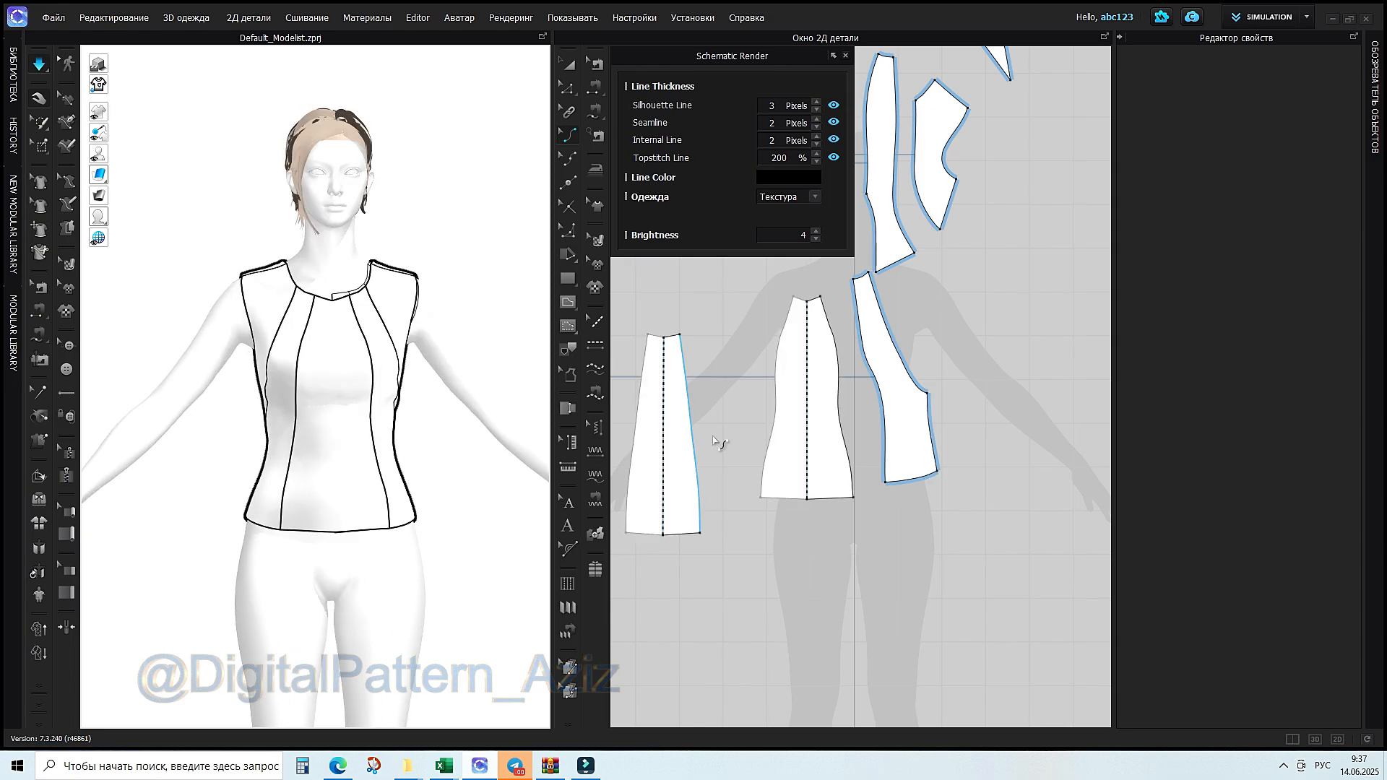
{"action": "left_click", "coordinate": [845, 57]}
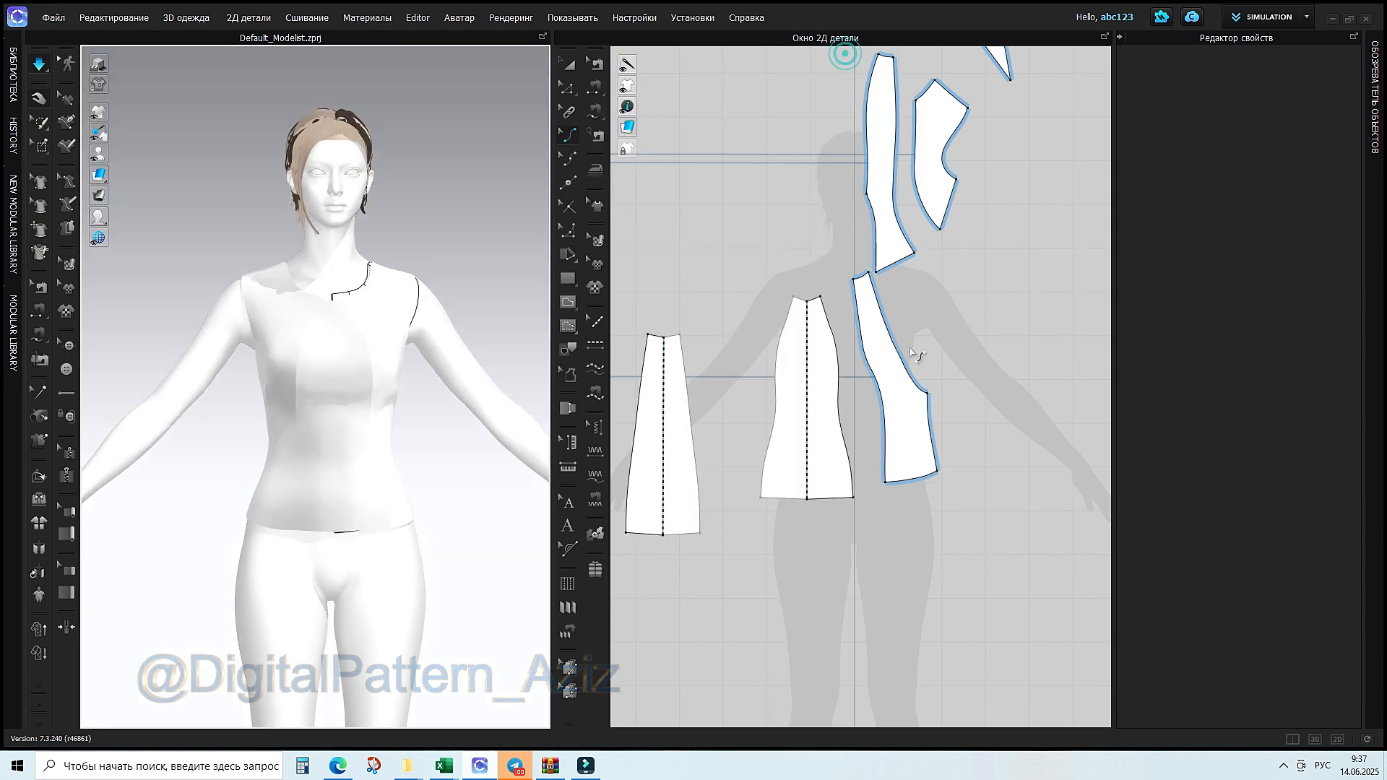
Widen the 3D window and display the avatar with its textured skin in a front view
{"action": "right_click_drag", "start_coordinate": [371, 392], "coordinate": [517, 443]}
{"action": "right_click_drag", "start_coordinate": [379, 487], "coordinate": [508, 402]}
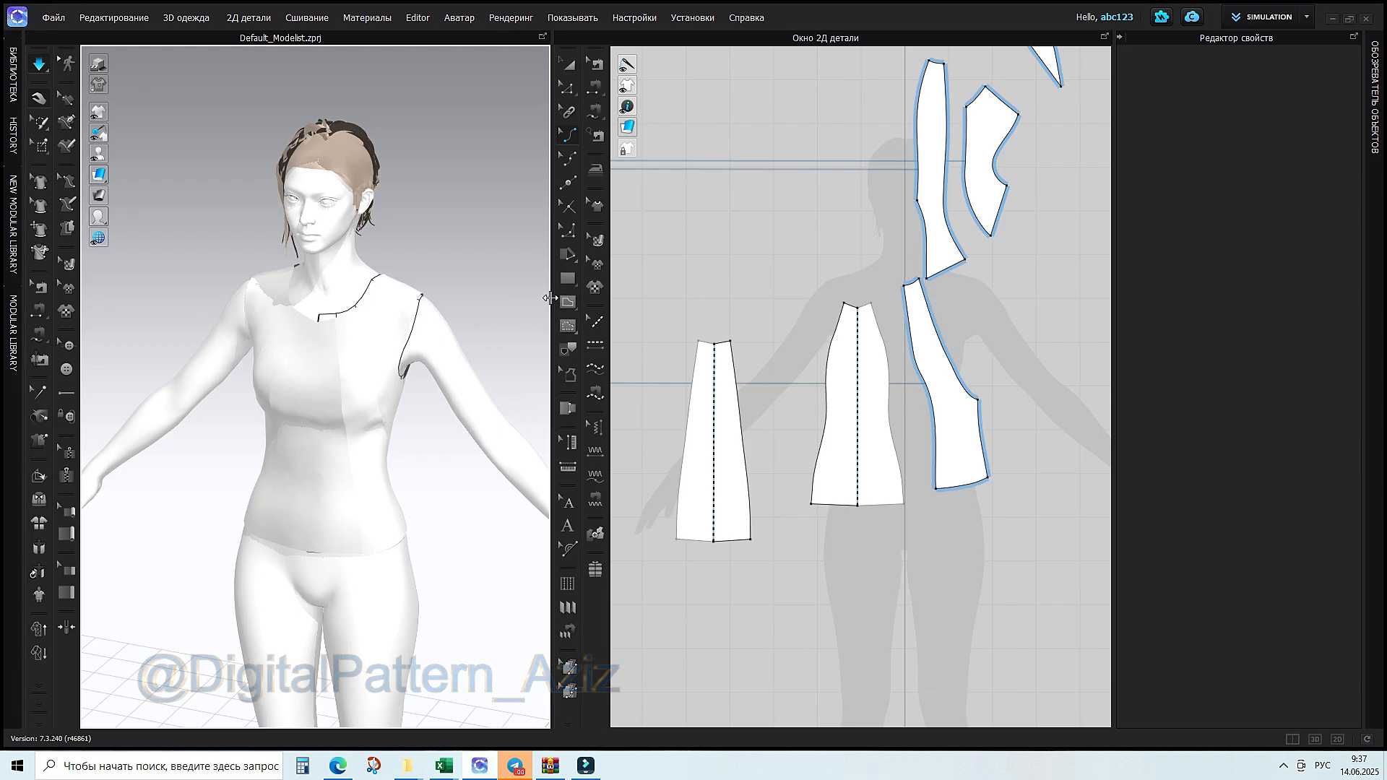
{"action": "left_click_drag", "start_coordinate": [551, 298], "coordinate": [662, 299]}
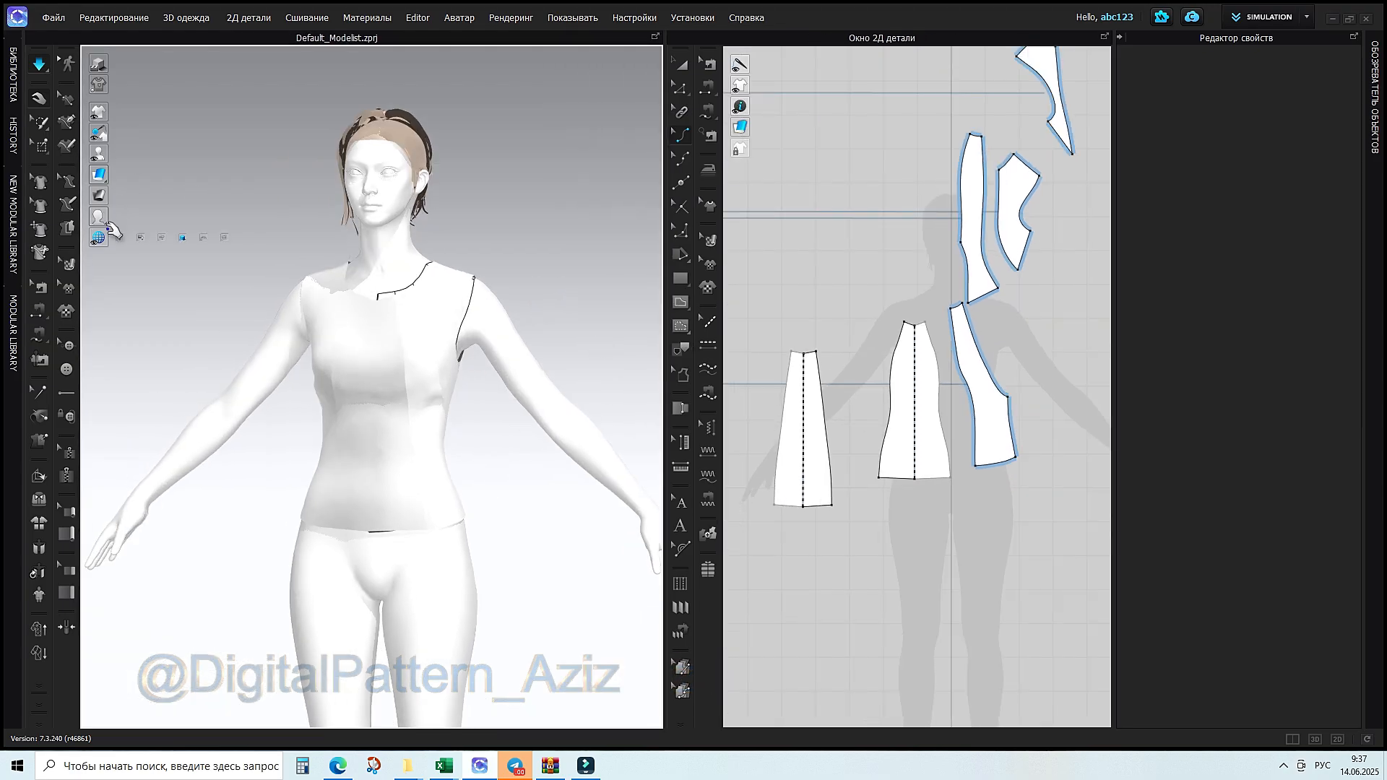
{"action": "left_click", "coordinate": [122, 217]}
{"action": "right_click_drag", "start_coordinate": [415, 430], "coordinate": [483, 508]}
{"action": "middle_click_drag", "start_coordinate": [483, 508], "coordinate": [496, 430]}
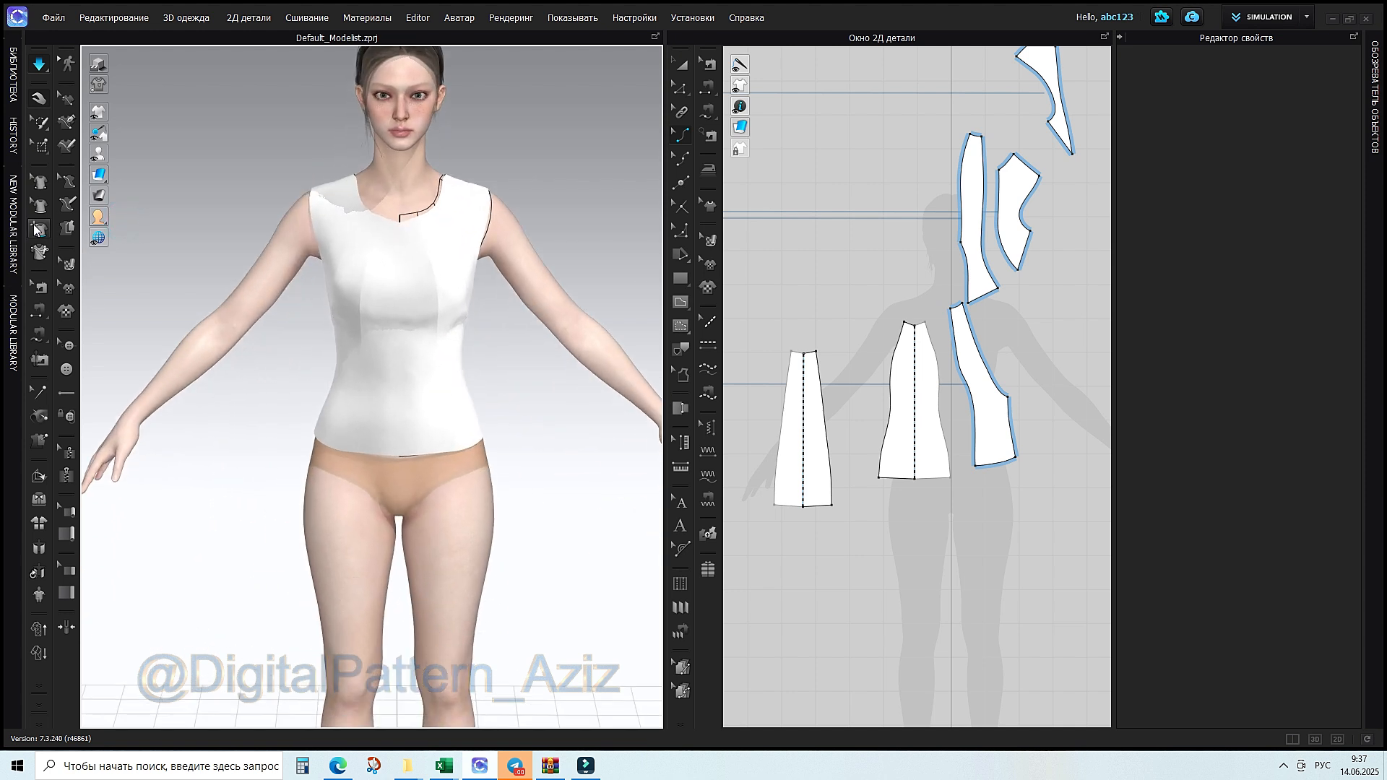
Use Move Styleline to lower the whole hem of the top by about 8 cm
{"action": "left_click", "coordinate": [37, 230]}
{"action": "right_click_drag", "start_coordinate": [449, 474], "coordinate": [402, 455]}
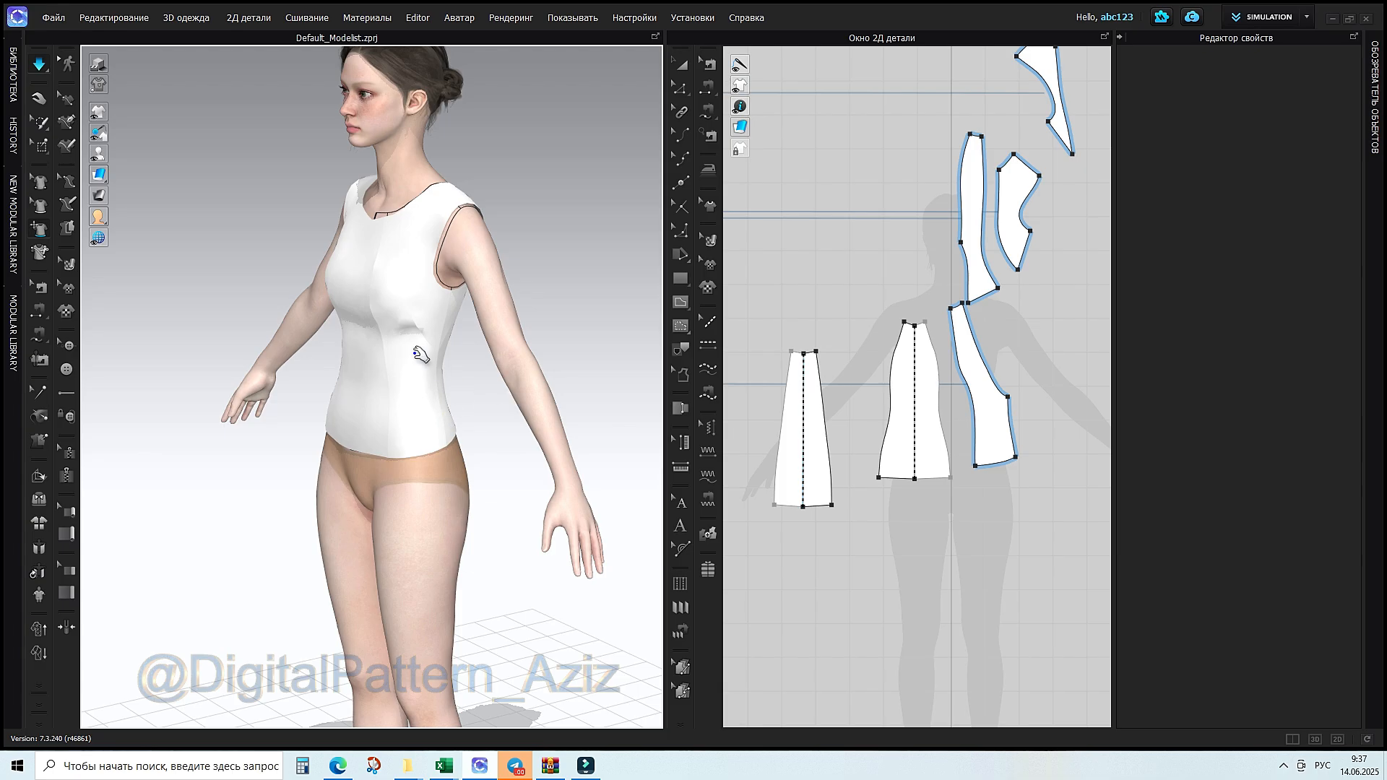
{"action": "right_click_drag", "start_coordinate": [490, 442], "coordinate": [412, 402]}
{"action": "left_click", "coordinate": [402, 402]}
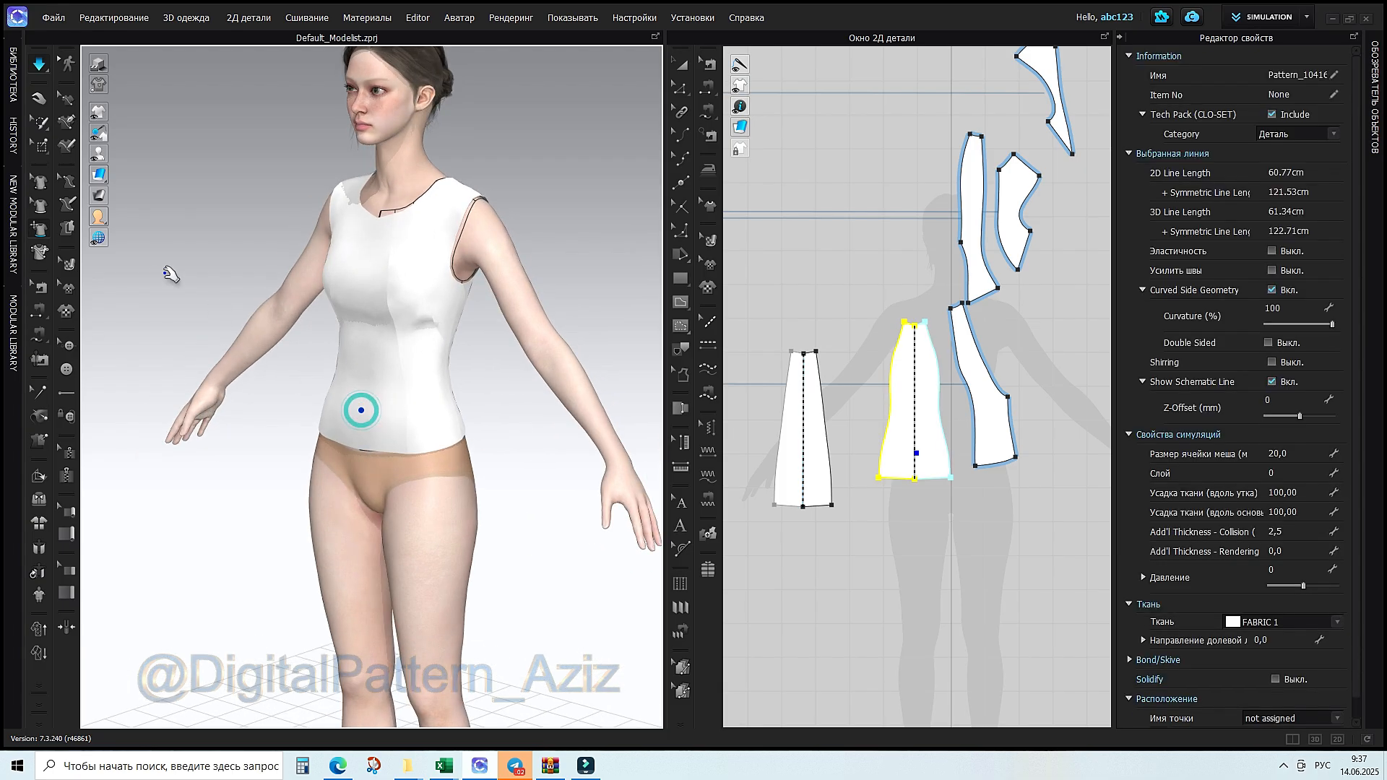
{"action": "left_click", "coordinate": [40, 229]}
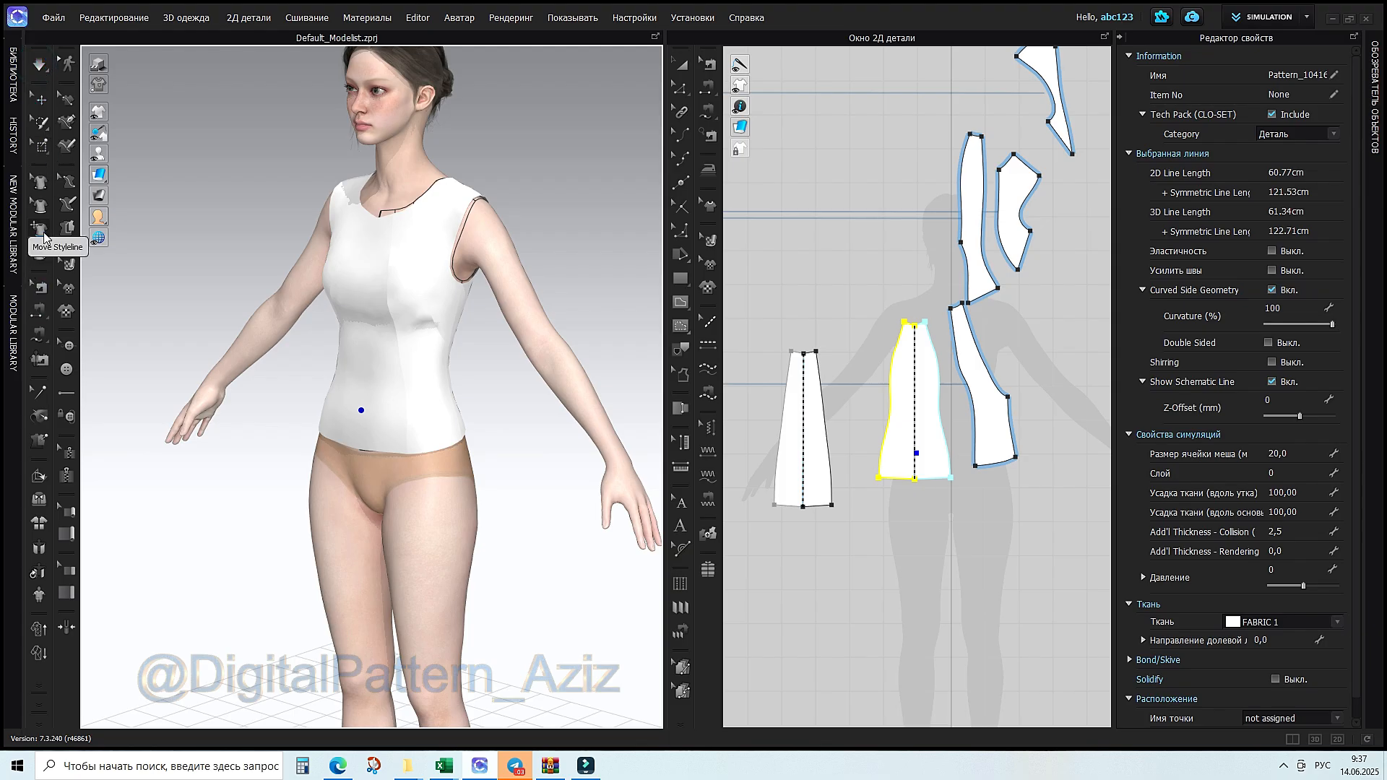
{"action": "left_click", "coordinate": [392, 435]}
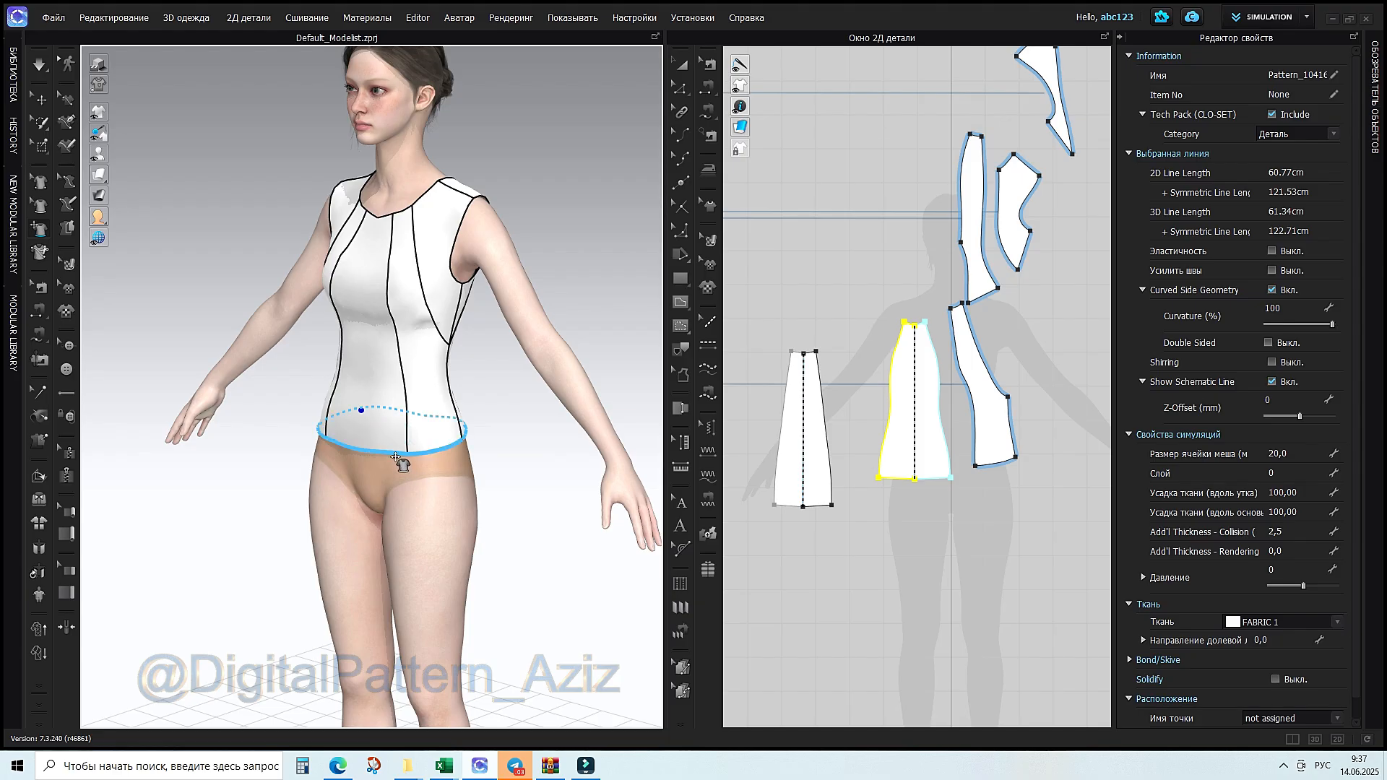
{"action": "left_click", "coordinate": [394, 451]}
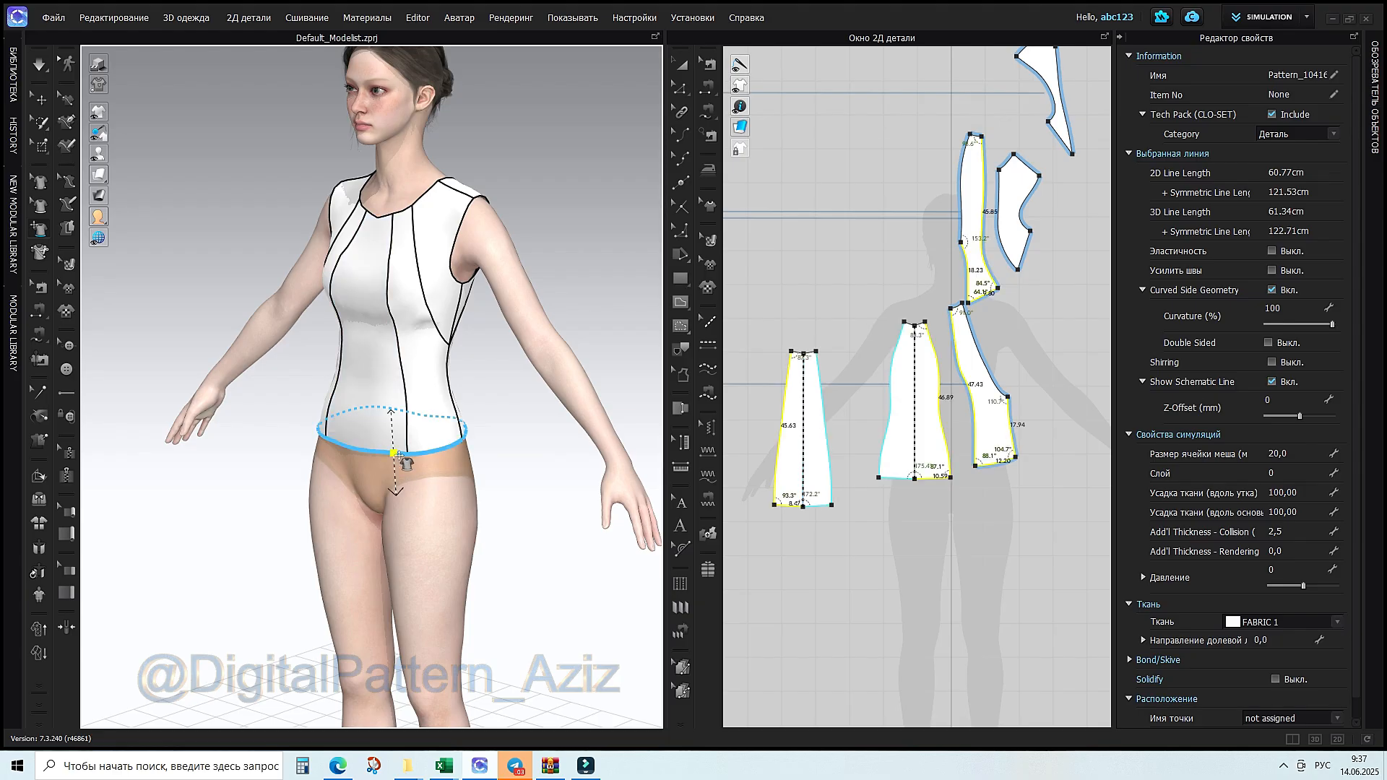
{"action": "left_click_drag", "start_coordinate": [395, 454], "coordinate": [397, 496]}
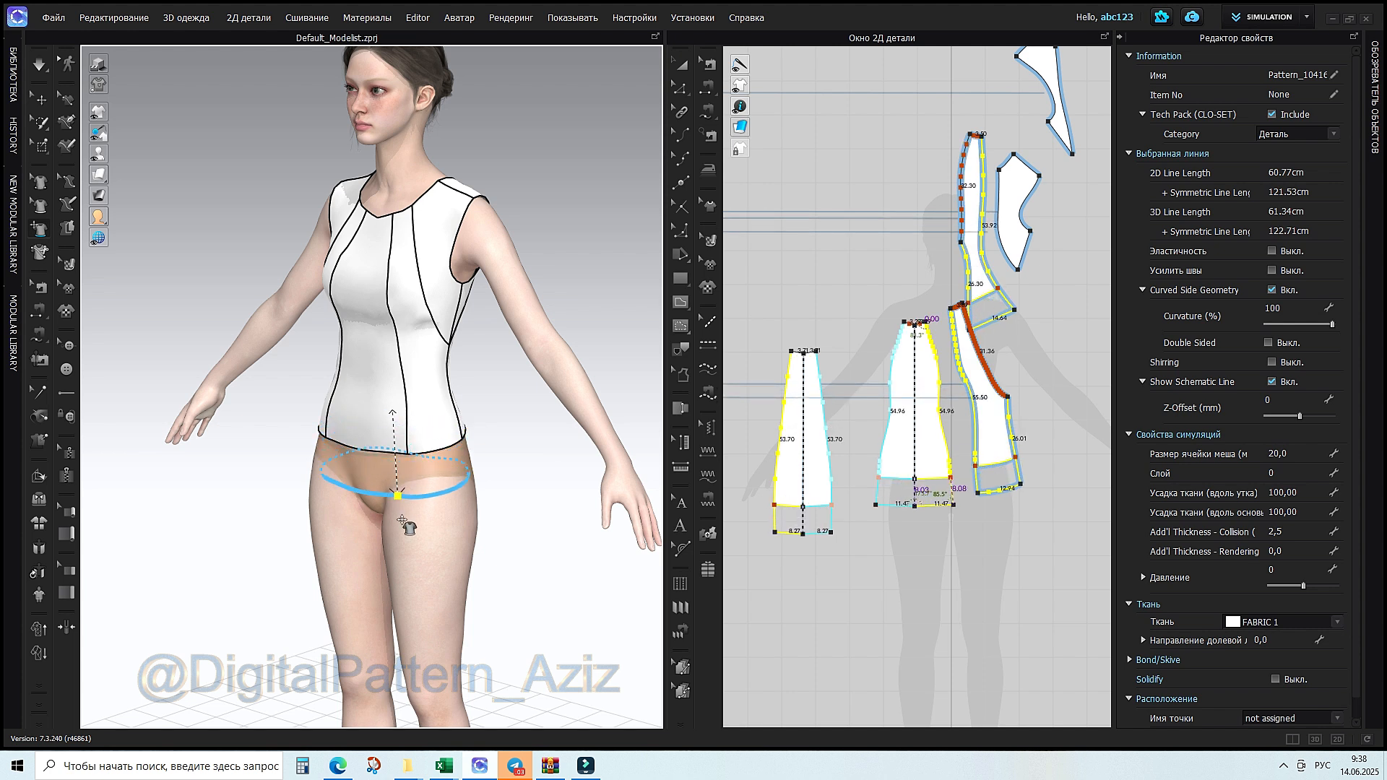
Simulate the lengthened top, check it from the back, front and side, and stop the simulation
{"action": "right_click_drag", "start_coordinate": [514, 496], "coordinate": [265, 508]}
{"action": "left_click", "coordinate": [40, 65]}
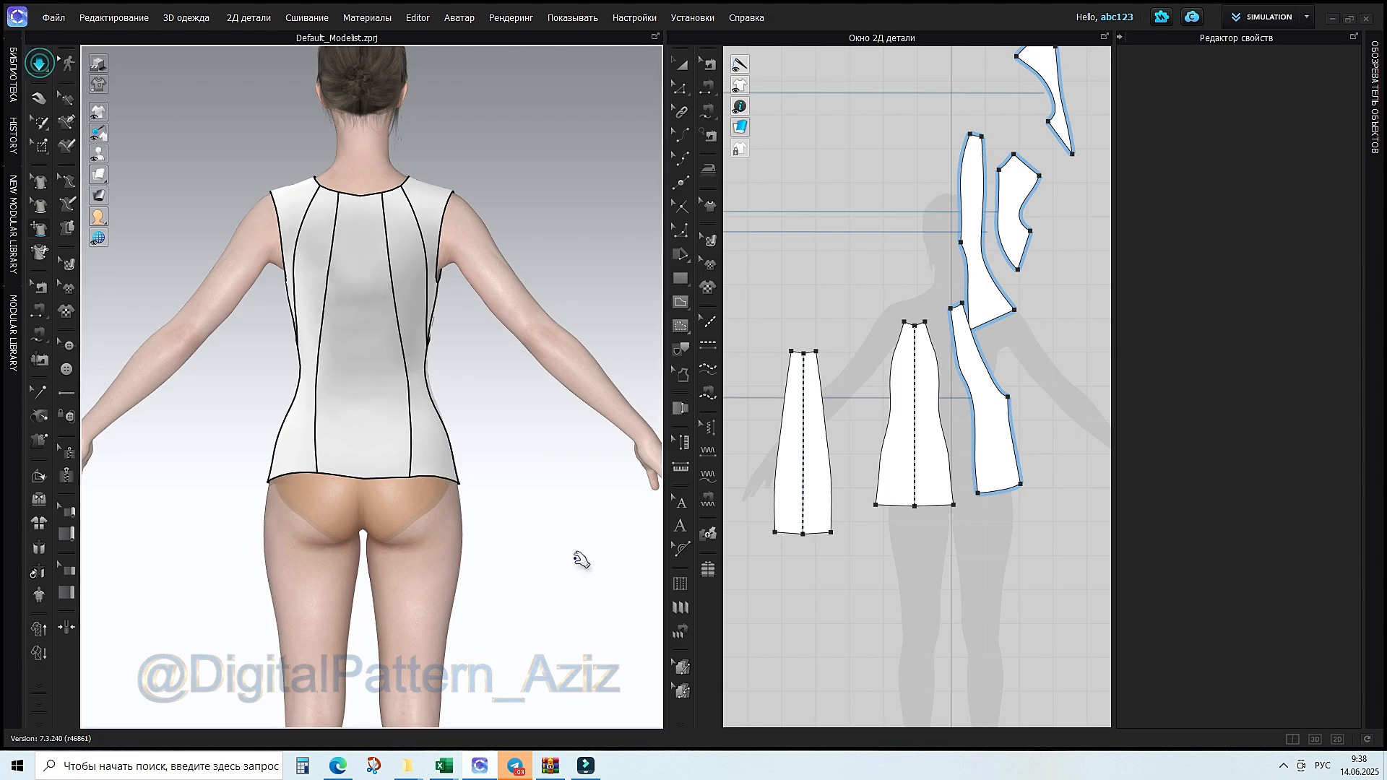
{"action": "right_click_drag", "start_coordinate": [530, 533], "coordinate": [857, 538]}
{"action": "right_click_drag", "start_coordinate": [572, 569], "coordinate": [398, 438]}
{"action": "right_click_drag", "start_coordinate": [419, 675], "coordinate": [438, 341]}
{"action": "right_click_drag", "start_coordinate": [524, 431], "coordinate": [555, 460]}
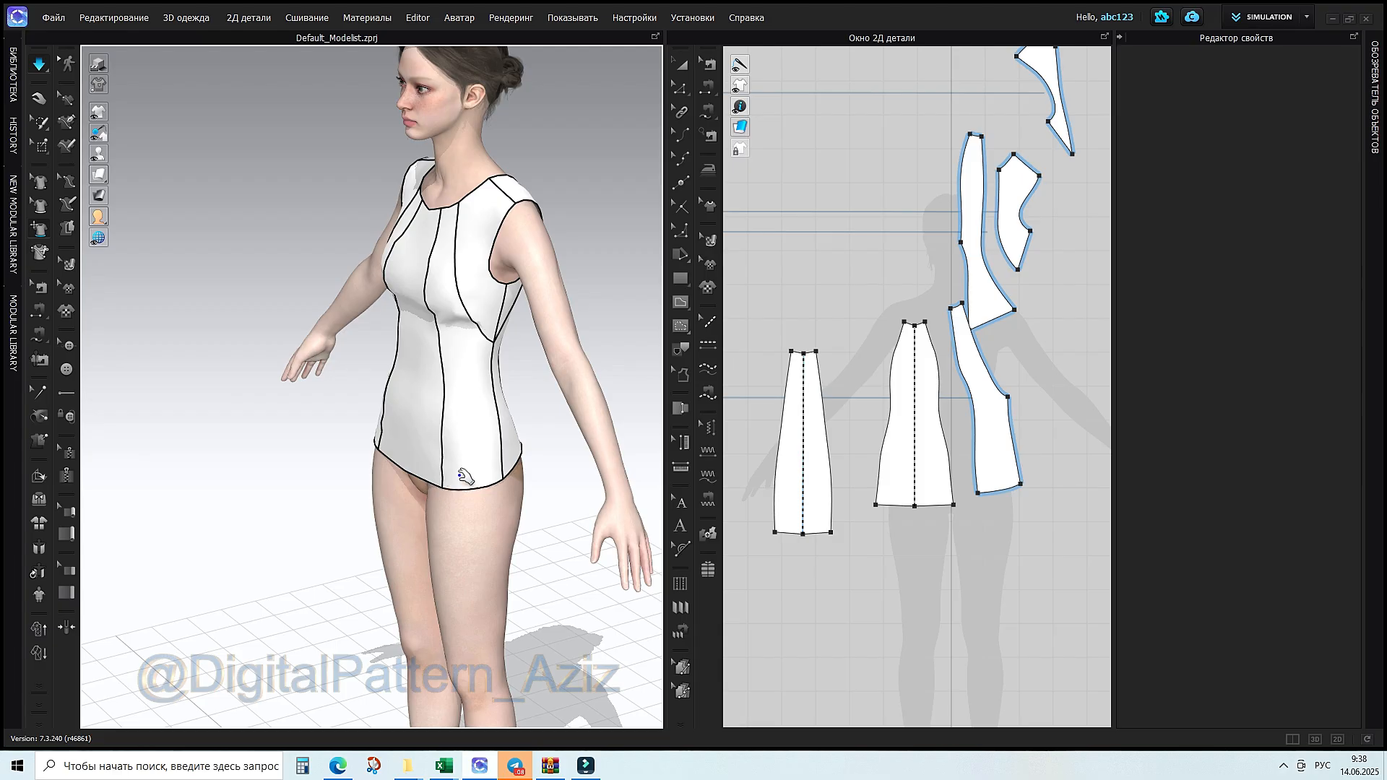
{"action": "left_click", "coordinate": [462, 475]}
{"action": "left_click", "coordinate": [43, 67]}
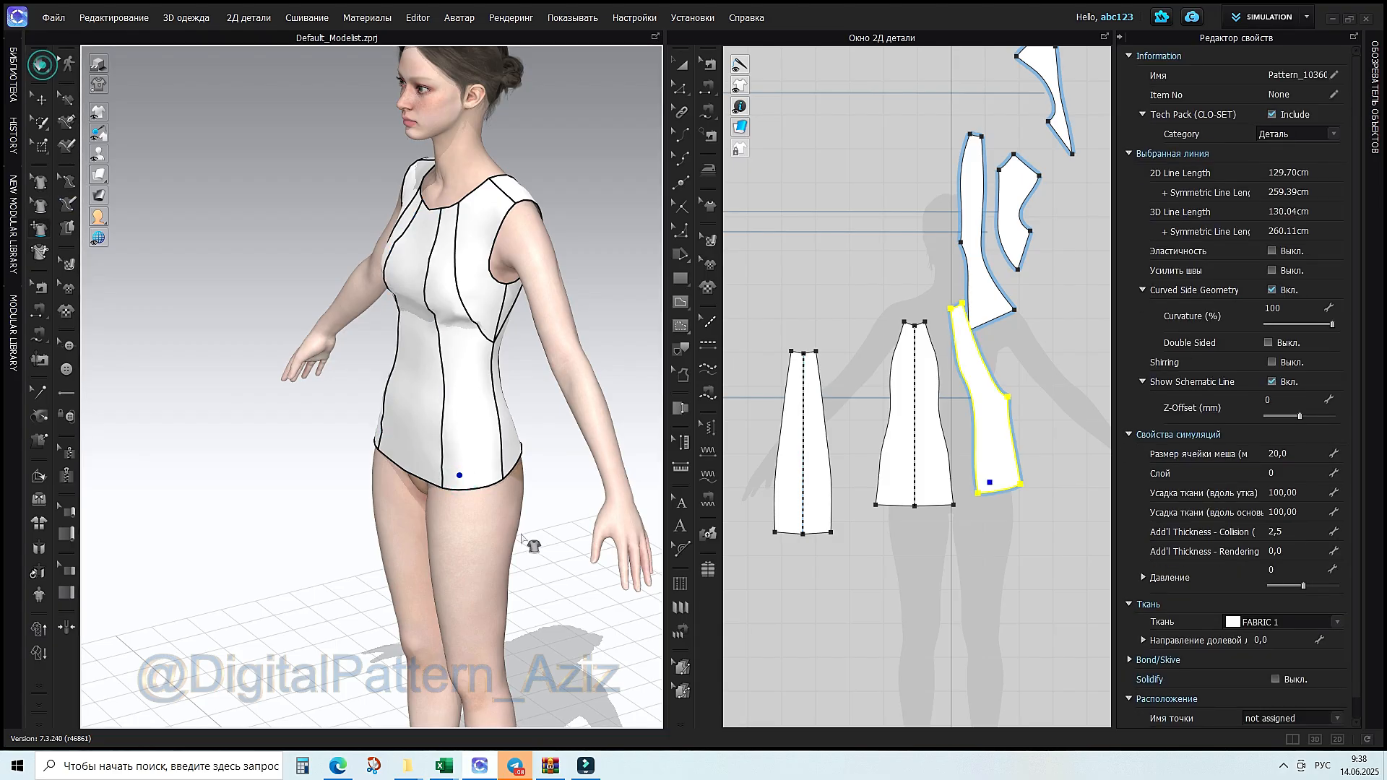
Lower the hem further with Move Styleline so the garment reaches the upper thighs
{"action": "left_click", "coordinate": [487, 474]}
{"action": "left_click", "coordinate": [410, 445]}
{"action": "left_click", "coordinate": [40, 229]}
{"action": "left_click", "coordinate": [398, 439]}
{"action": "right_click_drag", "start_coordinate": [434, 488], "coordinate": [496, 497]}
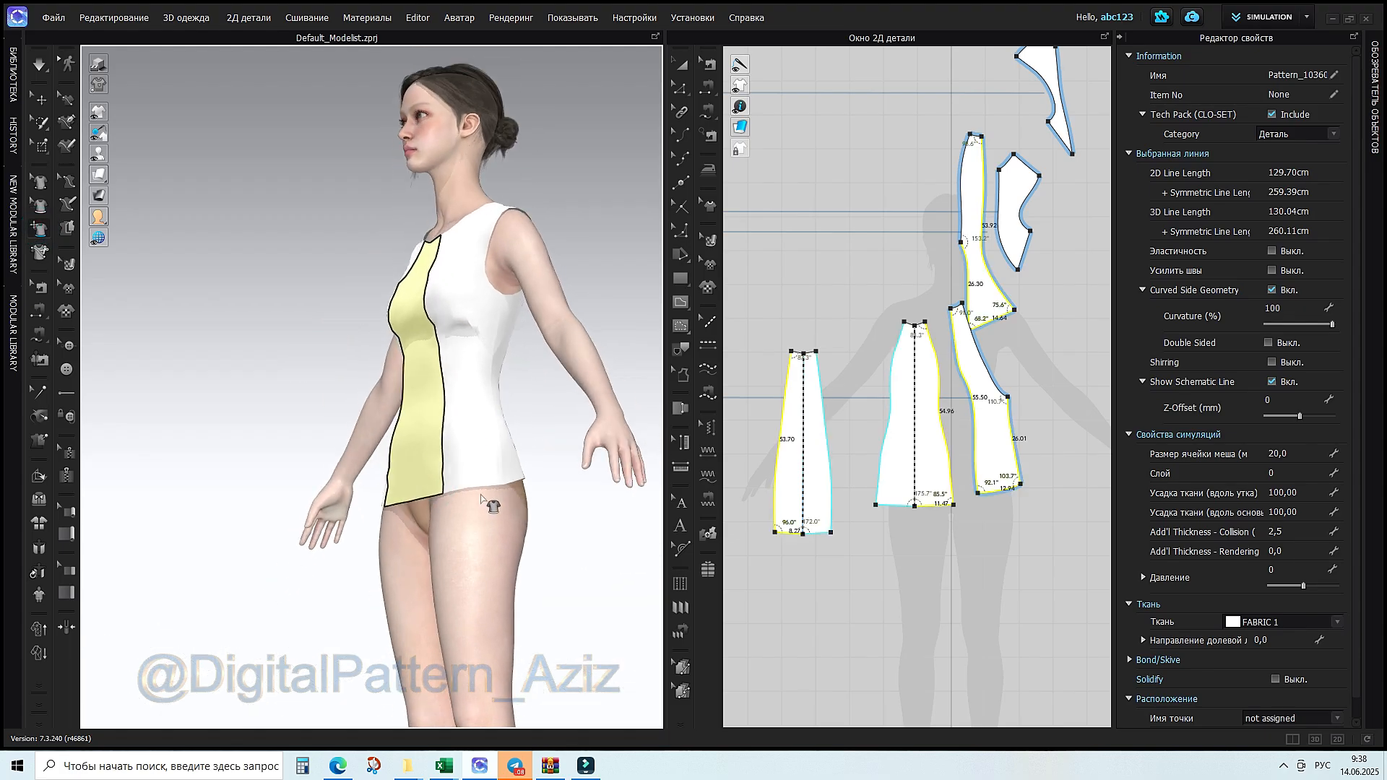
{"action": "left_click_drag", "start_coordinate": [454, 491], "coordinate": [458, 553]}
Simulate the thigh-length garment, check it from the back and side, and stop the simulation
{"action": "right_click_drag", "start_coordinate": [508, 591], "coordinate": [132, 148]}
{"action": "left_click", "coordinate": [38, 66]}
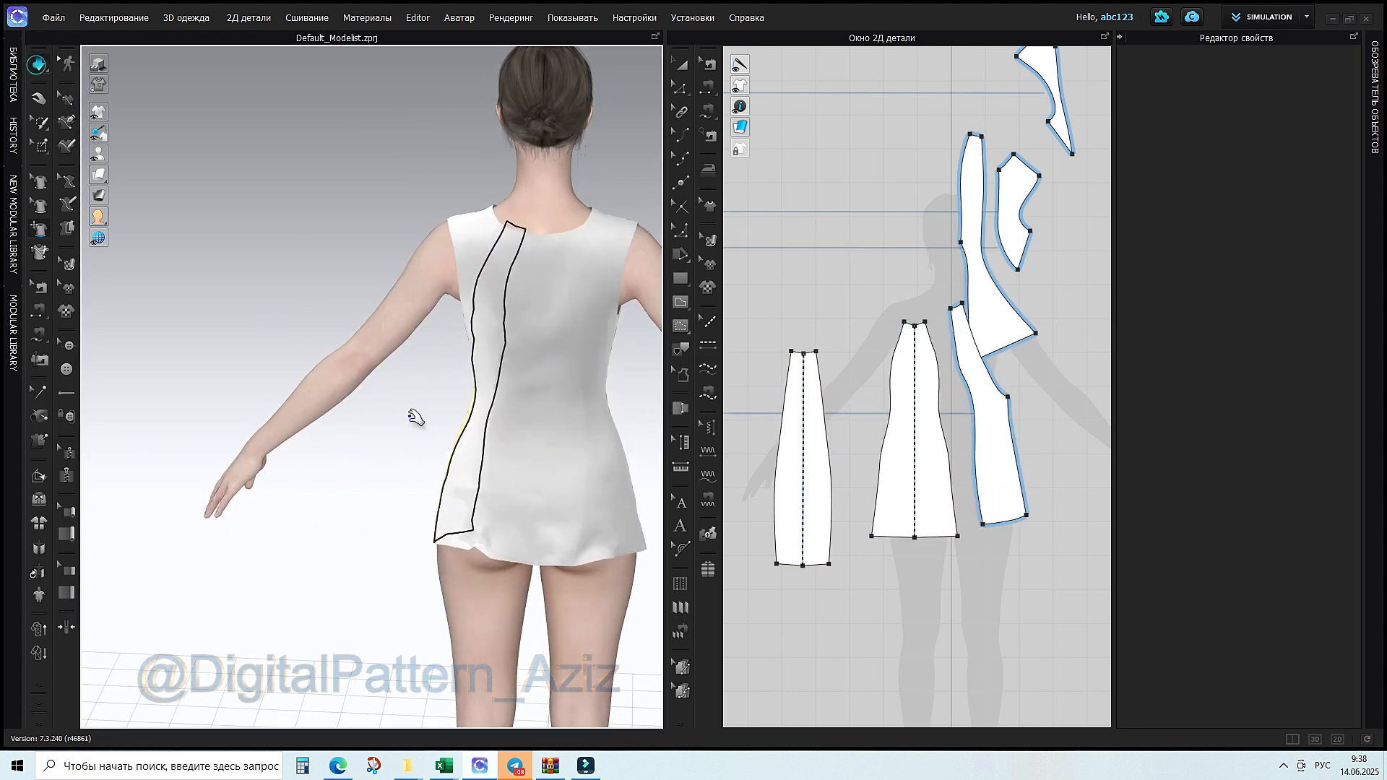
{"action": "right_click_drag", "start_coordinate": [424, 480], "coordinate": [507, 468]}
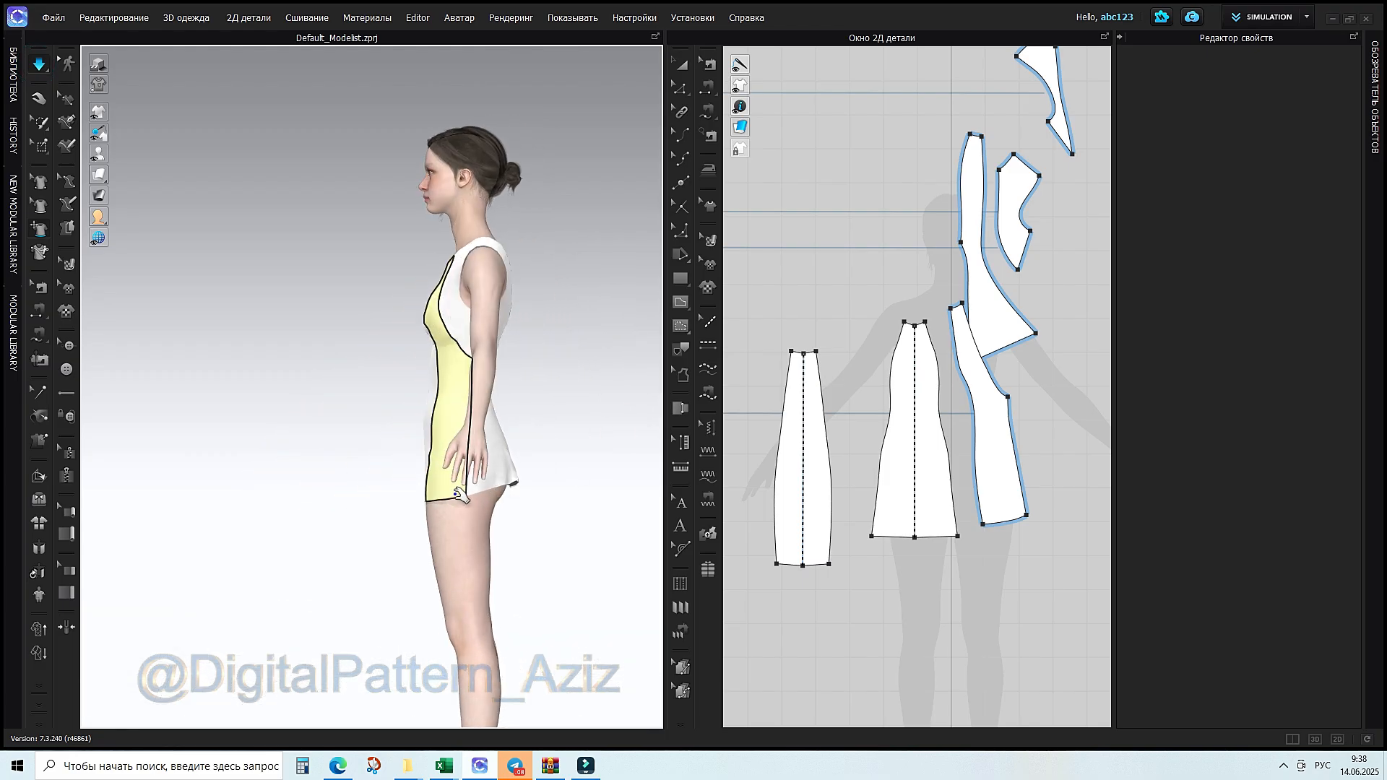
{"action": "left_click", "coordinate": [40, 66]}
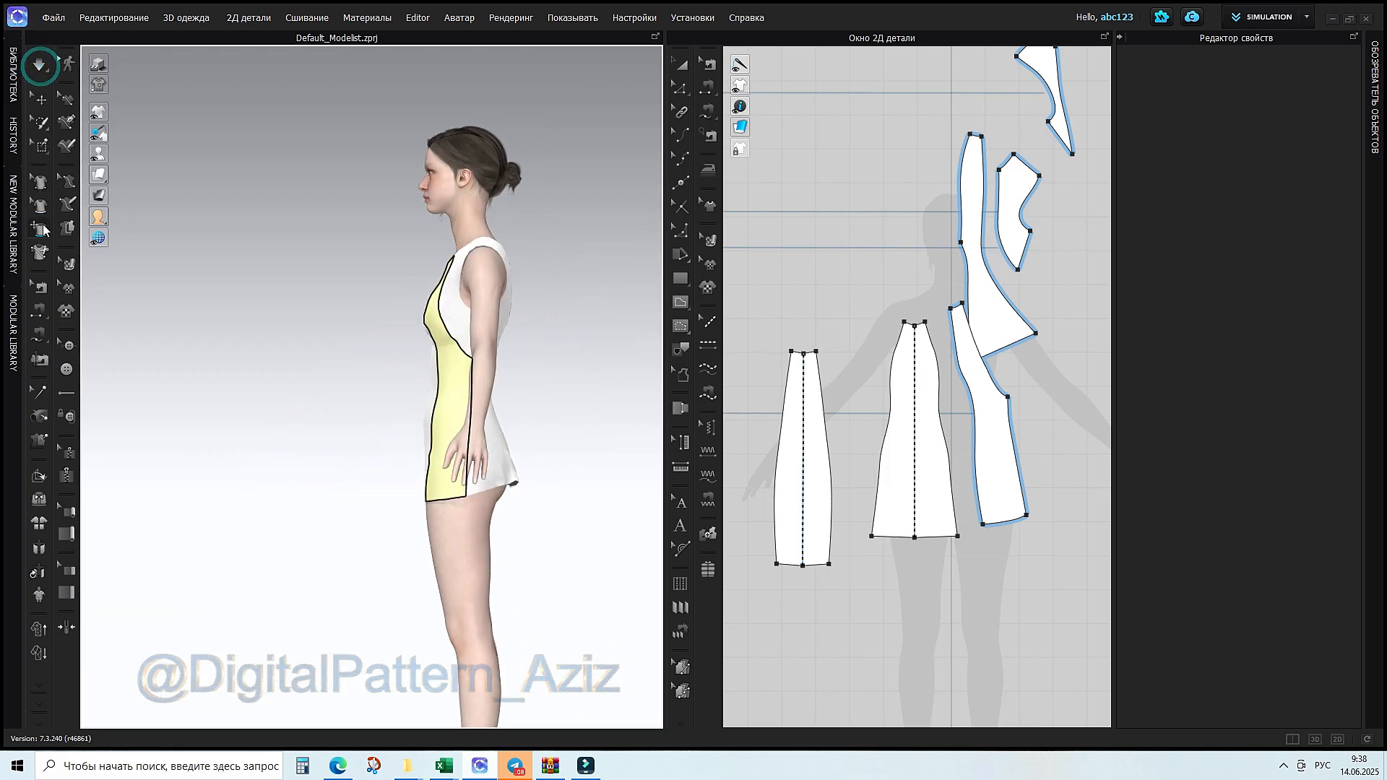
Lower the hem styleline once more to short-dress length and simulate the garment to settle it
{"action": "left_click", "coordinate": [462, 497]}
{"action": "left_click_drag", "start_coordinate": [466, 500], "coordinate": [503, 533]}
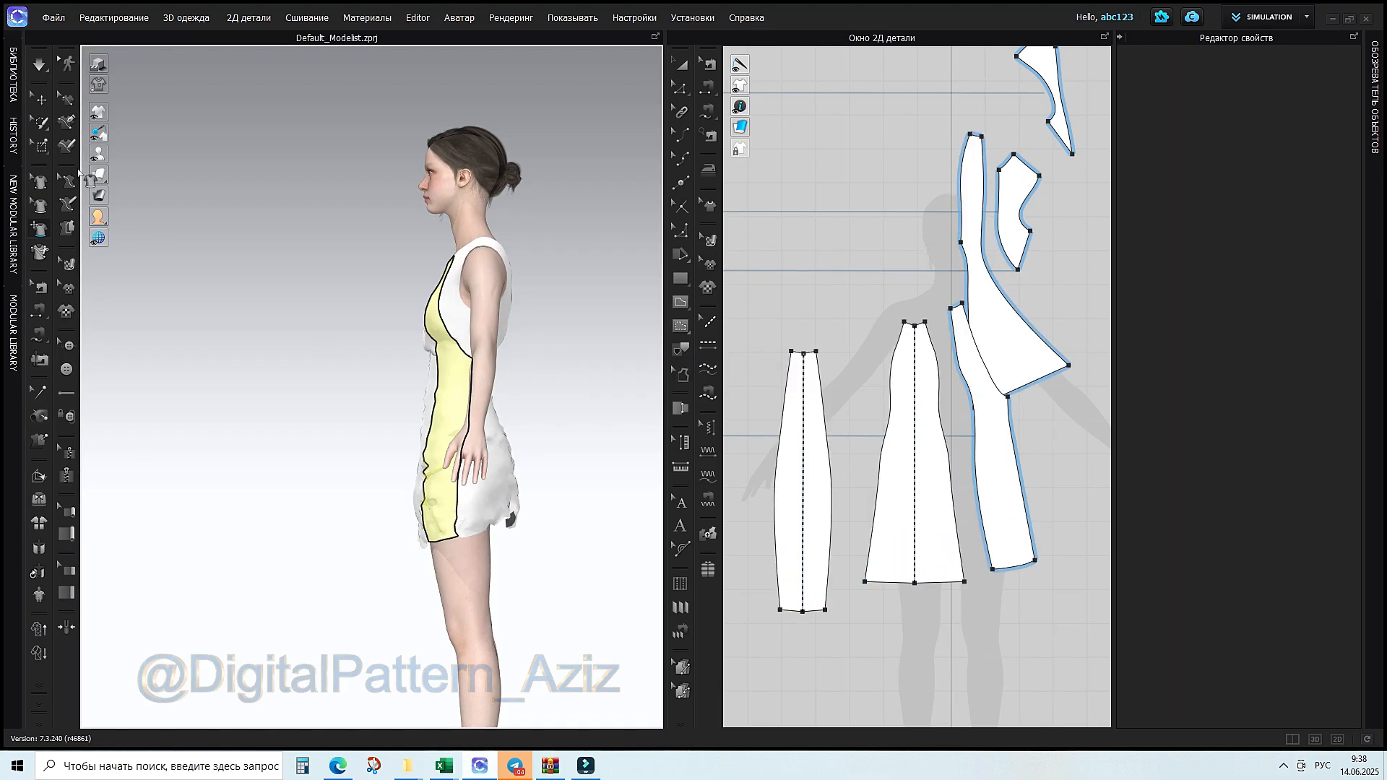
{"action": "left_click", "coordinate": [39, 64]}
{"action": "right_click_drag", "start_coordinate": [598, 539], "coordinate": [136, 416]}
{"action": "left_click", "coordinate": [39, 65]}
Delete the cluster of curve points at waist level on the front centre panel's side seam
{"action": "left_click", "coordinate": [384, 382]}
{"action": "right_click_drag", "start_coordinate": [474, 396], "coordinate": [532, 478]}
{"action": "middle_click_drag", "start_coordinate": [532, 478], "coordinate": [496, 576]}
{"action": "scroll", "coordinate": [445, 474], "scroll_direction": "up", "scroll_amount": 4}
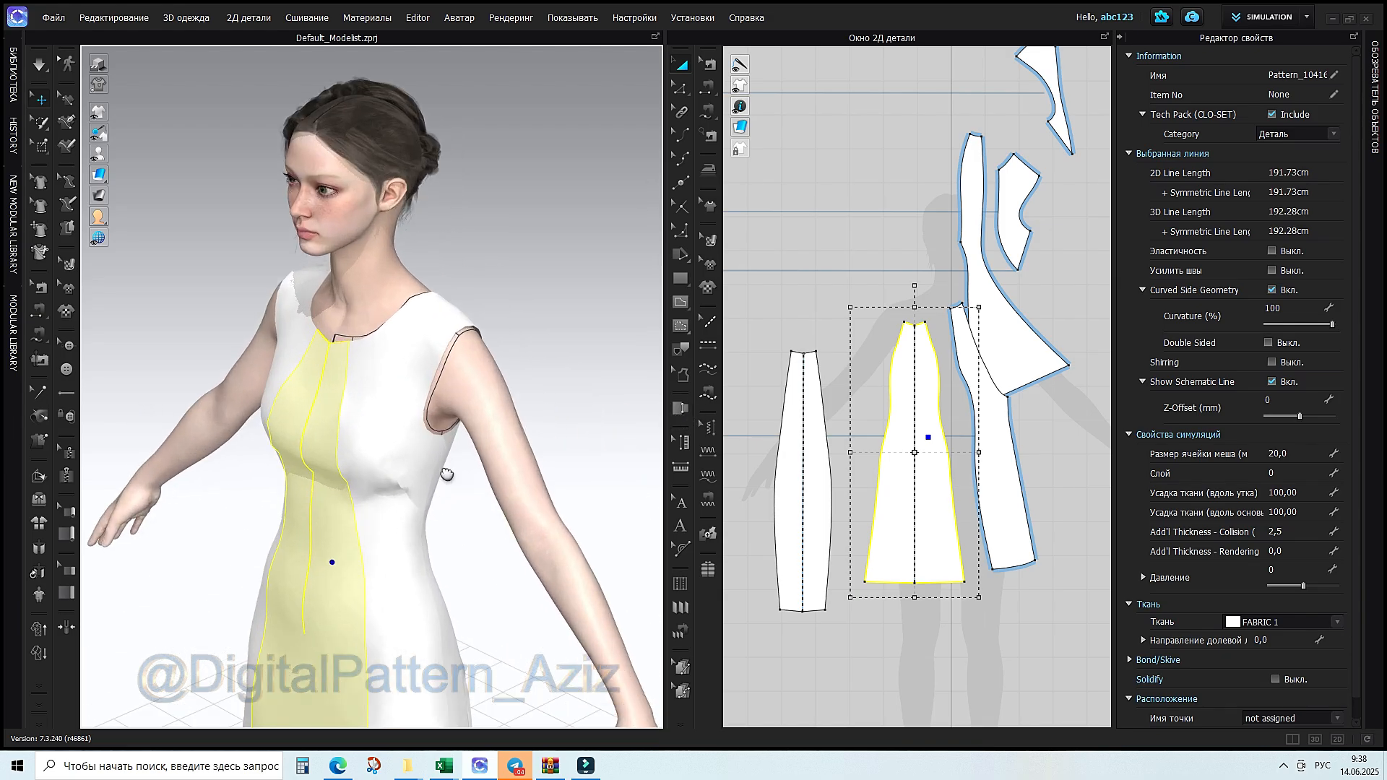
{"action": "middle_click_drag", "start_coordinate": [446, 474], "coordinate": [492, 393]}
{"action": "right_click_drag", "start_coordinate": [492, 393], "coordinate": [546, 422]}
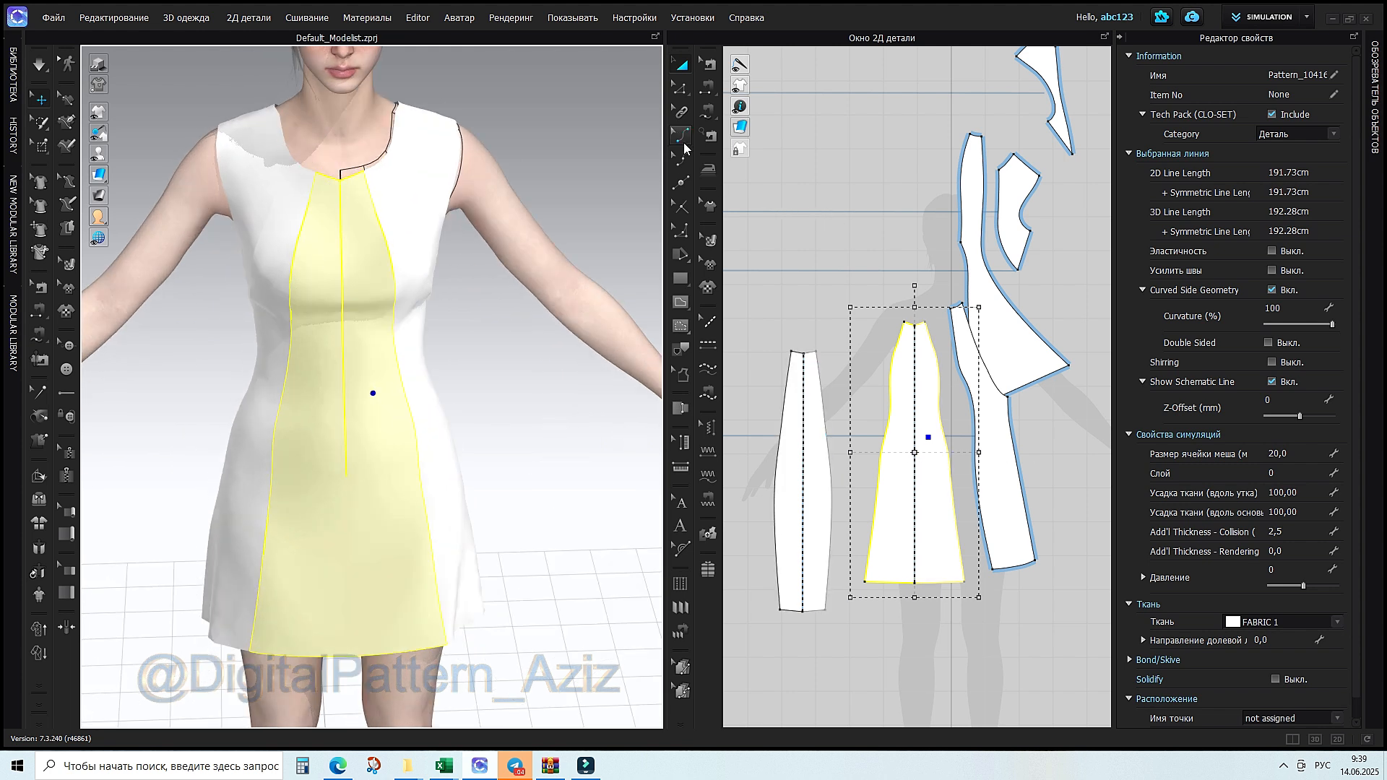
{"action": "left_click", "coordinate": [880, 376]}
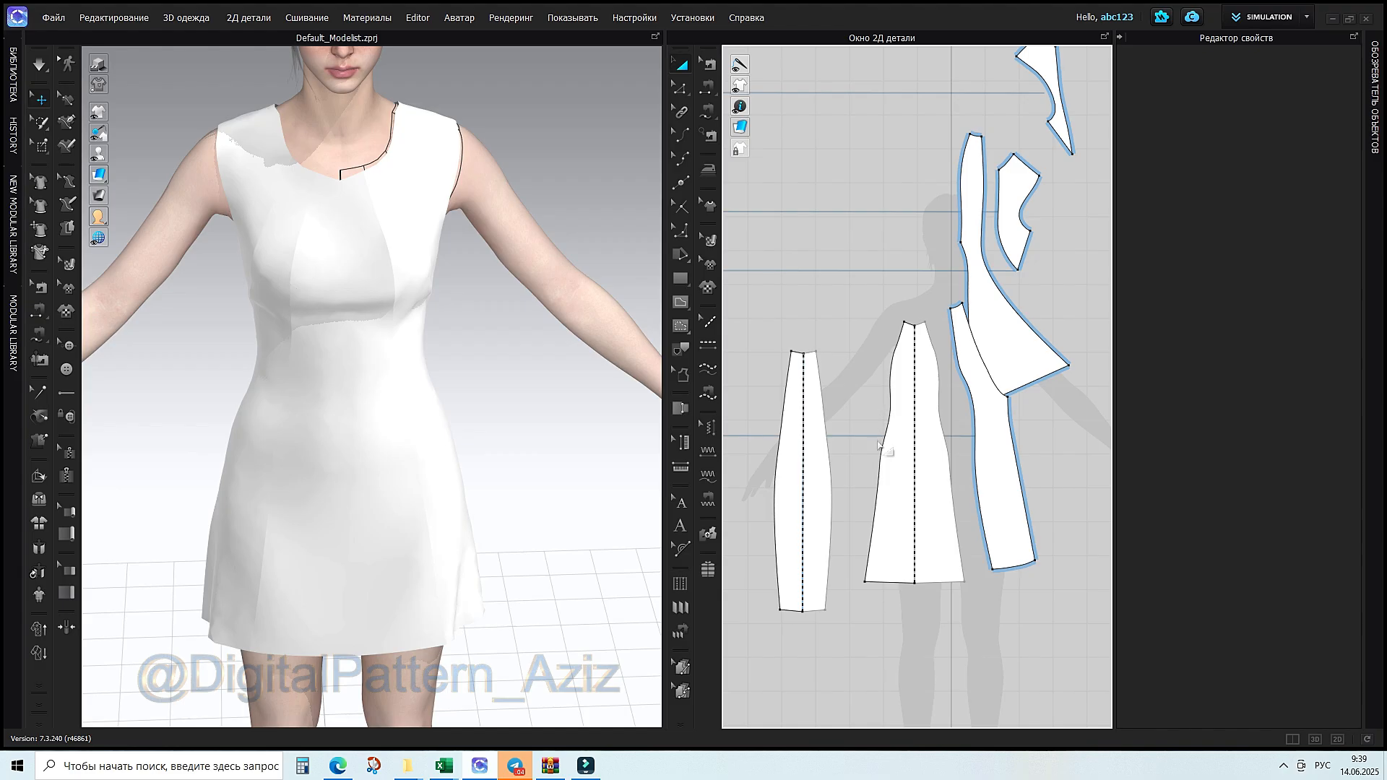
{"action": "key", "text": "v"}
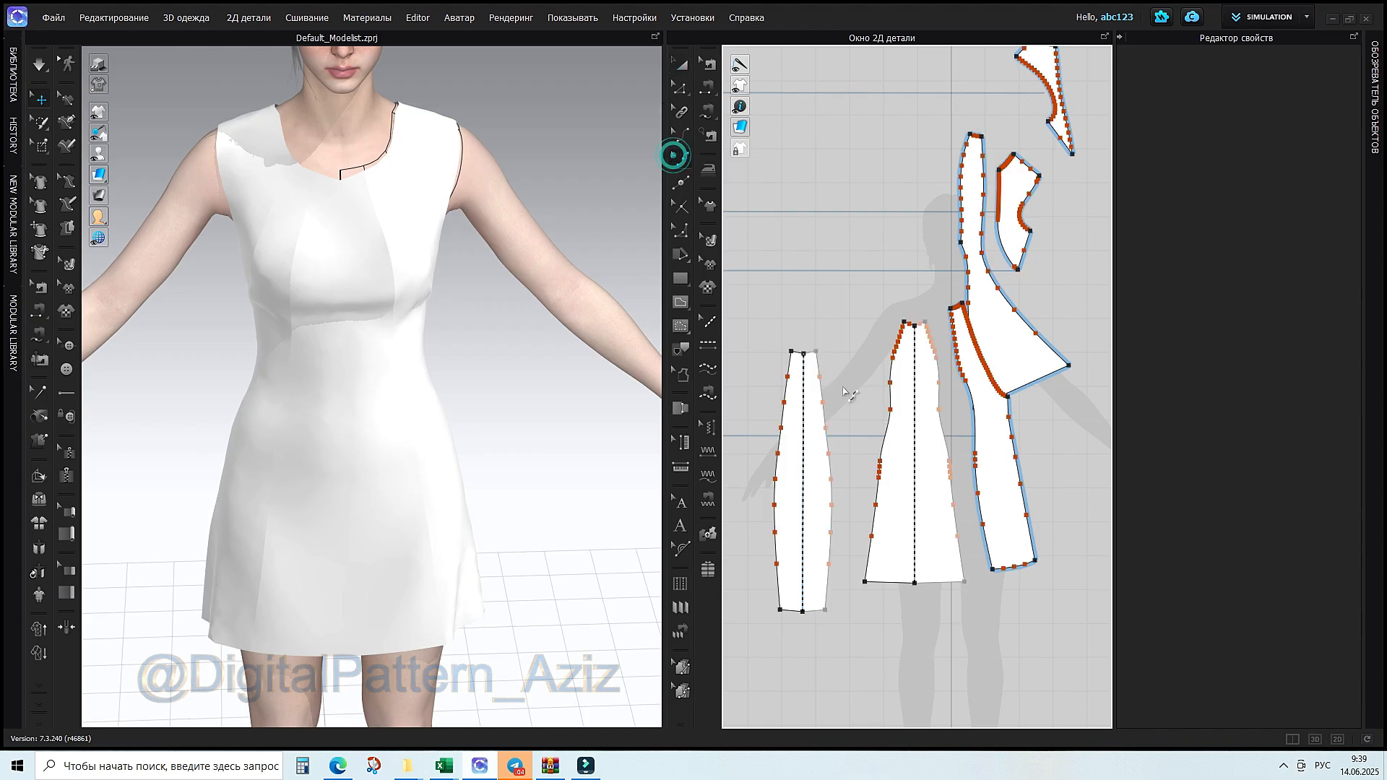
{"action": "left_click_drag", "start_coordinate": [861, 442], "coordinate": [892, 502]}
{"action": "key", "text": "Delete"}
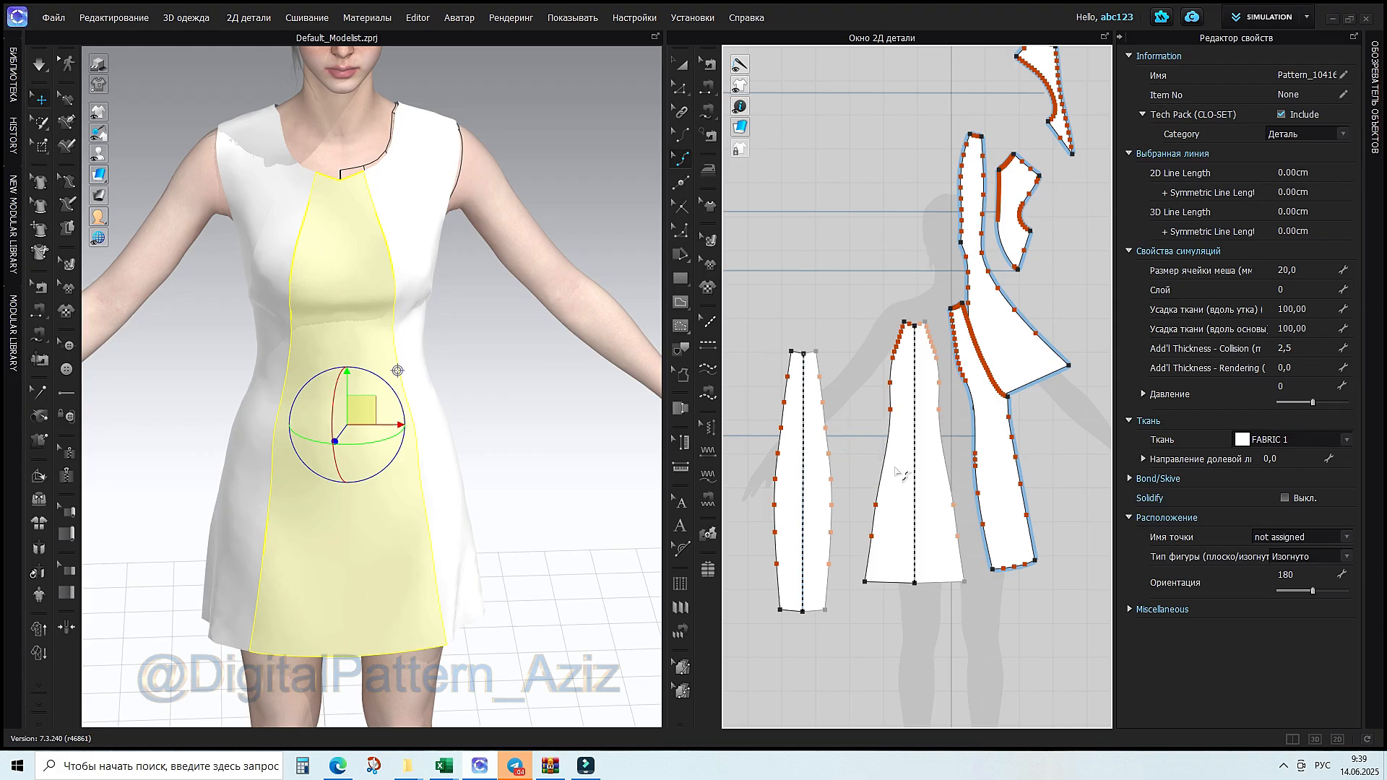
Simulate the dress and examine how the front panels sit around the bust and waist
{"action": "right_click_drag", "start_coordinate": [498, 487], "coordinate": [352, 416]}
{"action": "left_click", "coordinate": [32, 68]}
{"action": "right_click_drag", "start_coordinate": [450, 407], "coordinate": [579, 405]}
{"action": "scroll", "coordinate": [421, 424], "scroll_direction": "up", "scroll_amount": 4}
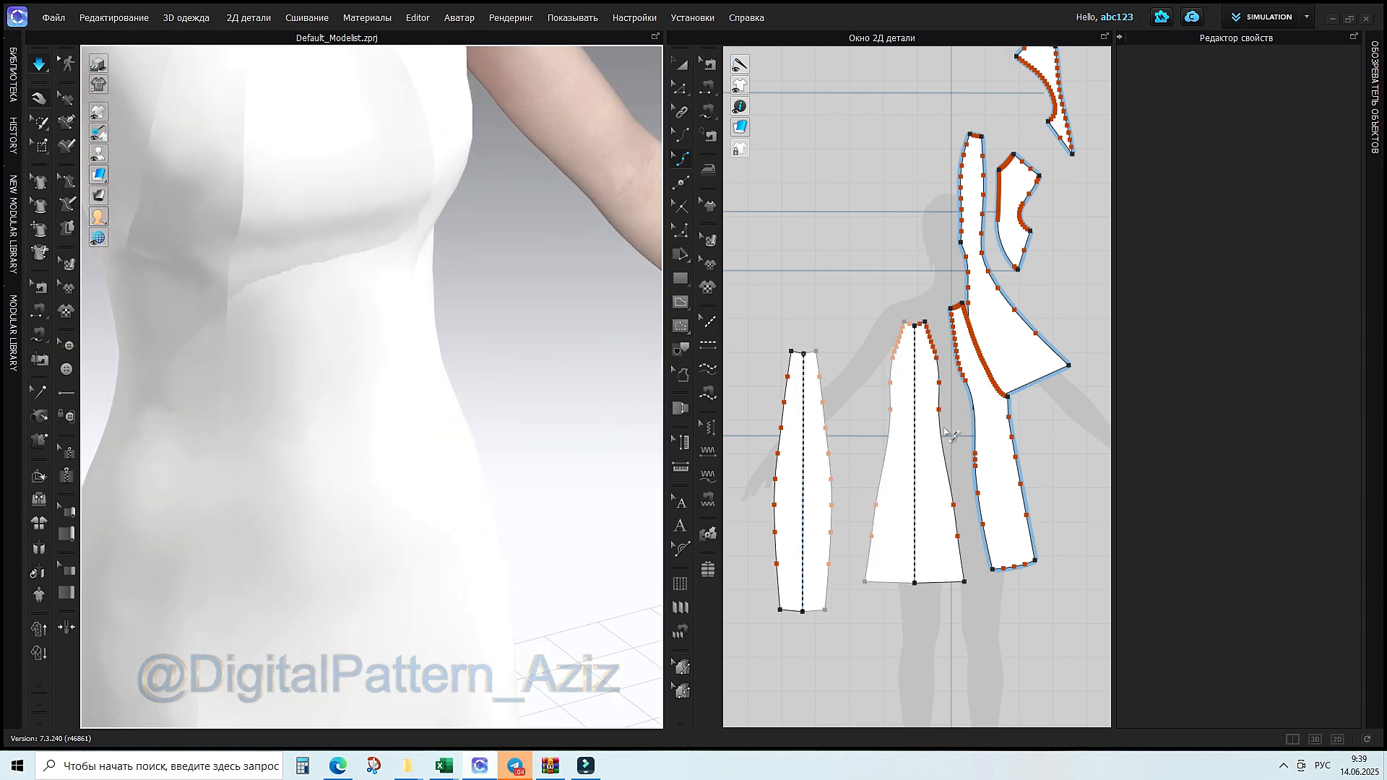
{"action": "scroll", "coordinate": [913, 438], "scroll_direction": "up", "scroll_amount": 2}
{"action": "scroll", "coordinate": [911, 436], "scroll_direction": "down", "scroll_amount": 2}
{"action": "scroll", "coordinate": [479, 362], "scroll_direction": "down", "scroll_amount": 3}
{"action": "right_click_drag", "start_coordinate": [480, 362], "coordinate": [445, 431]}
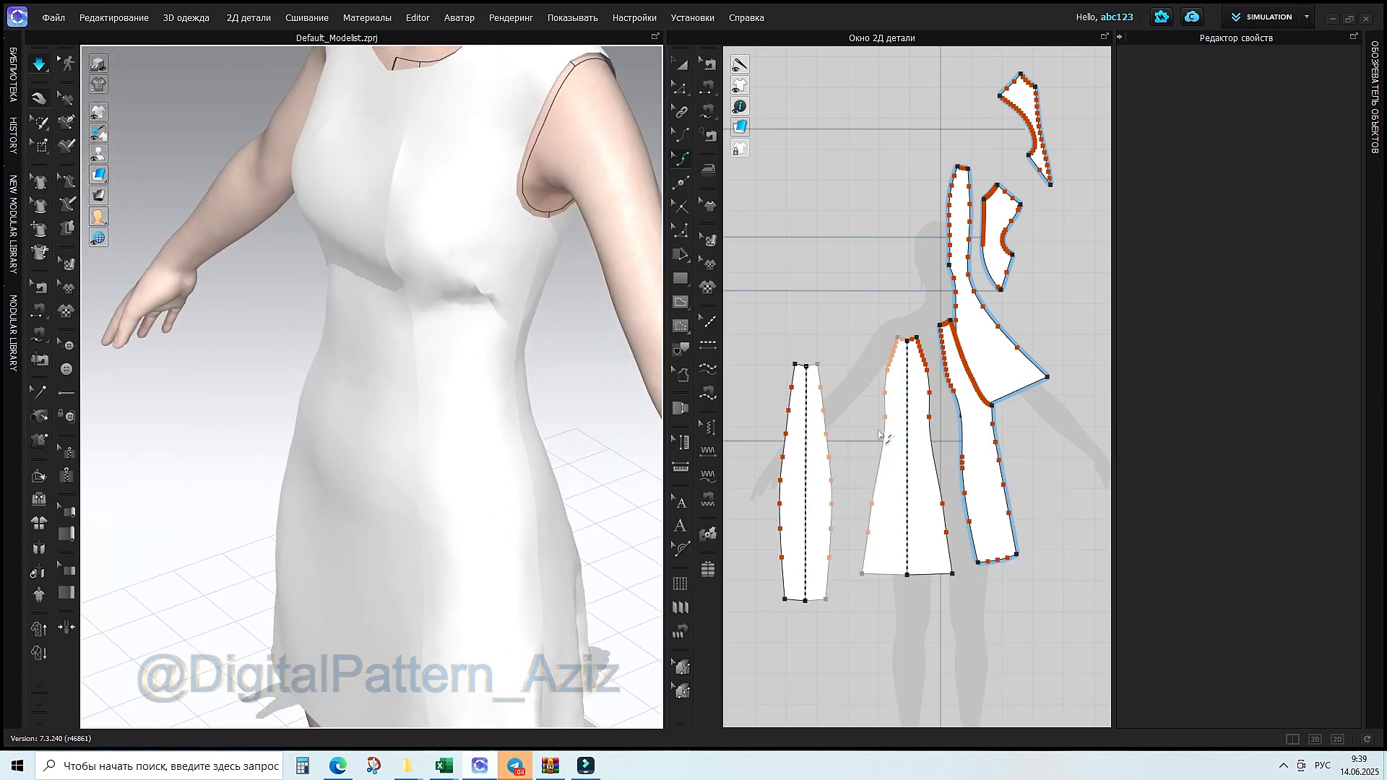
{"action": "middle_click_drag", "start_coordinate": [882, 437], "coordinate": [772, 454]}
{"action": "left_click", "coordinate": [480, 271]}
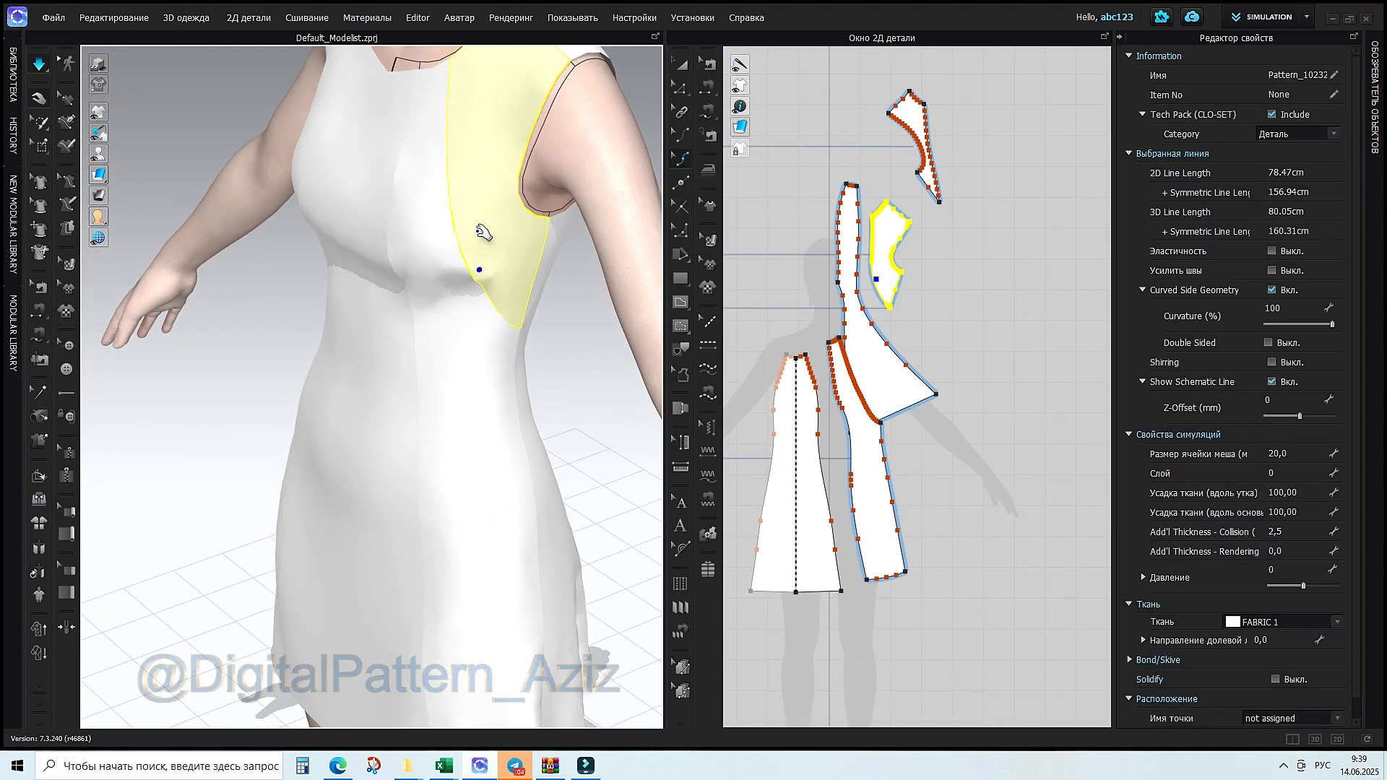
{"action": "right_click_drag", "start_coordinate": [543, 329], "coordinate": [581, 325]}
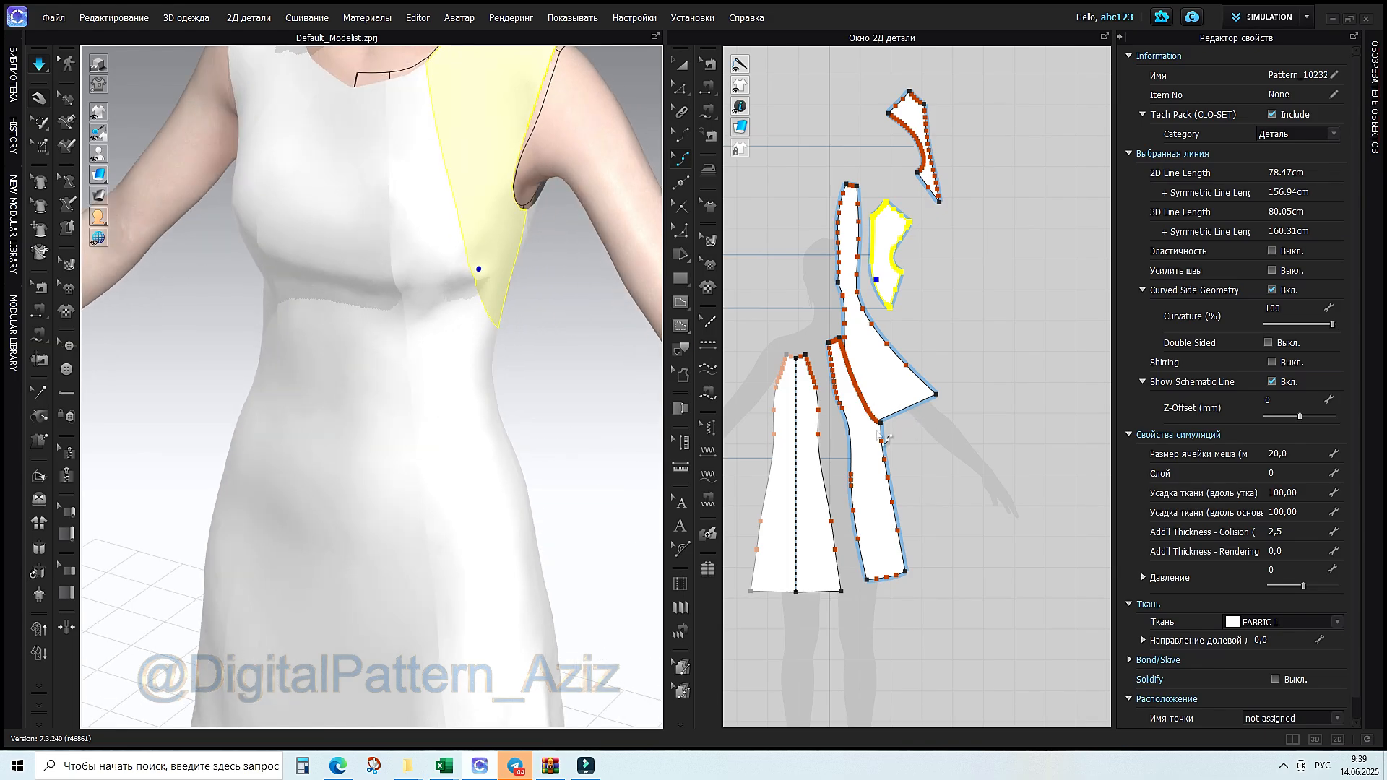
Adjust the inner seam of the dress's side front panel slightly around bust height with Edit Curvature
{"action": "scroll", "coordinate": [876, 394], "scroll_direction": "up", "scroll_amount": 3}
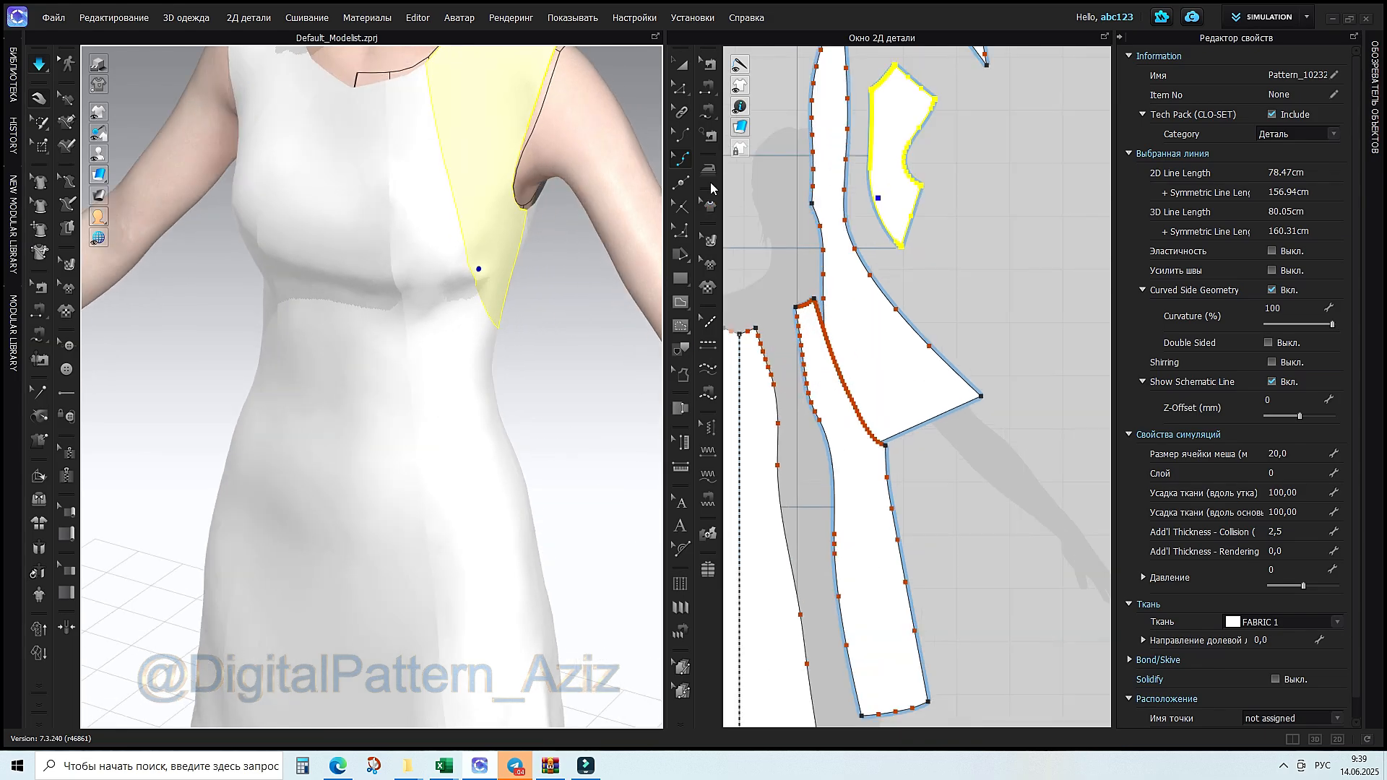
{"action": "left_click", "coordinate": [682, 136]}
{"action": "left_click", "coordinate": [822, 423]}
{"action": "left_click_drag", "start_coordinate": [821, 415], "coordinate": [822, 411]}
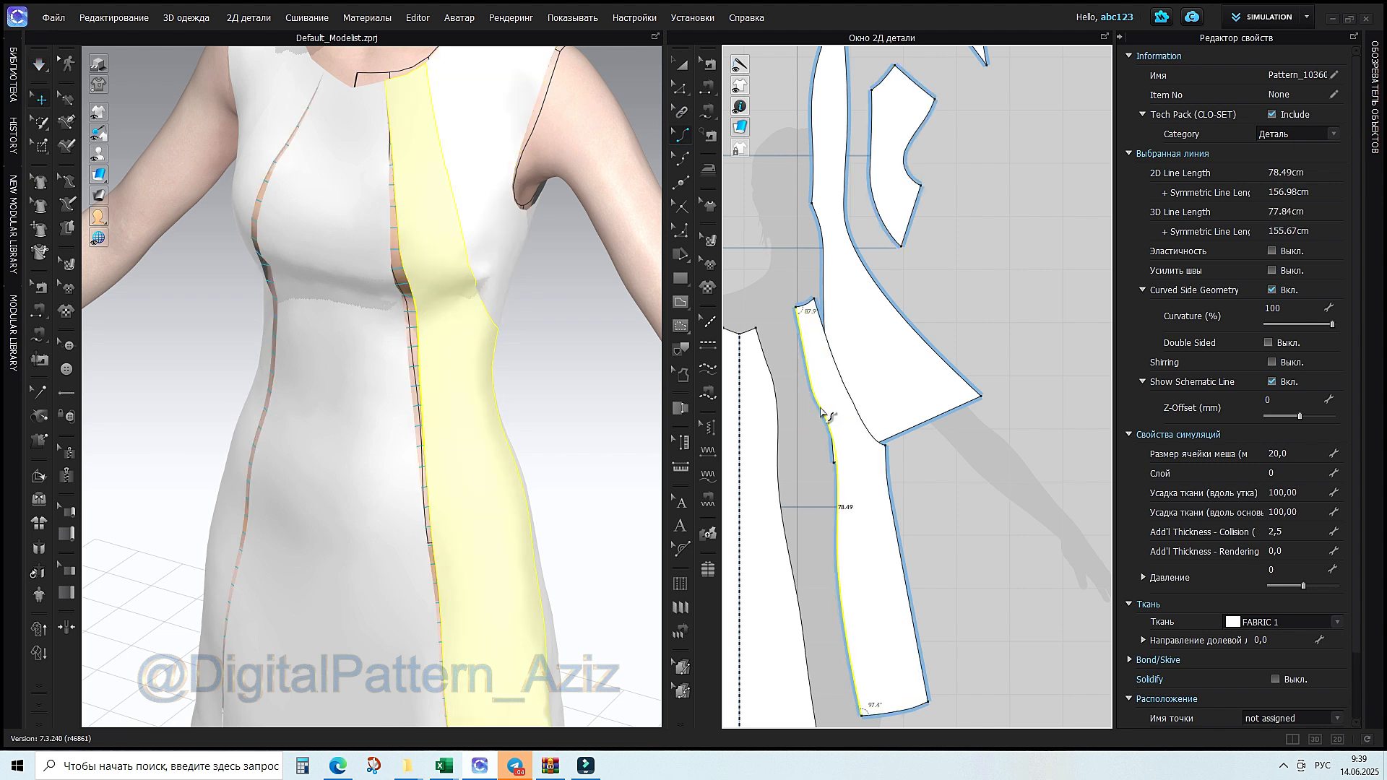
Undo the last inner-seam curvature change and slightly reshape the side front panel's upper outer seam with Edit Curvature
{"action": "key", "text": "ctrl+z"}
{"action": "left_click", "coordinate": [855, 402]}
{"action": "left_click_drag", "start_coordinate": [850, 396], "coordinate": [846, 399]}
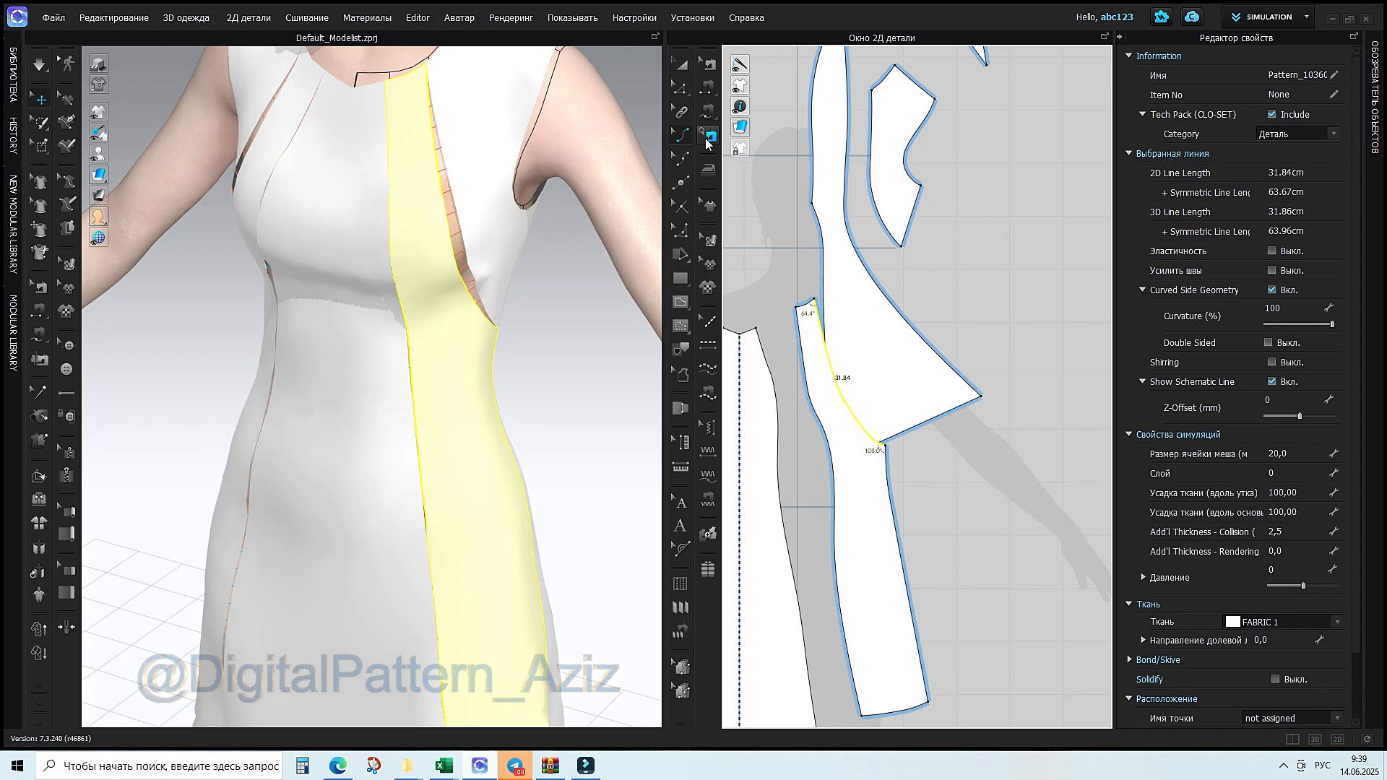
Move the overlapping flared side panel clear of the side front panel in the 2D pattern layout
{"action": "left_click", "coordinate": [684, 159]}
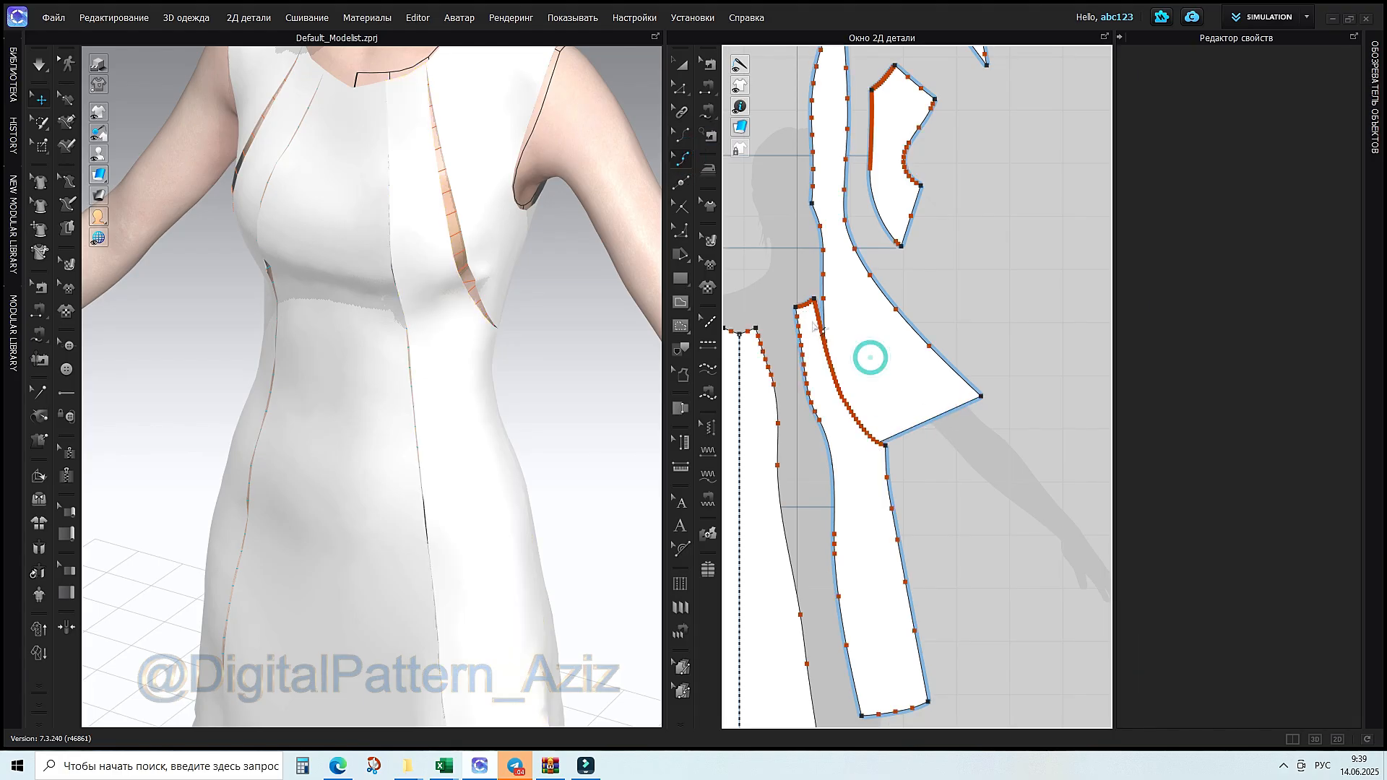
{"action": "left_click", "coordinate": [912, 430]}
{"action": "left_click", "coordinate": [803, 194]}
{"action": "key", "text": "a"}
{"action": "left_click_drag", "start_coordinate": [863, 500], "coordinate": [847, 548]}
{"action": "left_click_drag", "start_coordinate": [911, 357], "coordinate": [983, 334]}
{"action": "left_click_drag", "start_coordinate": [829, 550], "coordinate": [827, 508]}
Delete the clustered curve points along the side front panel's upper outer seam and adjust the remaining mid-curve point
{"action": "left_click", "coordinate": [681, 159]}
{"action": "mouse_move", "coordinate": [811, 318]}
{"action": "left_mouse_down"}
{"action": "mouse_move", "coordinate": [861, 425]}
{"action": "mouse_move", "coordinate": [815, 340]}
{"action": "left_mouse_up"}
{"action": "mouse_move", "coordinate": [846, 324]}
{"action": "left_mouse_down"}
{"action": "mouse_move", "coordinate": [865, 343]}
{"action": "mouse_move", "coordinate": [867, 433]}
{"action": "mouse_move", "coordinate": [849, 352]}
{"action": "left_mouse_up"}
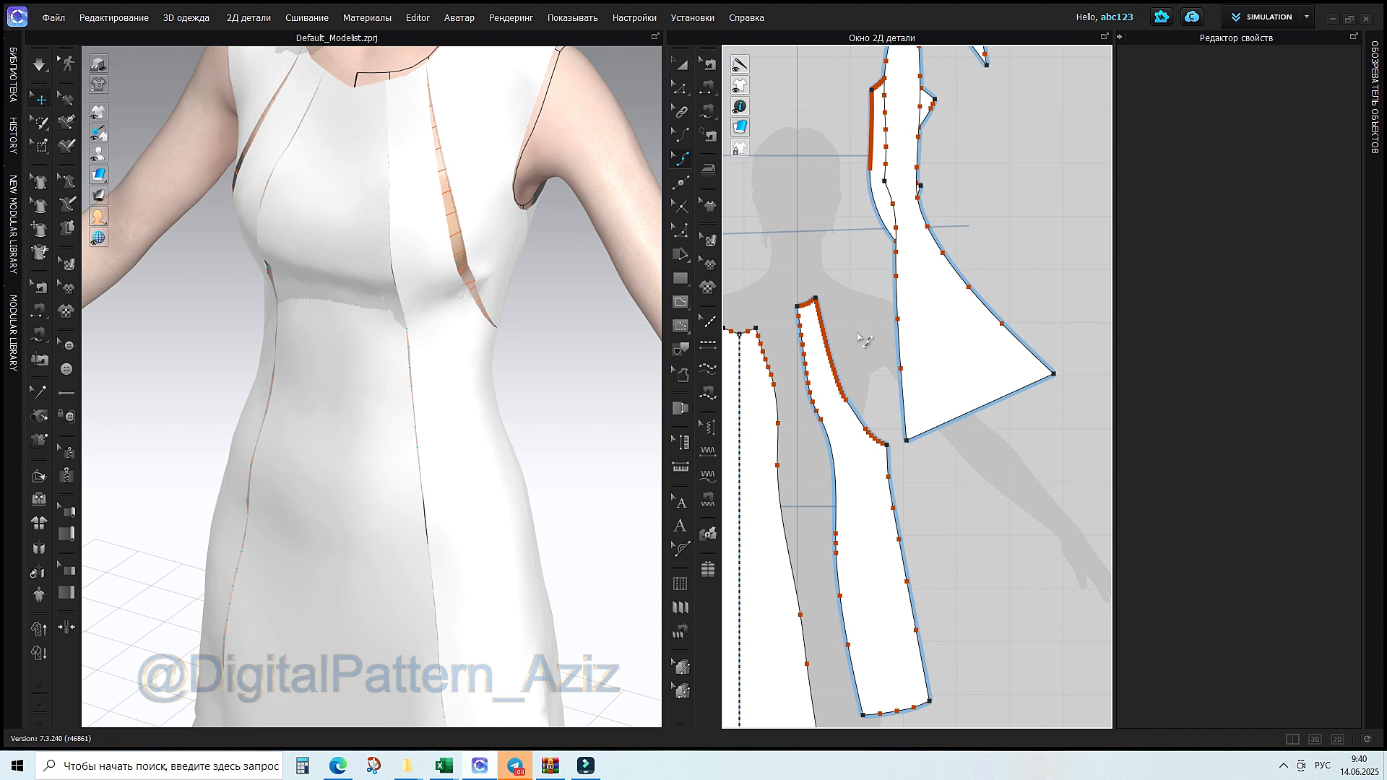
{"action": "left_click", "coordinate": [813, 317]}
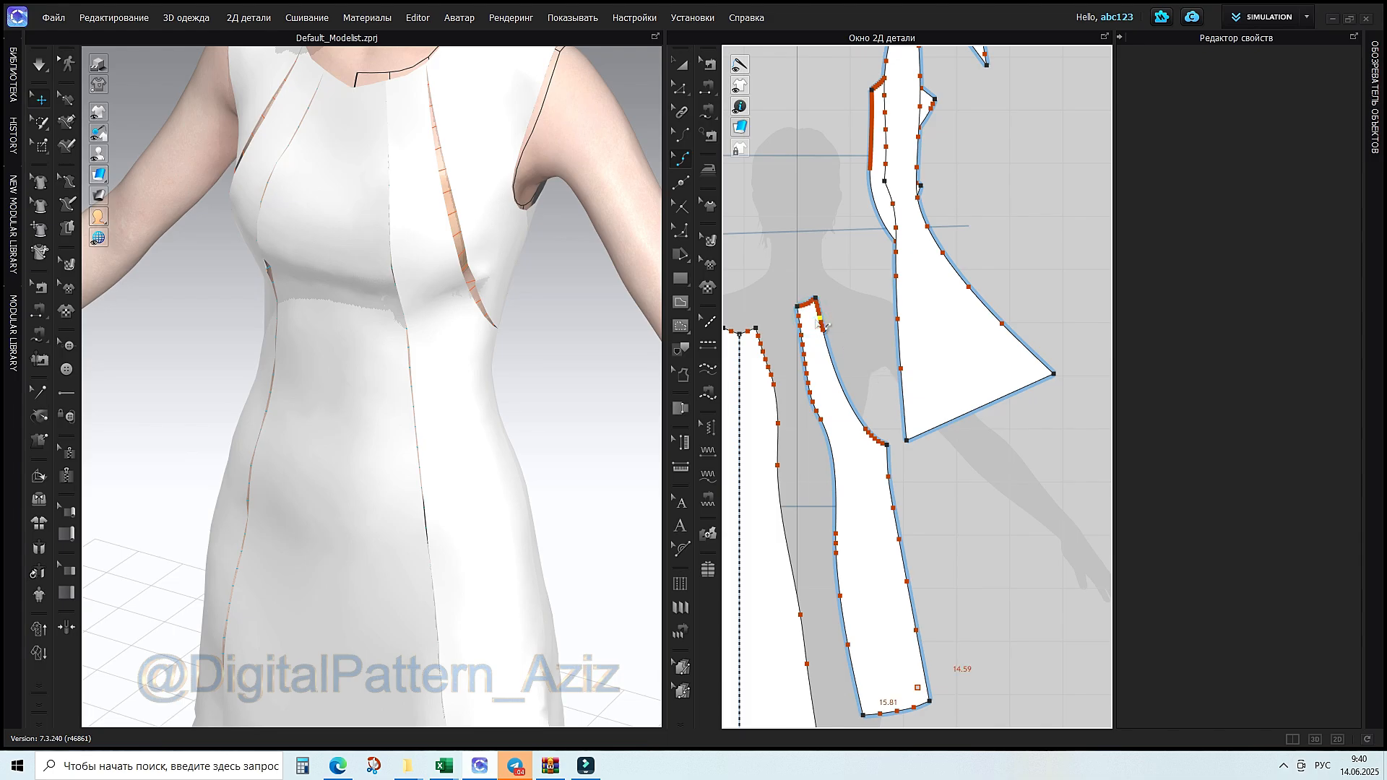
{"action": "left_click_drag", "start_coordinate": [812, 311], "coordinate": [843, 344]}
{"action": "key", "text": "Delete"}
{"action": "mouse_move", "coordinate": [848, 402]}
{"action": "left_mouse_down"}
{"action": "mouse_move", "coordinate": [868, 441]}
{"action": "mouse_move", "coordinate": [849, 390]}
{"action": "left_mouse_up"}
{"action": "left_click", "coordinate": [867, 339]}
Simulate the dress and examine its smoothed panel seams and overall fit from the front and side
{"action": "left_click", "coordinate": [39, 65]}
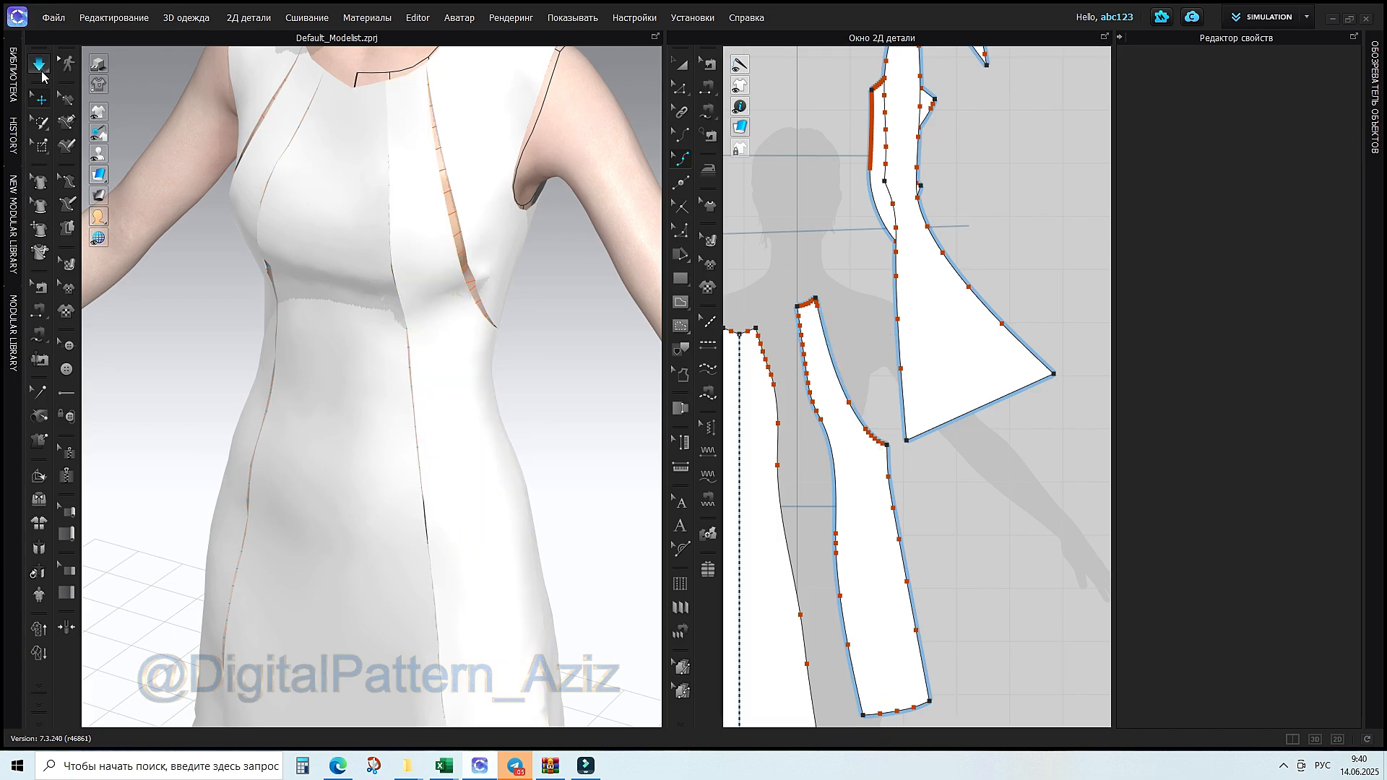
{"action": "right_click_drag", "start_coordinate": [432, 319], "coordinate": [373, 419]}
{"action": "scroll", "coordinate": [441, 459], "scroll_direction": "down", "scroll_amount": 3}
{"action": "right_click_drag", "start_coordinate": [582, 456], "coordinate": [232, 454]}
{"action": "middle_click_drag", "start_coordinate": [405, 563], "coordinate": [203, 452]}
{"action": "right_click_drag", "start_coordinate": [203, 452], "coordinate": [308, 434]}
Display the garment in random colours by pattern and view the coloured panels from the front
{"action": "mouse_move", "coordinate": [101, 175]}
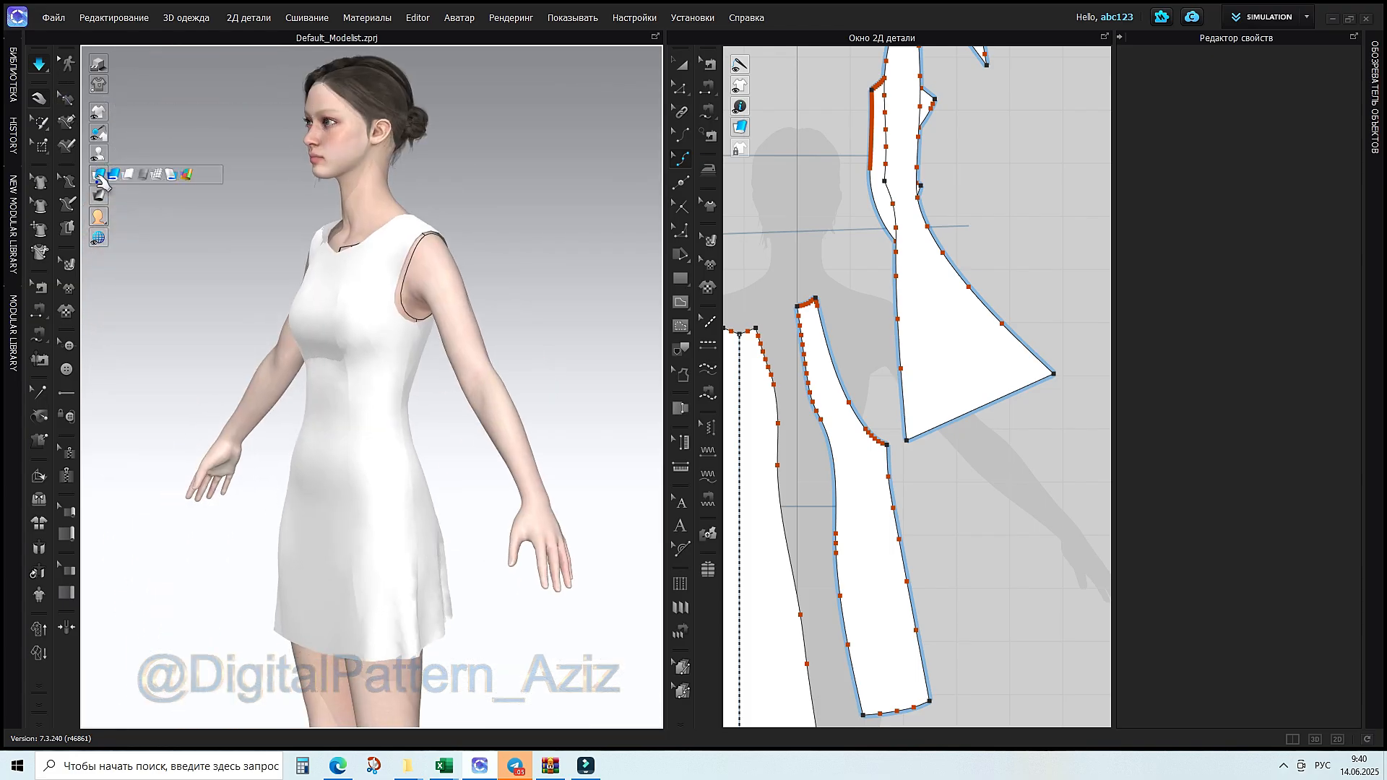
{"action": "left_click", "coordinate": [220, 174]}
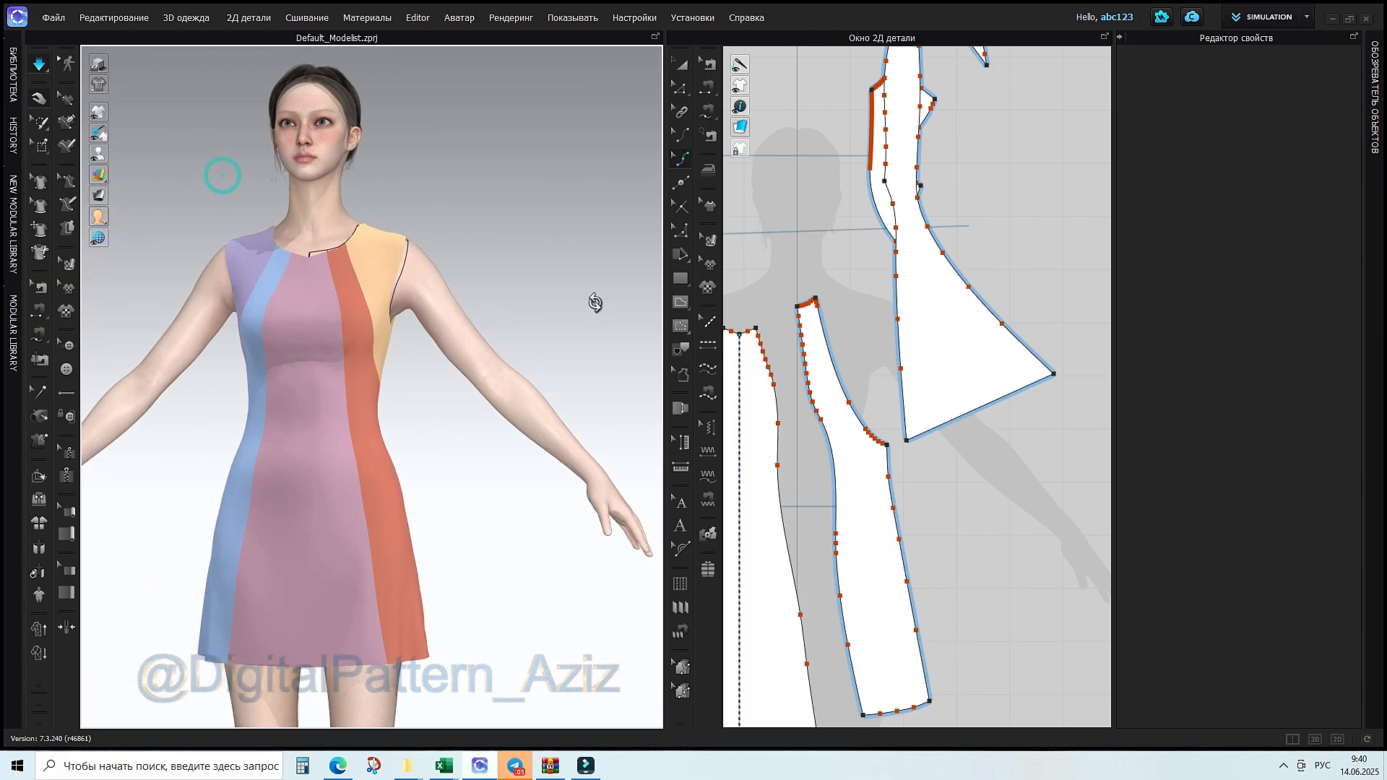
{"action": "mouse_move", "coordinate": [486, 335]}
{"action": "right_mouse_down"}
{"action": "mouse_move", "coordinate": [223, 288]}
{"action": "mouse_move", "coordinate": [503, 376]}
{"action": "mouse_move", "coordinate": [604, 356]}
{"action": "mouse_move", "coordinate": [511, 330]}
{"action": "right_mouse_up"}
{"action": "scroll", "coordinate": [543, 304], "scroll_direction": "up", "scroll_amount": 2}
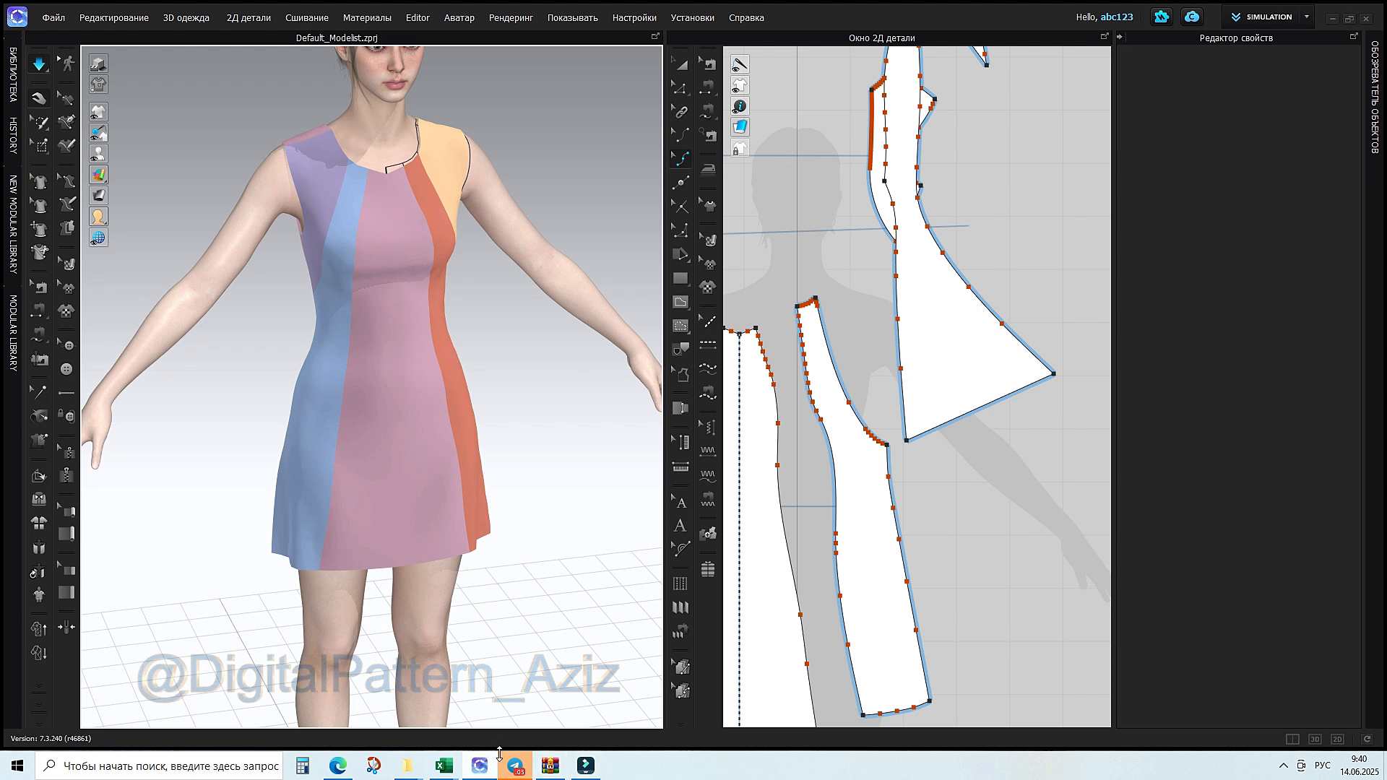
{"action": "mouse_move", "coordinate": [479, 773]}
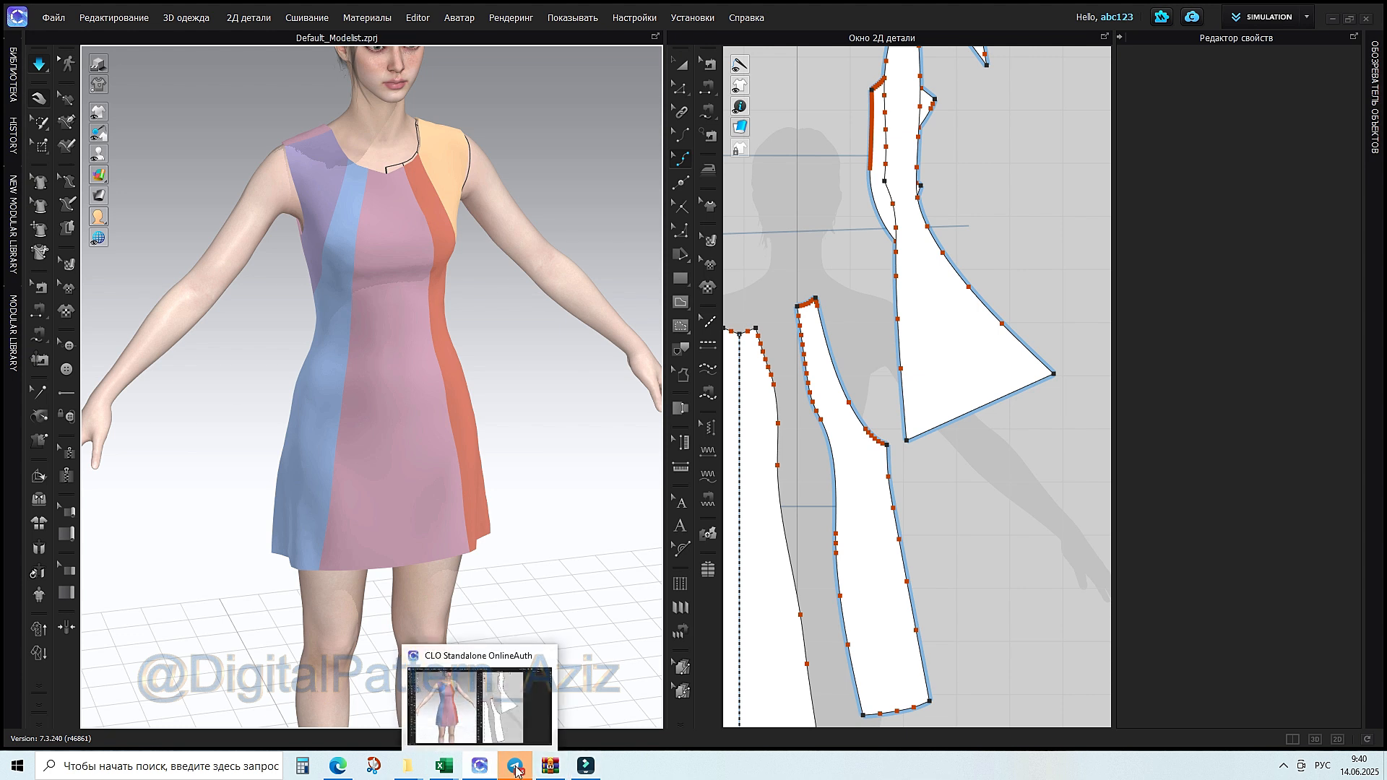
{"action": "left_click", "coordinate": [1283, 767]}
{"action": "left_click", "coordinate": [1284, 738]}
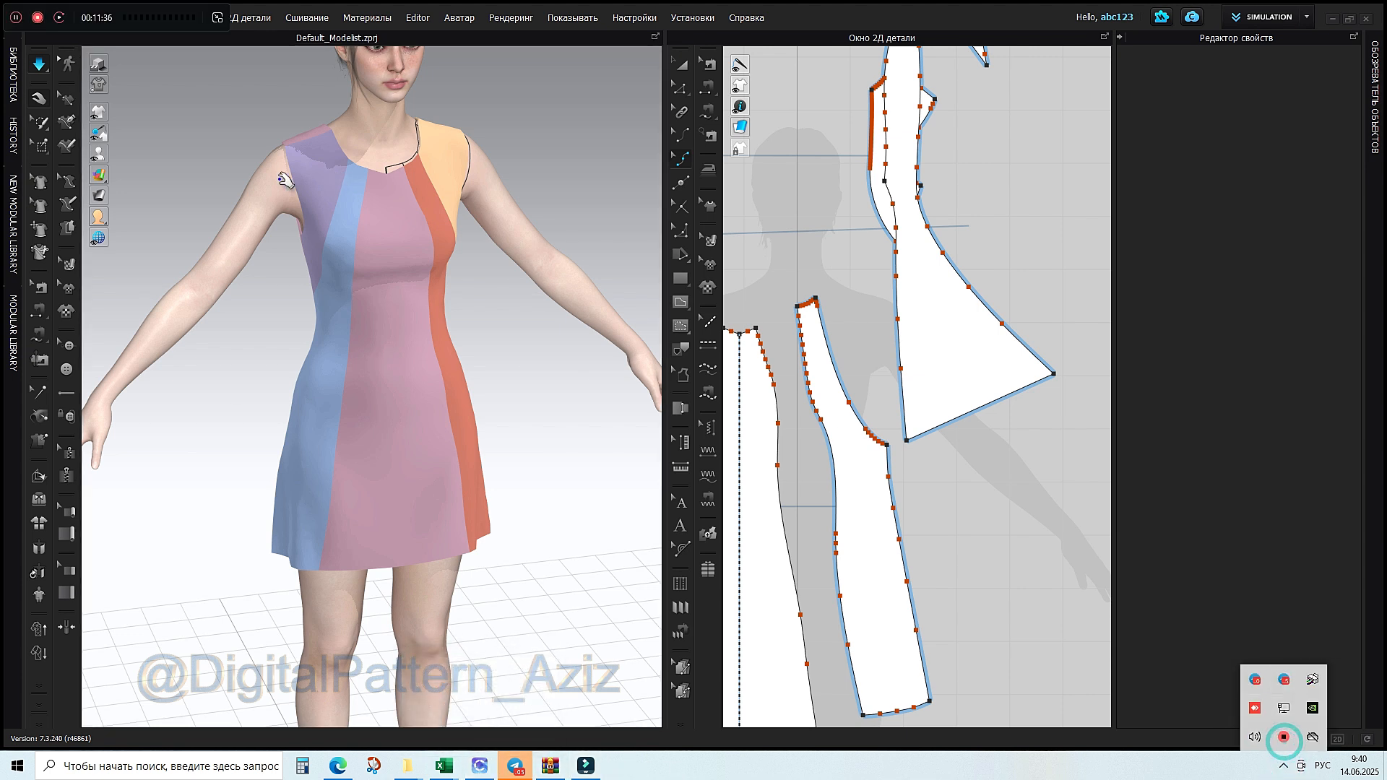